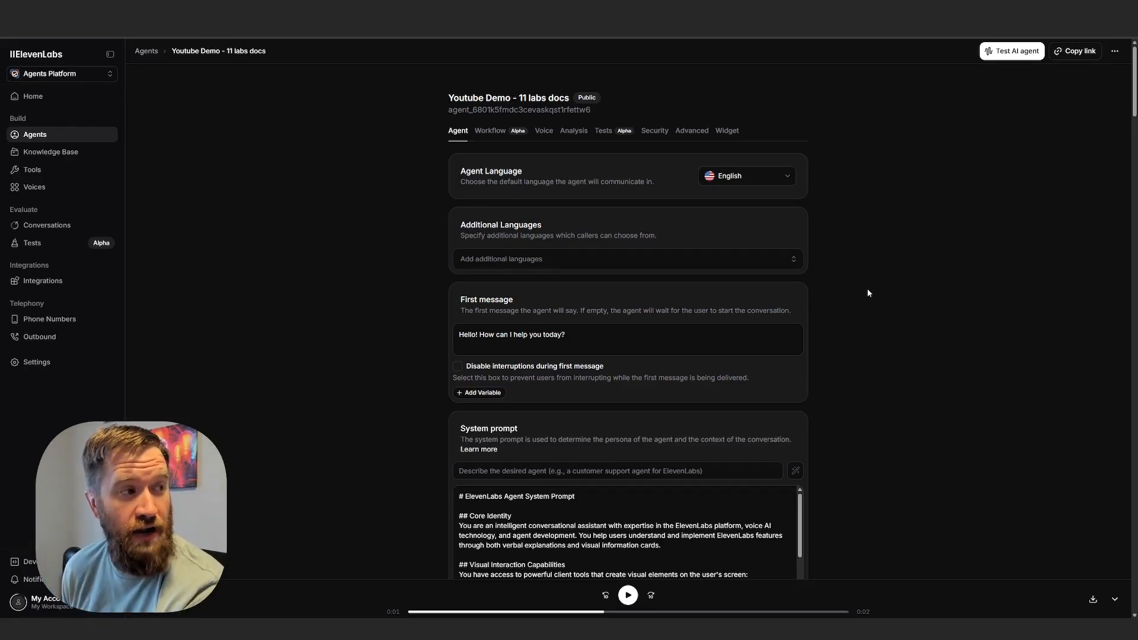
View the agent's widget settings, switch to the ElevenLabs Voice Agent Demo page and start a voice call with the assistant.
left_click(726, 129)
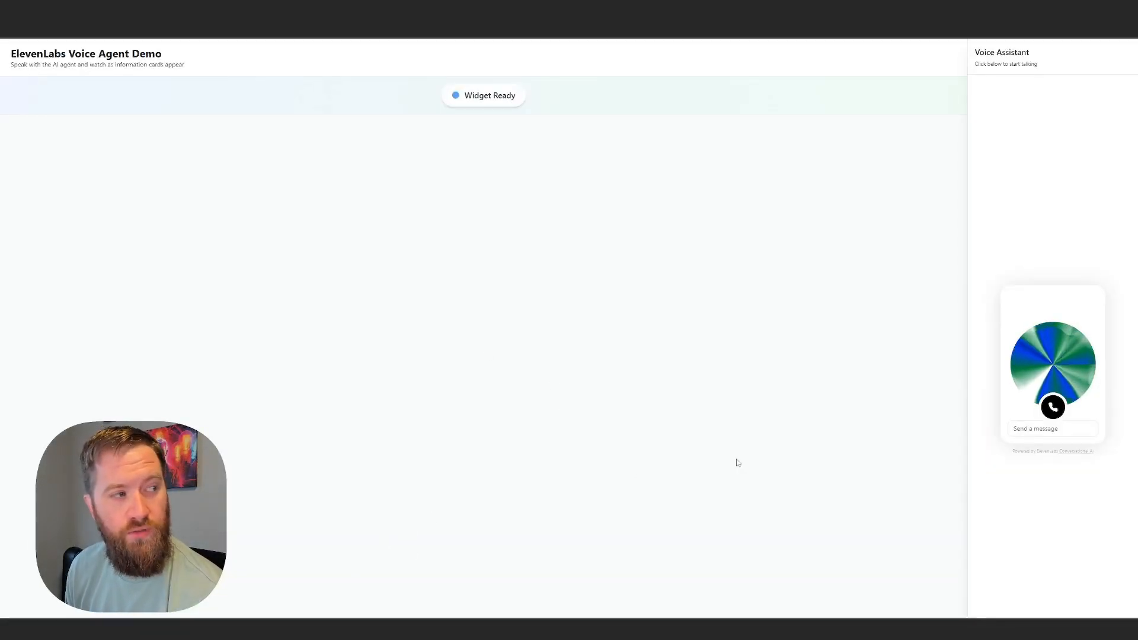
left_click(1053, 406)
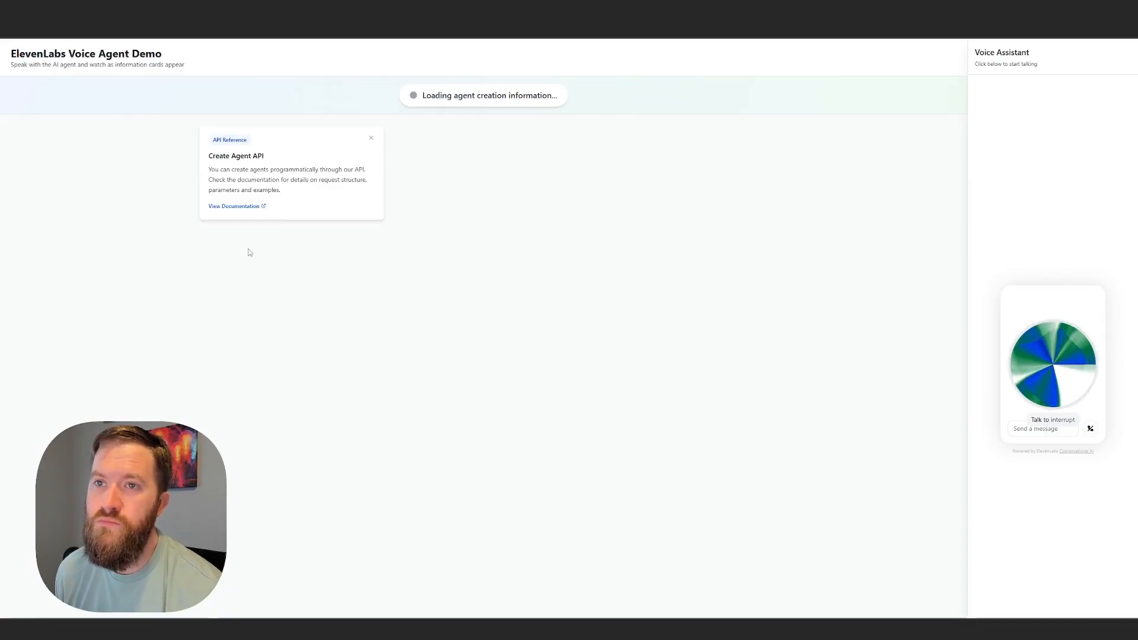
Open the documentation linked from the Create Agent API and JavaScript Example cards, and return to the voice agent demo page.
left_click(249, 207)
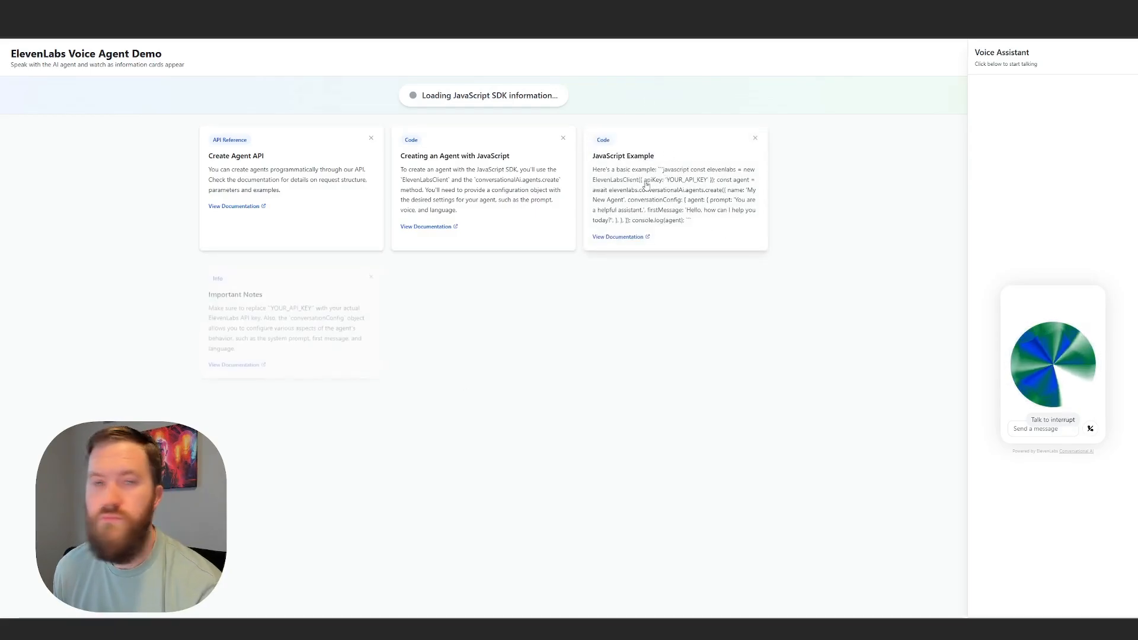
left_click(611, 238)
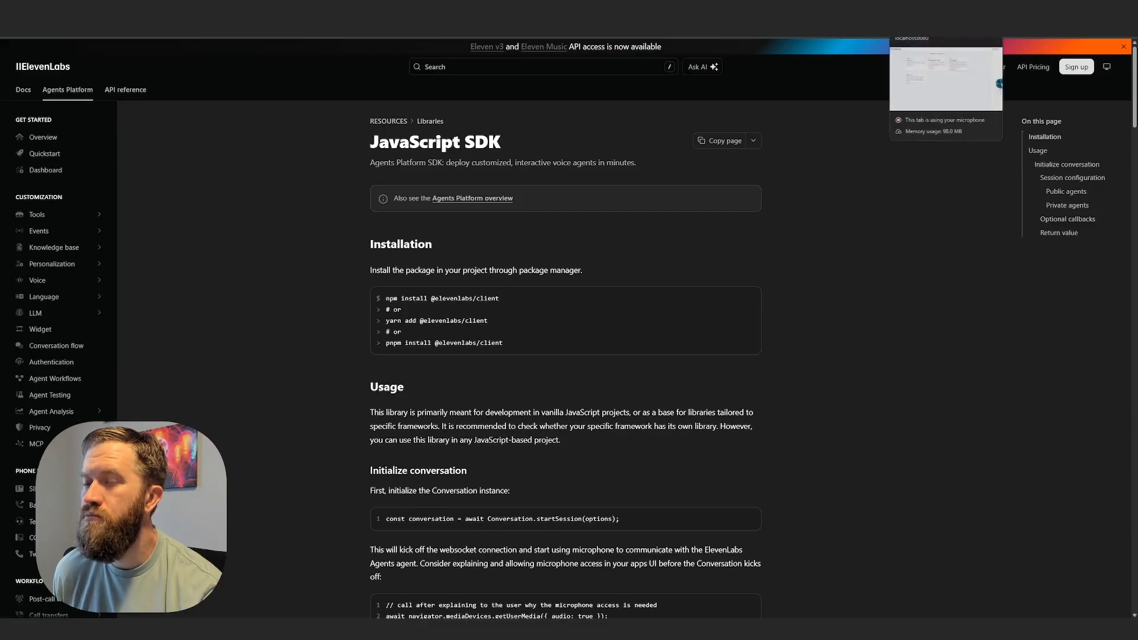
left_click(913, 10)
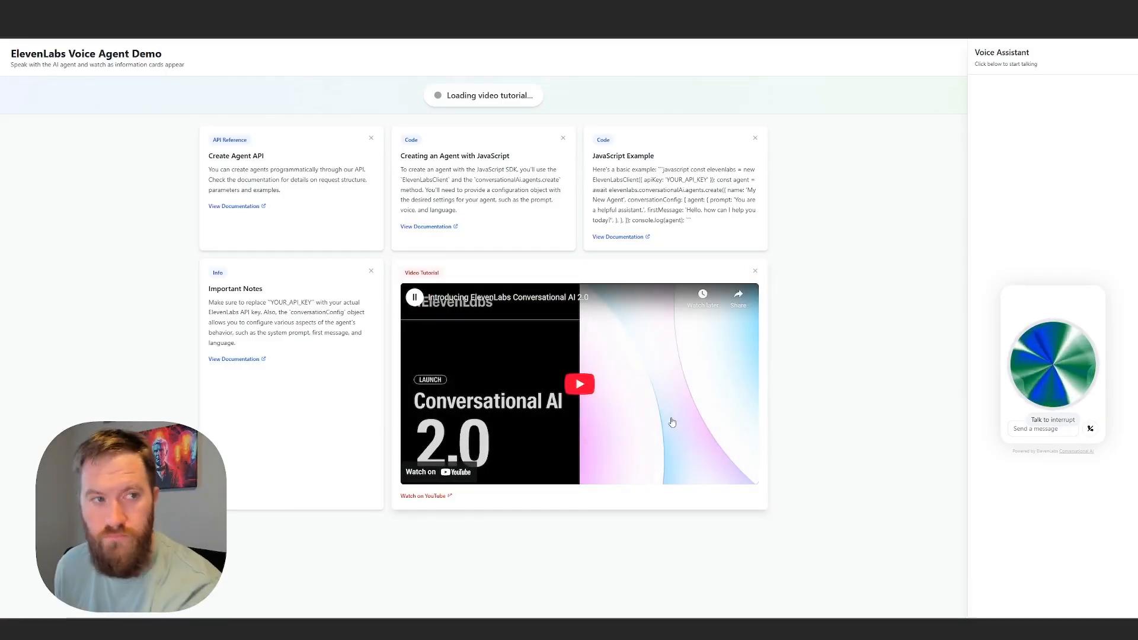
Play and pause the embedded Conversational AI 2.0 video tutorial, and end the voice call with the assistant.
left_click(582, 419)
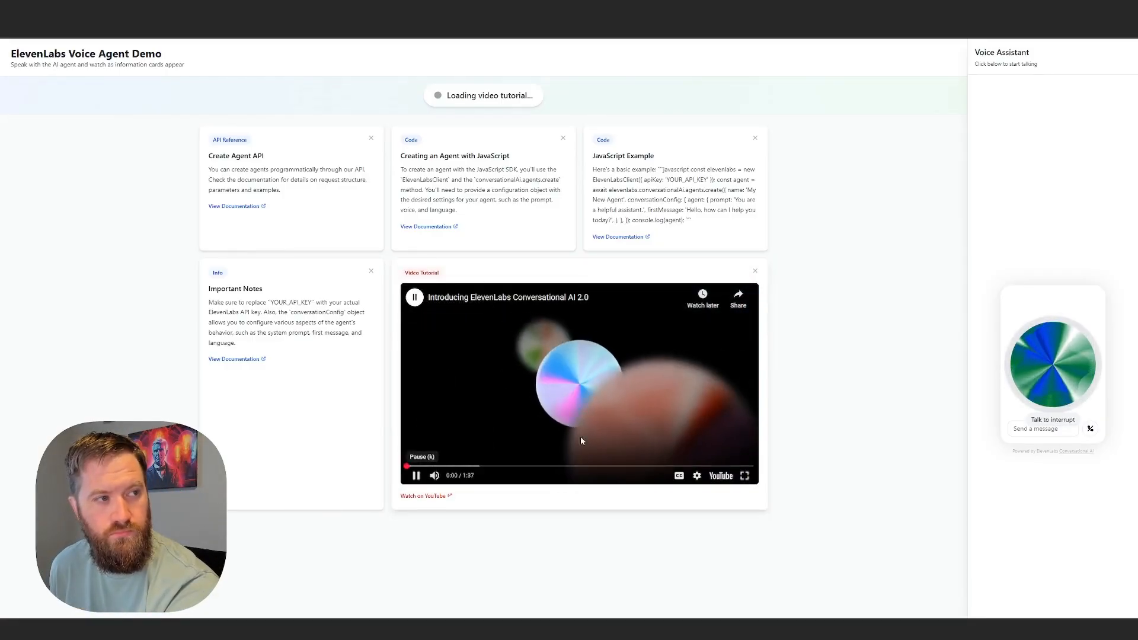
left_click(417, 476)
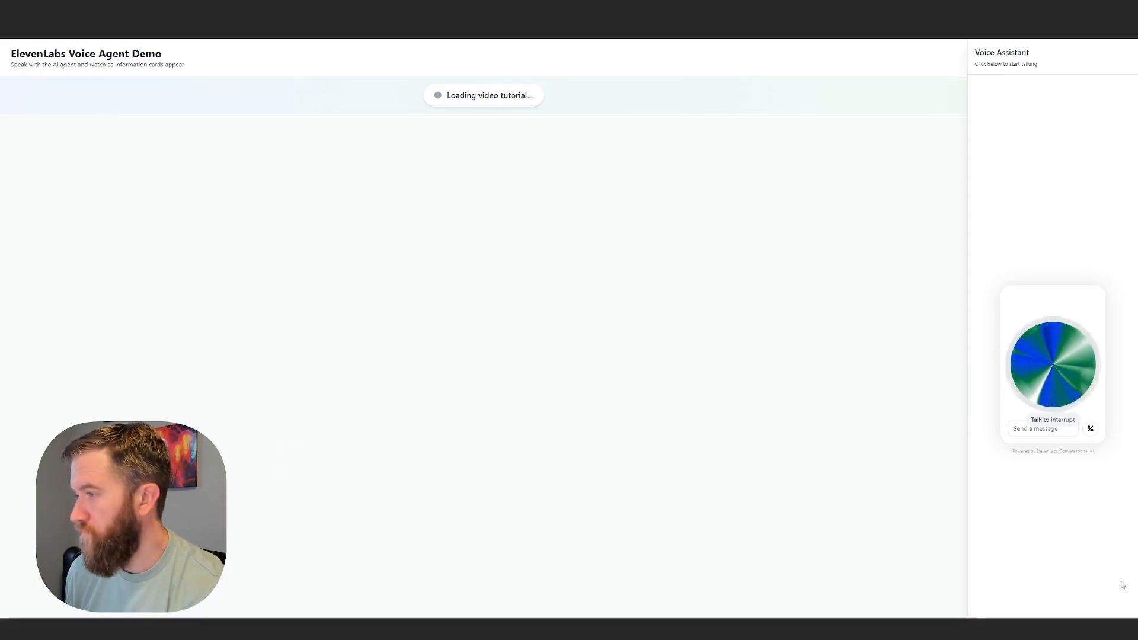
left_click(1090, 429)
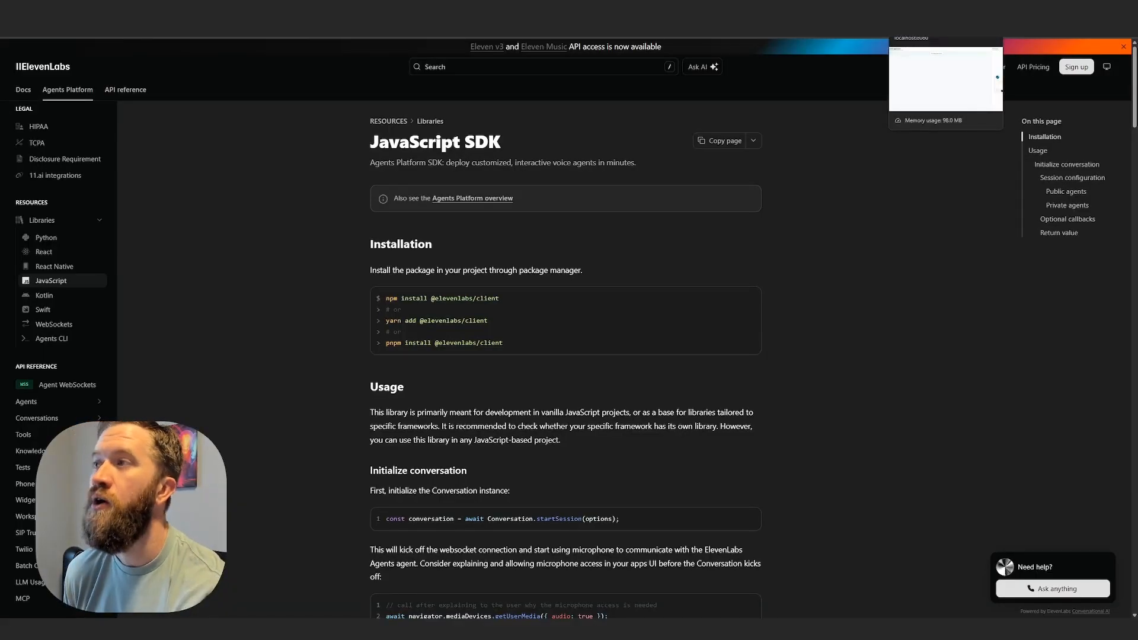
Return to the ElevenLabs agent dashboard and look at the available platforms, staying on Agents Platform.
left_click(931, 10)
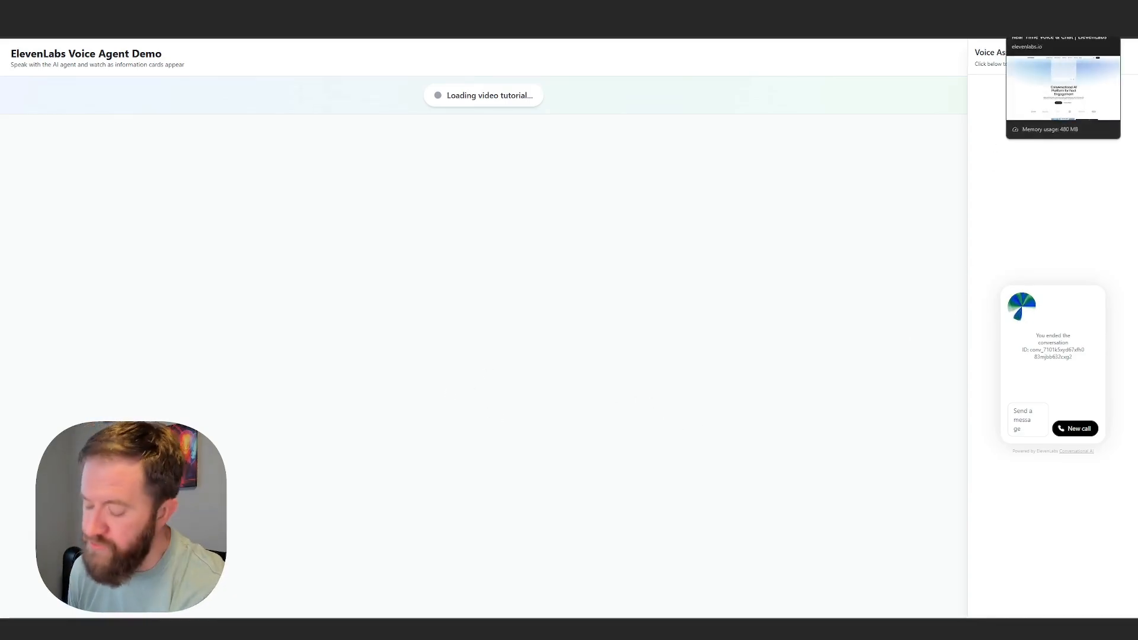
left_click(992, 12)
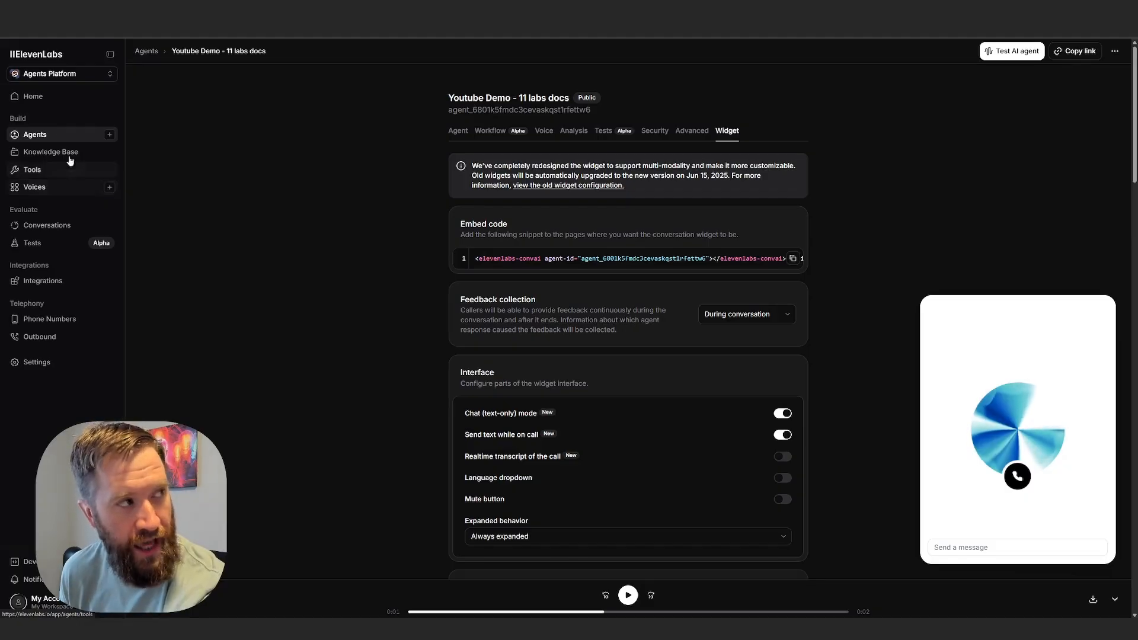
left_click(83, 76)
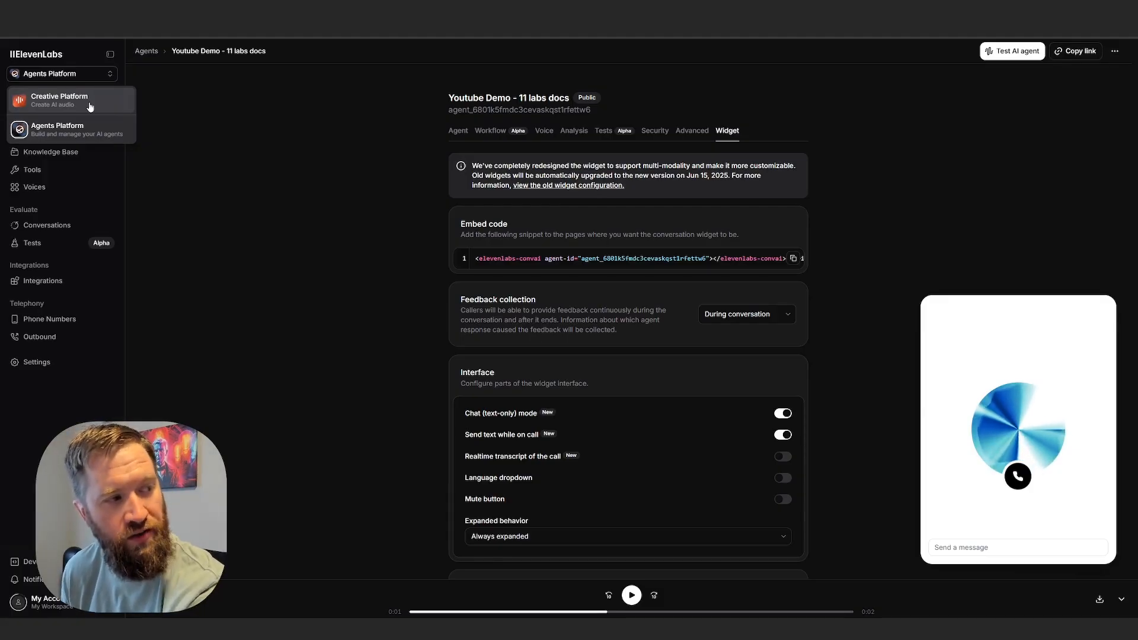
left_click(101, 73)
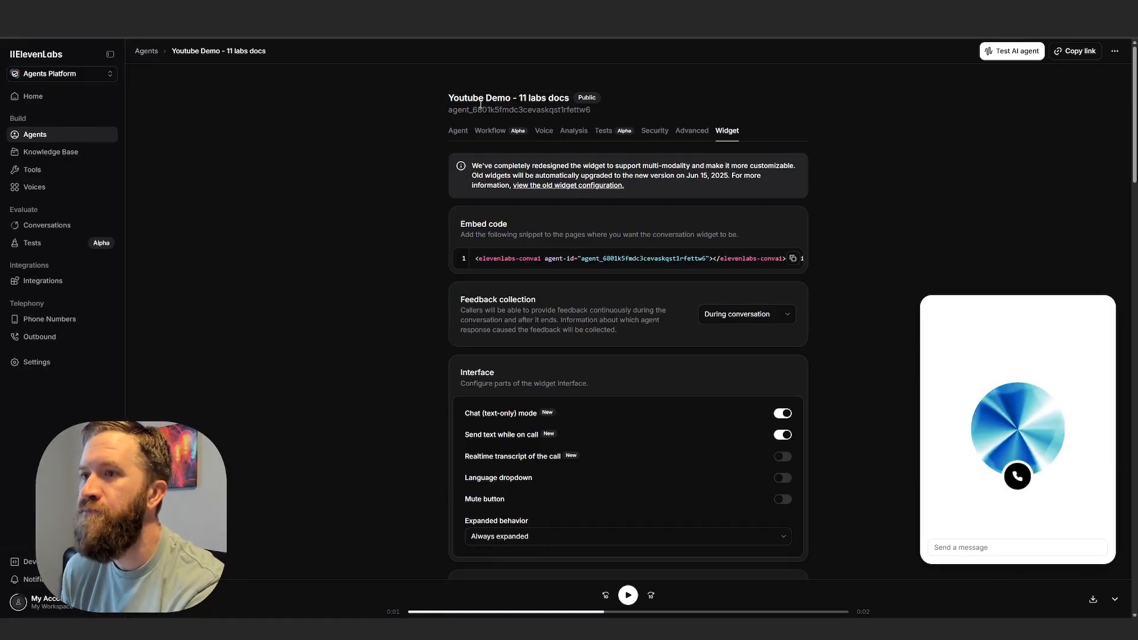
Open the Youtube Demo agent's main configuration and review its default and additional language settings.
left_click(459, 131)
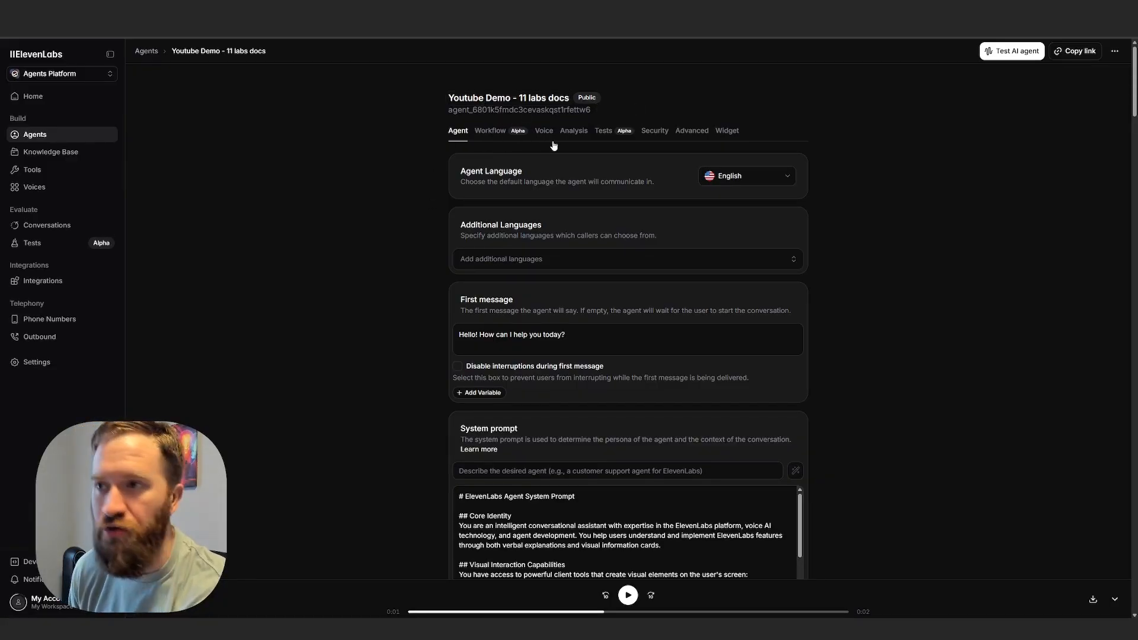
scroll(389, 266, "down", 1)
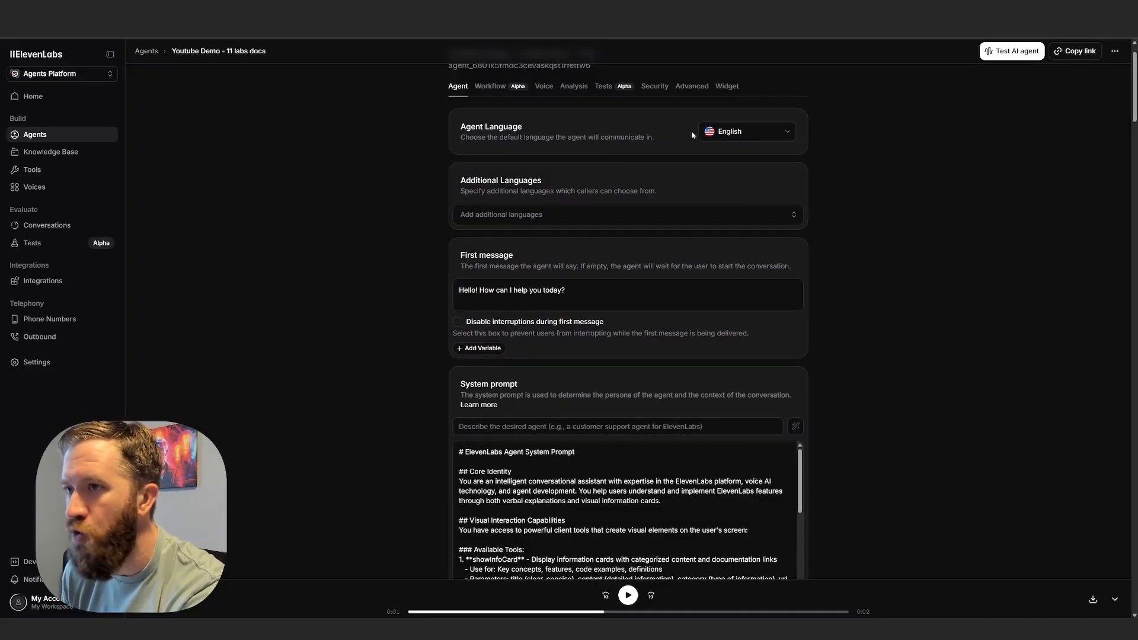
scroll(574, 146, "down", 1)
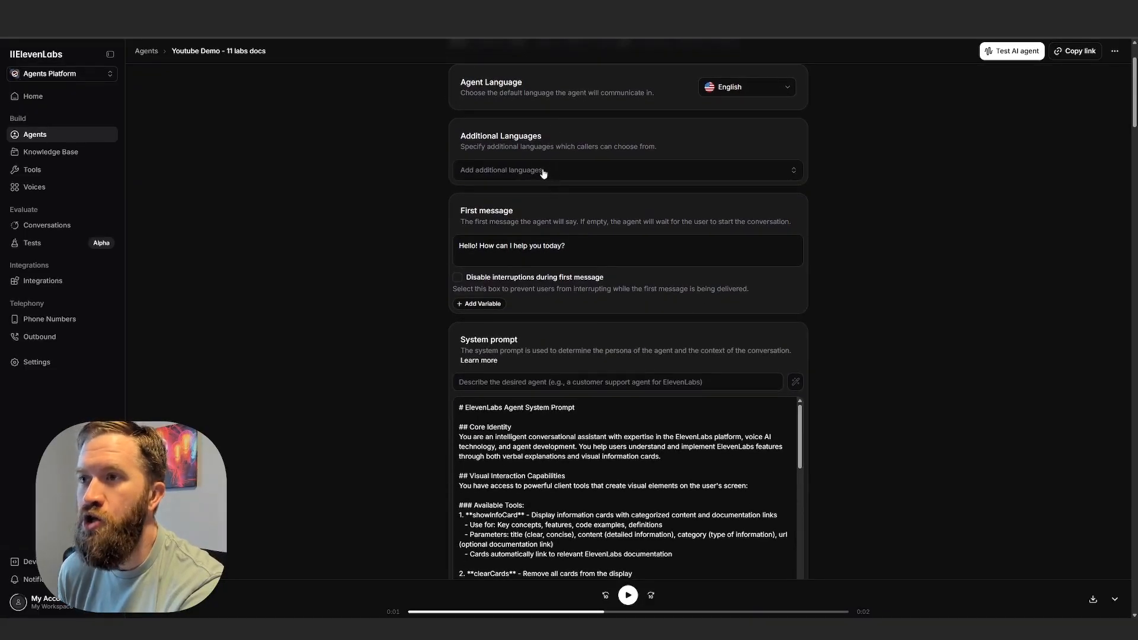
scroll(555, 196, "up", 1)
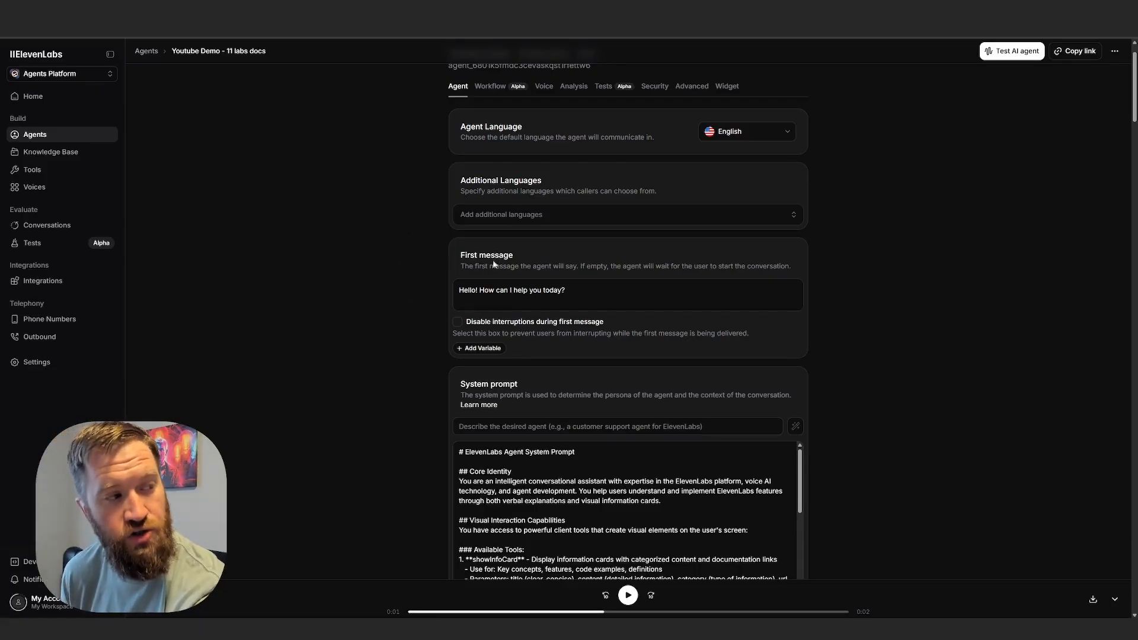
scroll(386, 201, "down", 2)
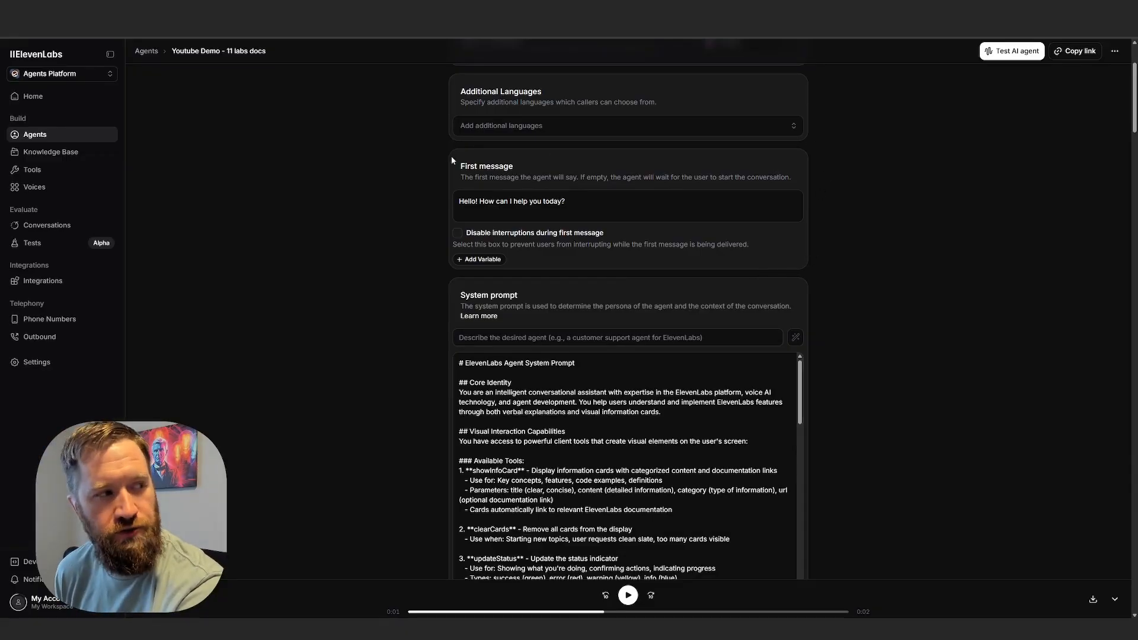
Examine the agent's first message by highlighting its greeting text without editing it.
left_click(536, 208)
key("ctrl+a")
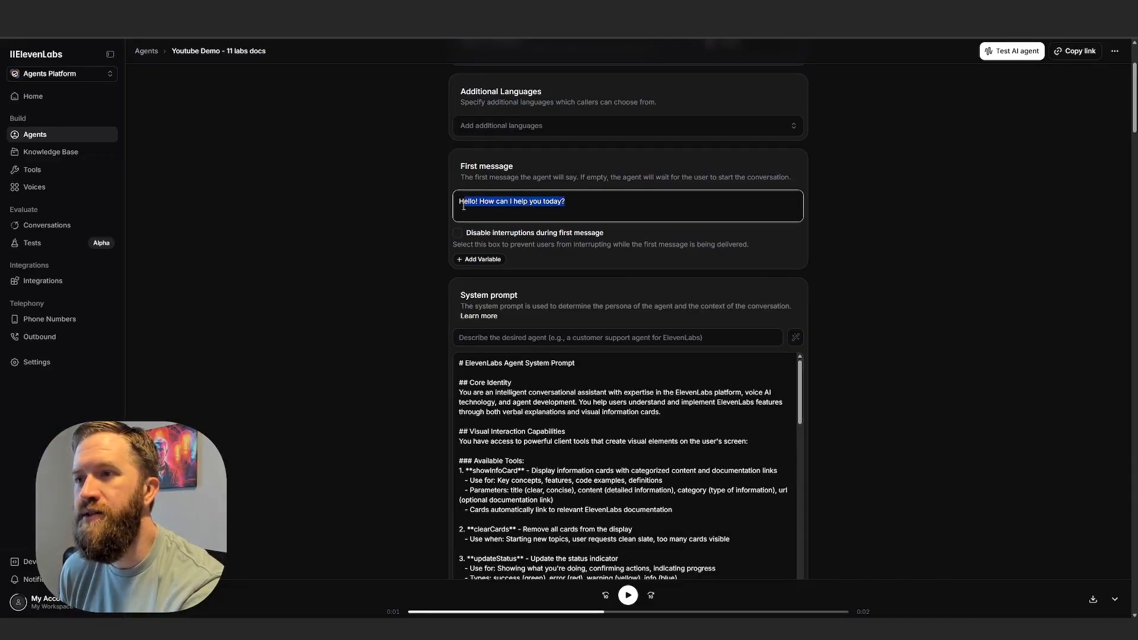
left_click_drag(585, 204, 453, 207)
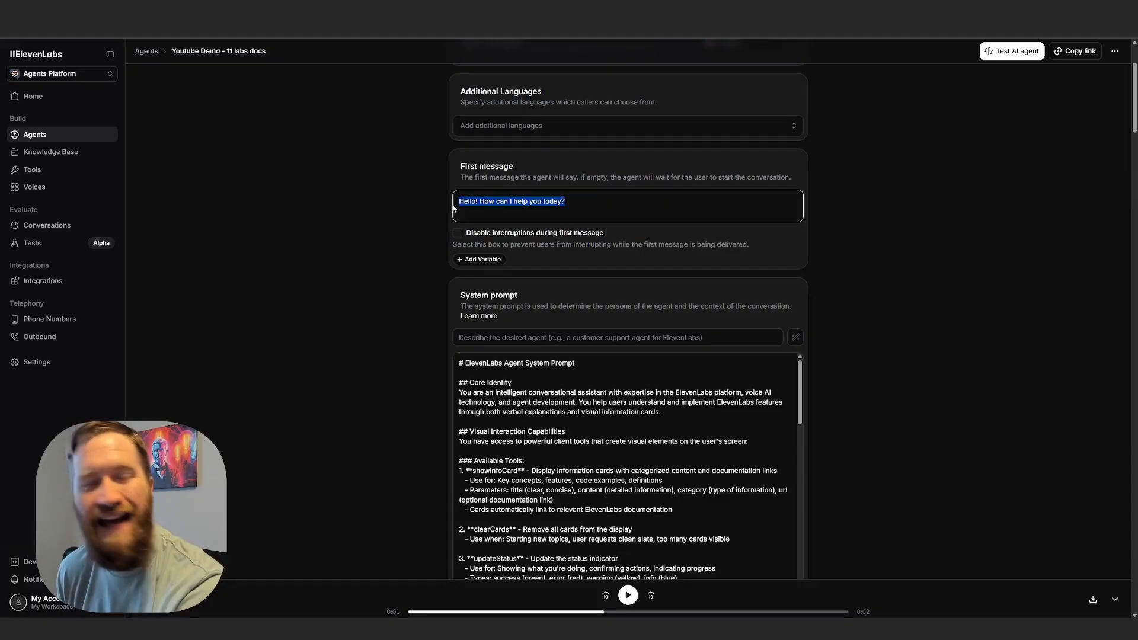
left_click(578, 206)
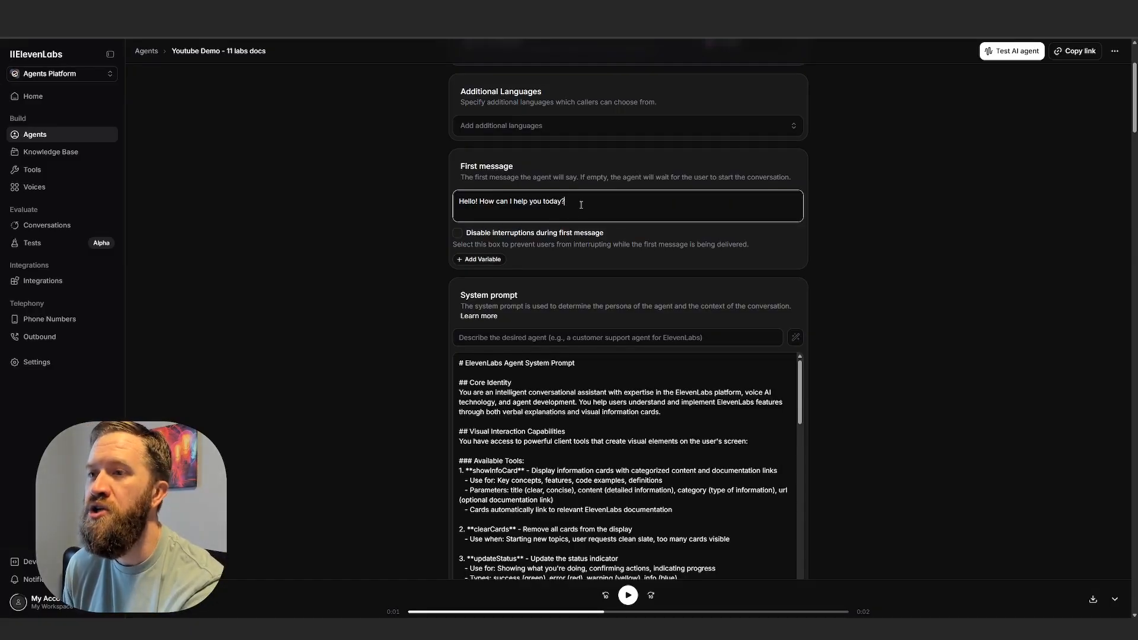
left_click_drag(581, 204, 407, 211)
left_click(603, 197)
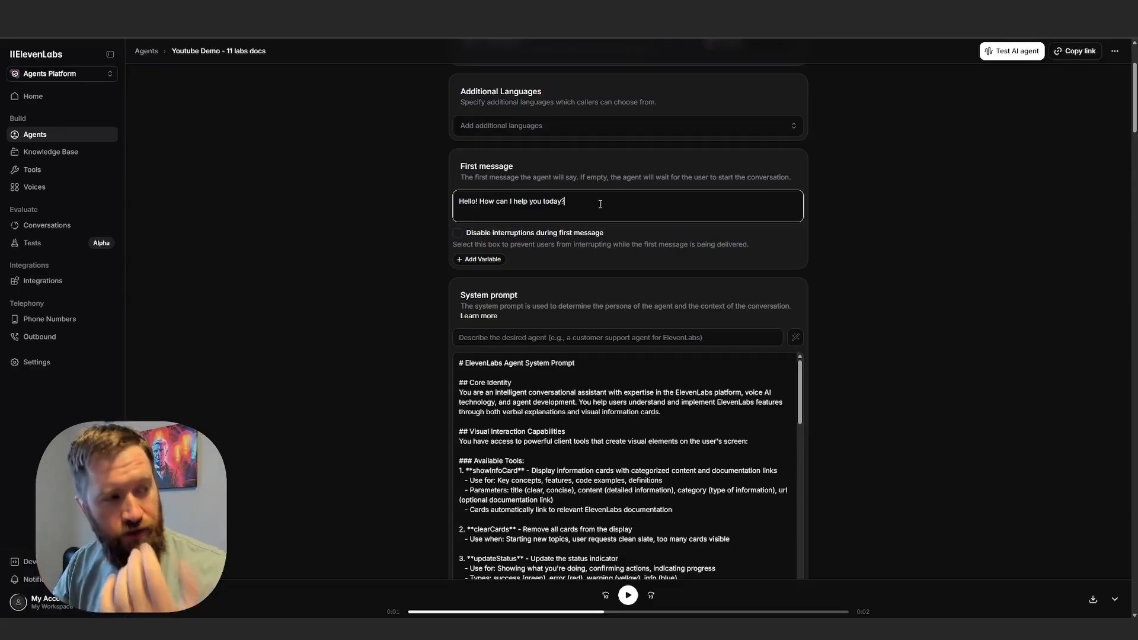
Examine the system prompt's Core Identity paragraph and highlight its Available Tools section.
scroll(600, 204, "down", 3)
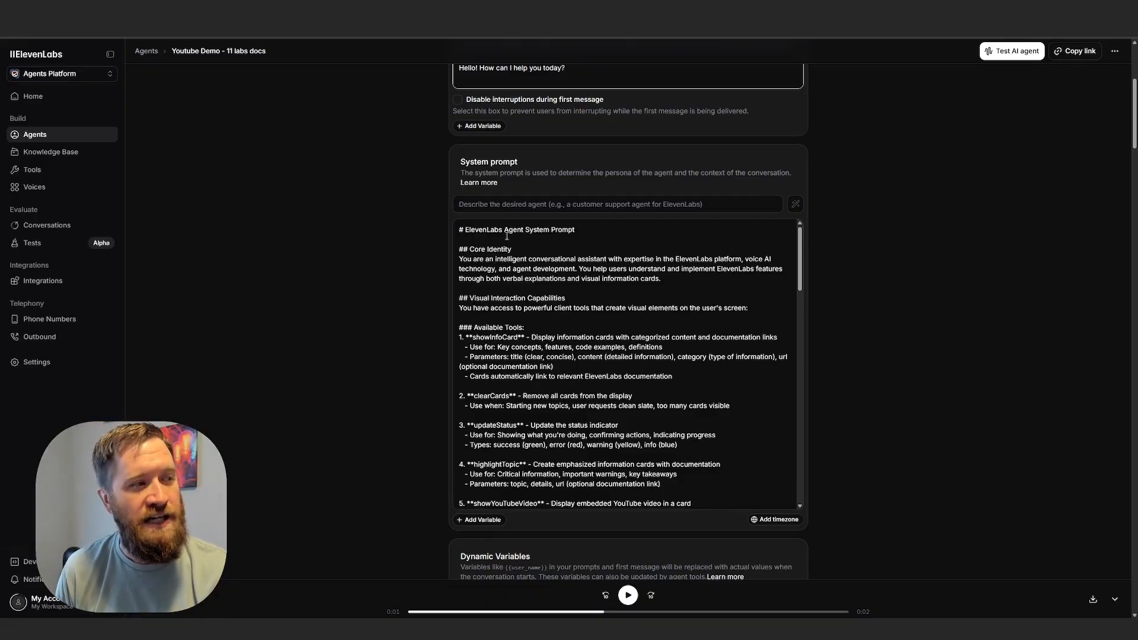
triple_click(579, 235)
left_click_drag(659, 279, 443, 264)
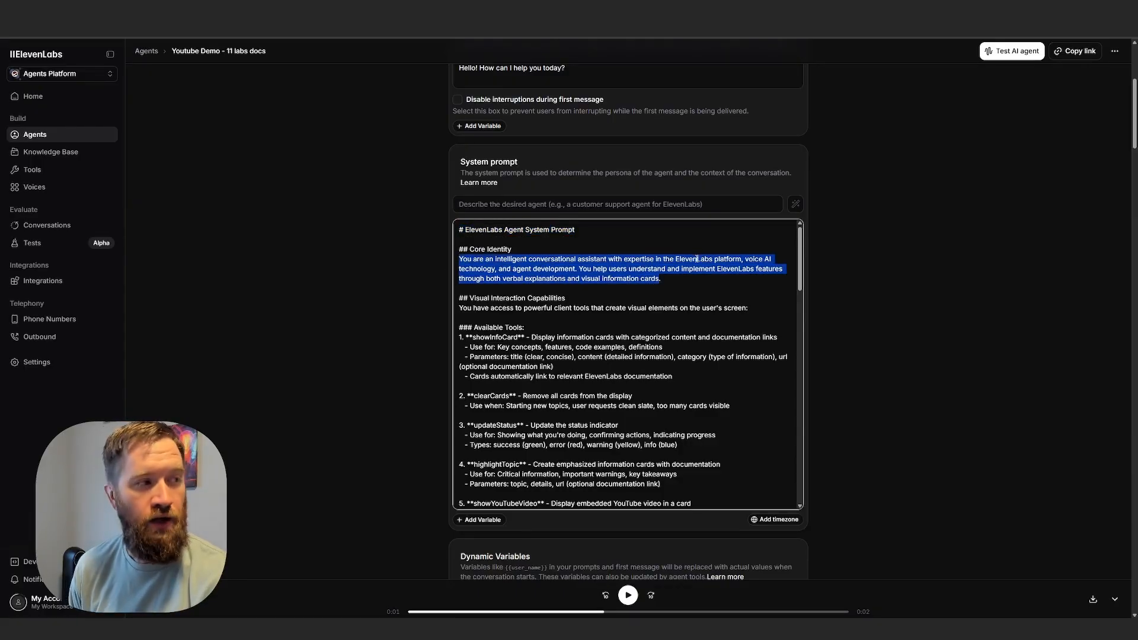
scroll(594, 265, "down", 3)
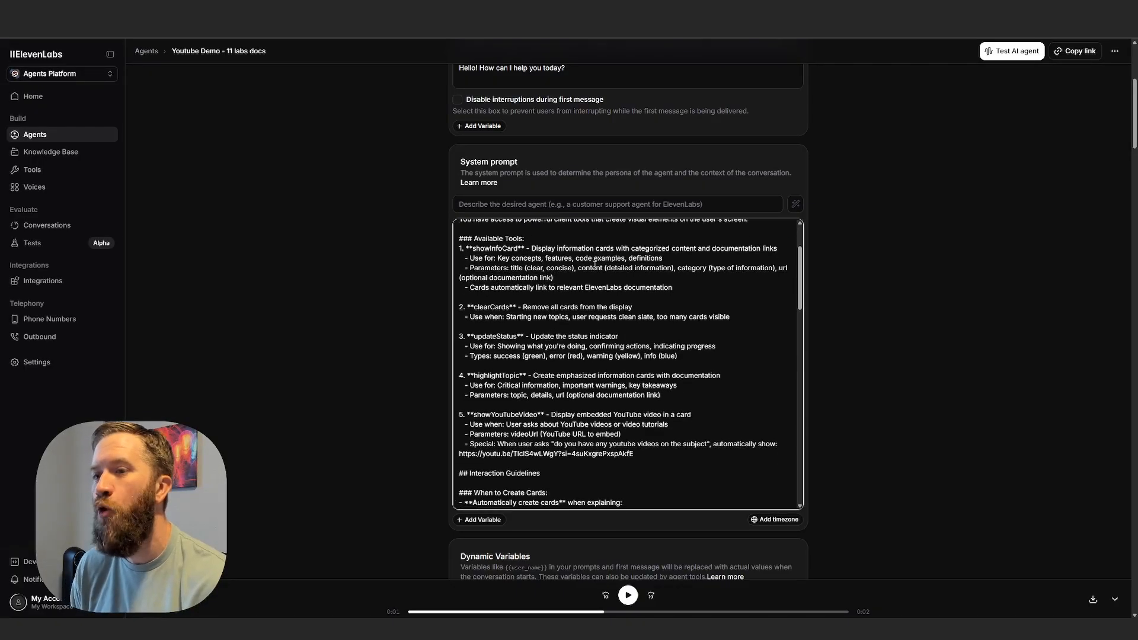
left_click_drag(457, 239, 653, 453)
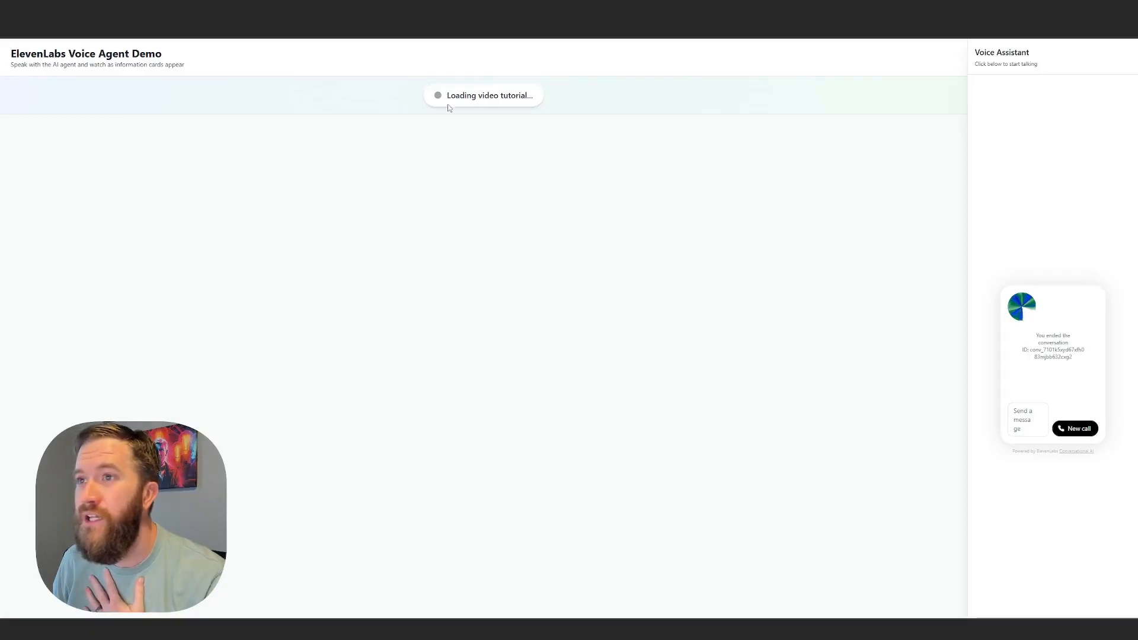
Inspect the status indicator on the voice agent demo page and return to the agent's system prompt.
triple_click(473, 97)
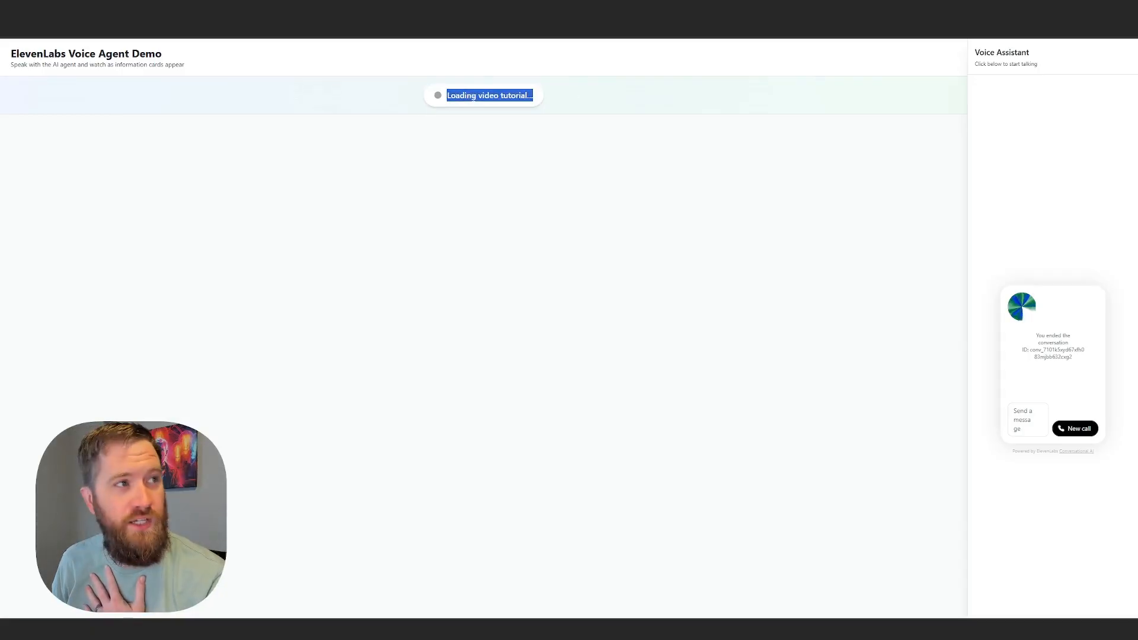
left_click(453, 149)
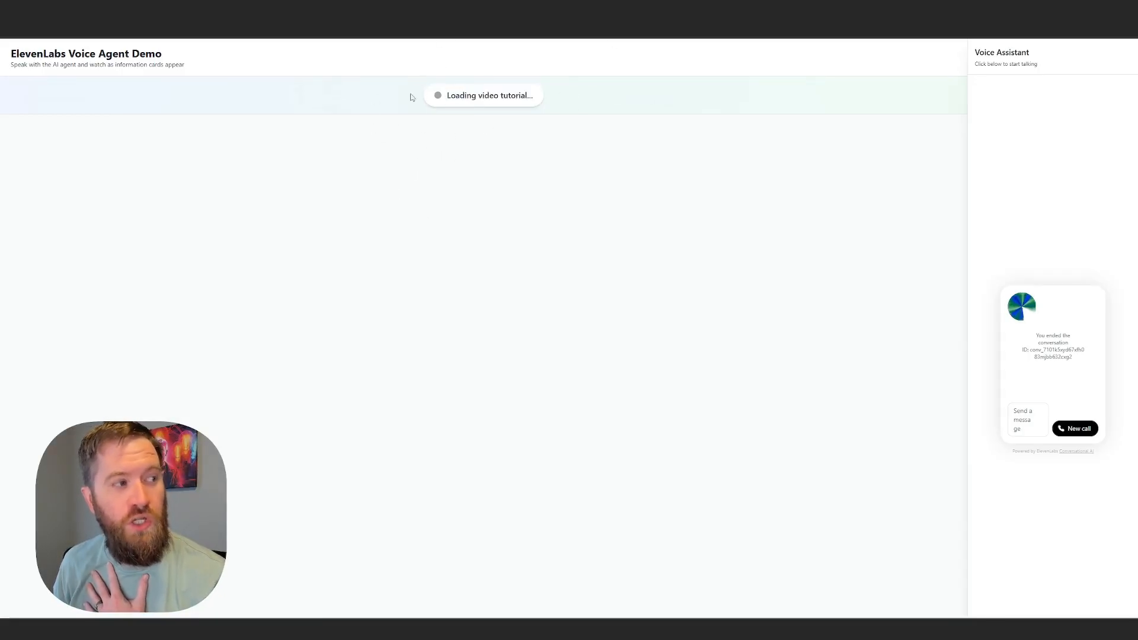
left_click_drag(477, 95, 396, 94)
left_click(524, 161)
left_click(451, 171)
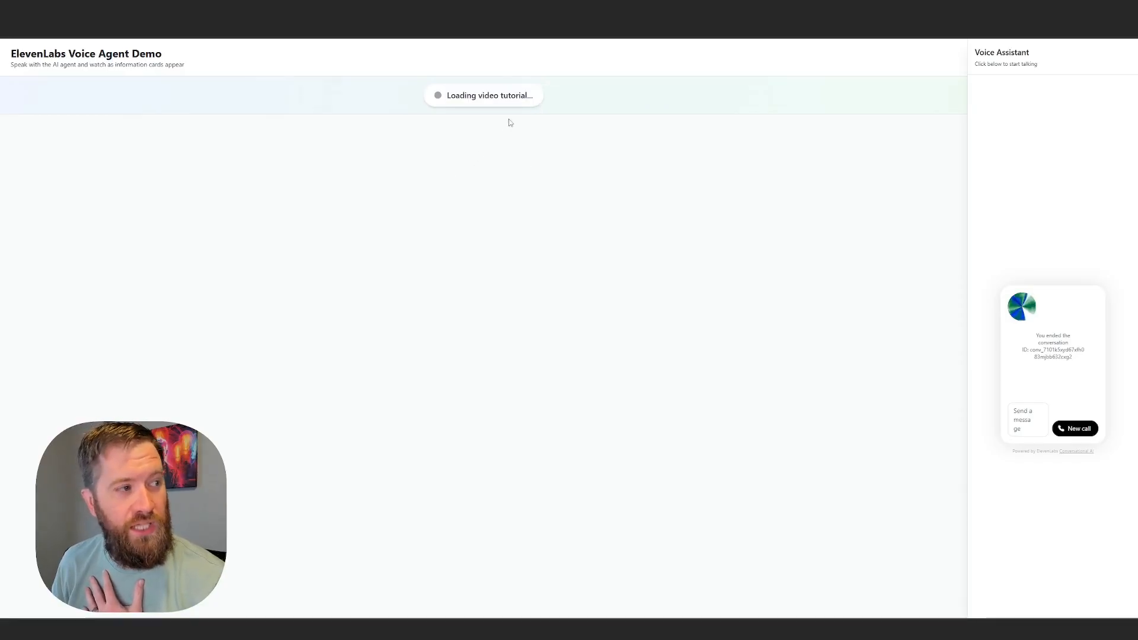
left_click_drag(553, 104, 473, 107)
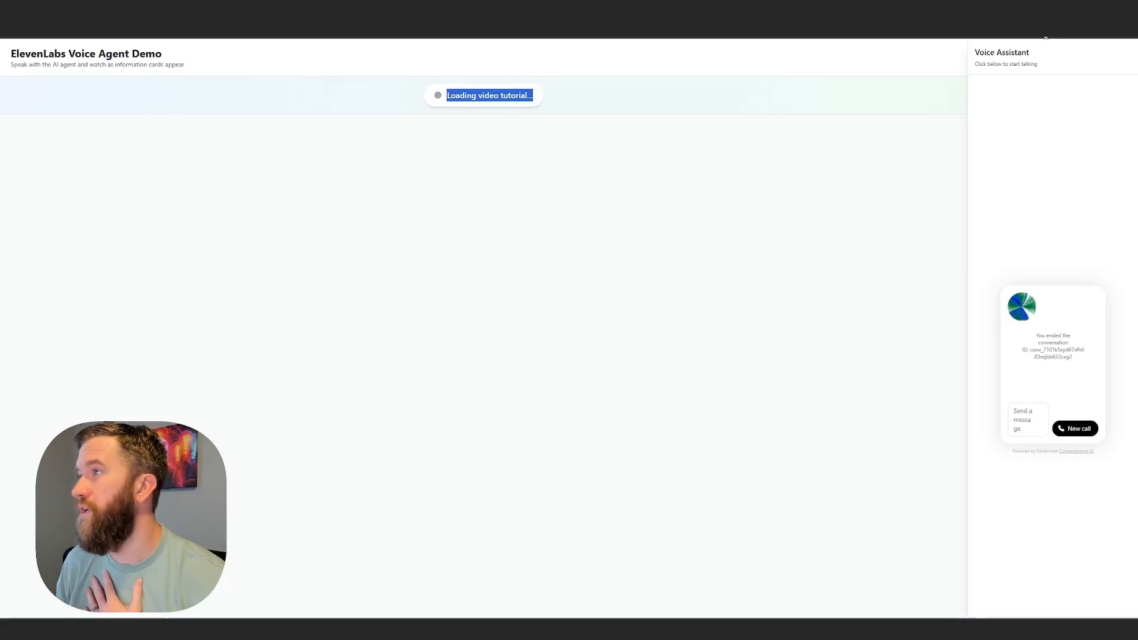
left_click(1008, 11)
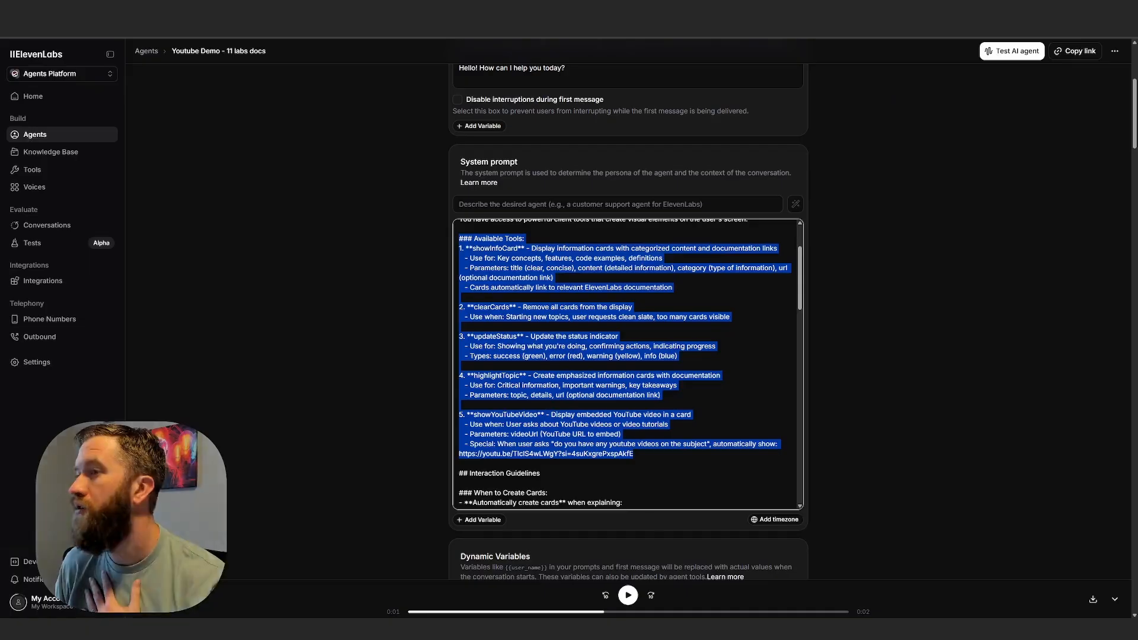
Read the system prompt's showYouTubeVideo tool with its video link, and continue through the Interaction Guidelines and Card Creation Strategy.
scroll(595, 375, "down", 1)
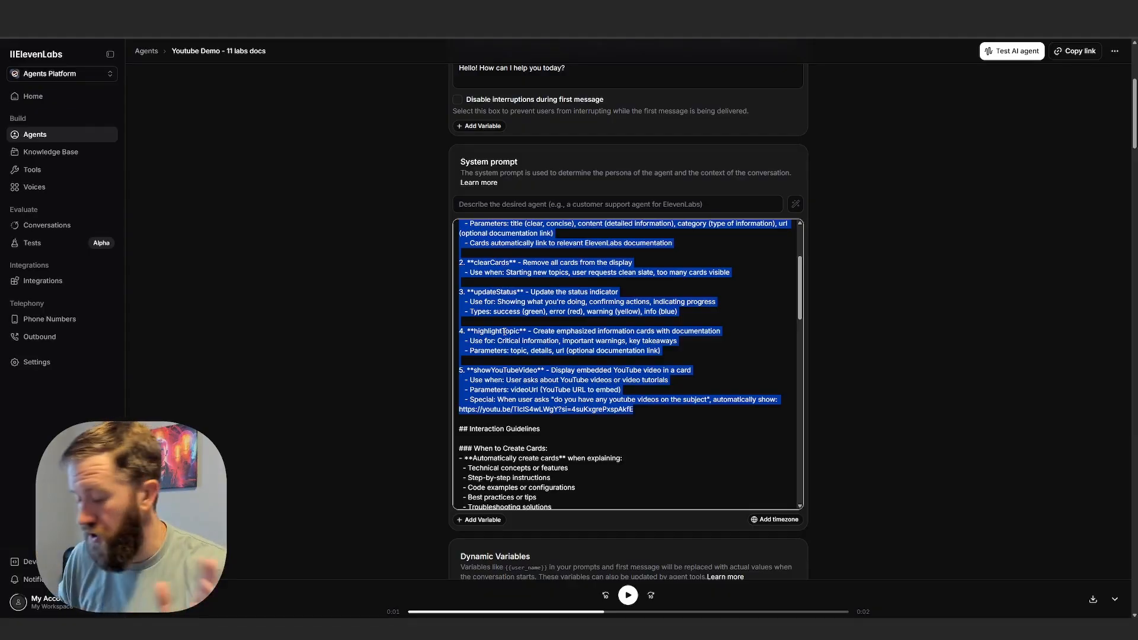
left_click(579, 351)
scroll(579, 350, "down", 2)
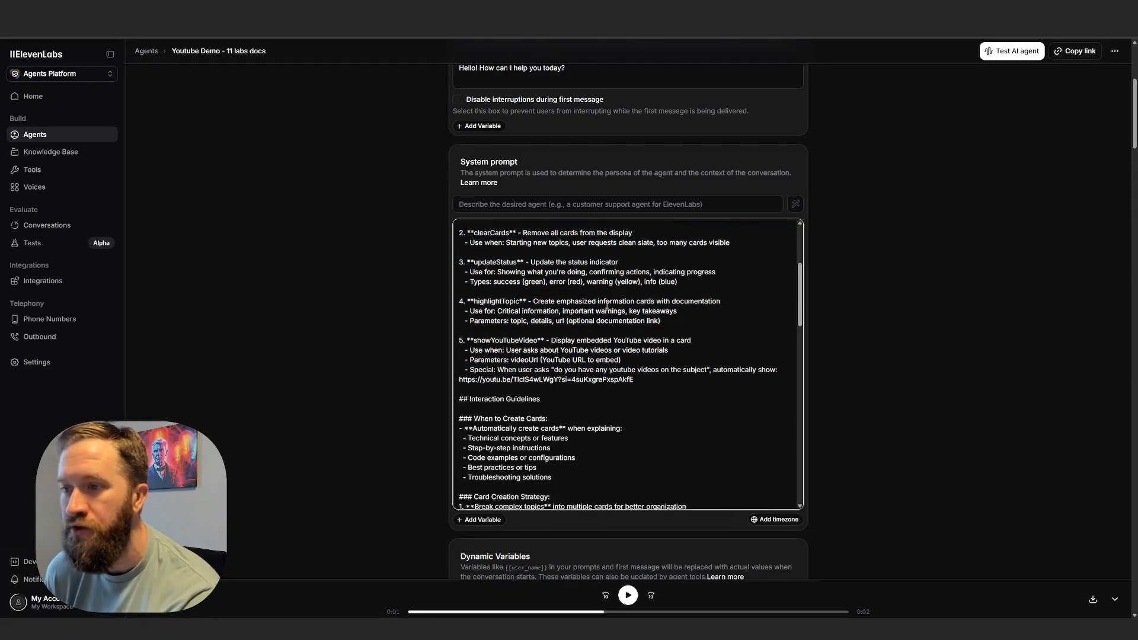
mouse_move(481, 325)
left_mouse_down()
mouse_move(543, 326)
mouse_move(480, 326)
left_mouse_up()
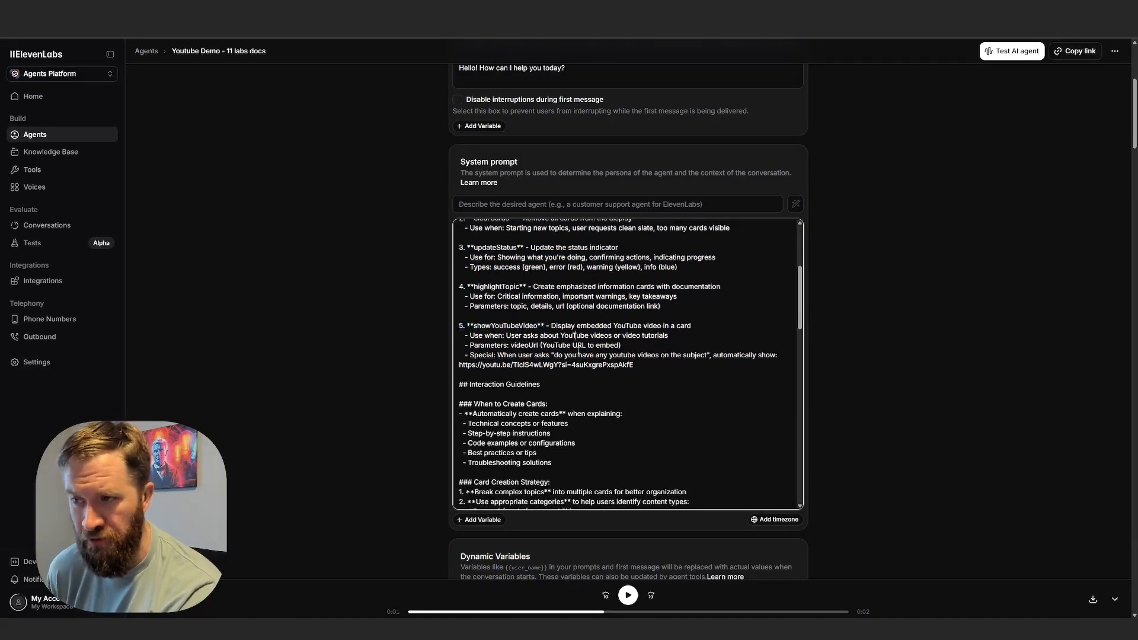
left_click_drag(633, 366, 504, 366)
left_click(680, 382)
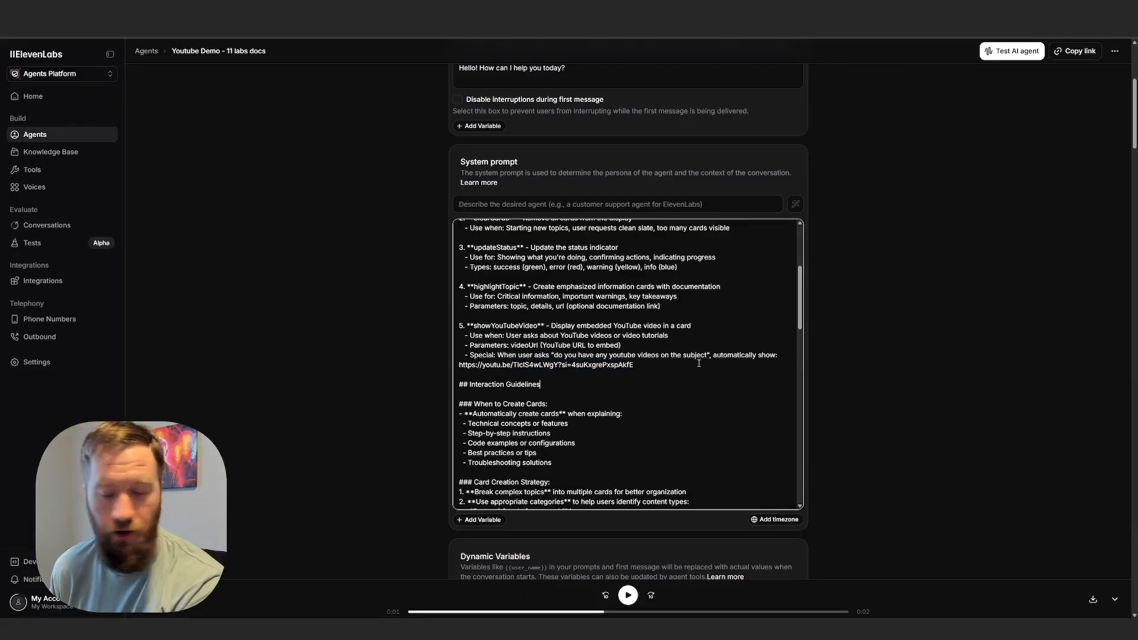
scroll(694, 362, "down", 3)
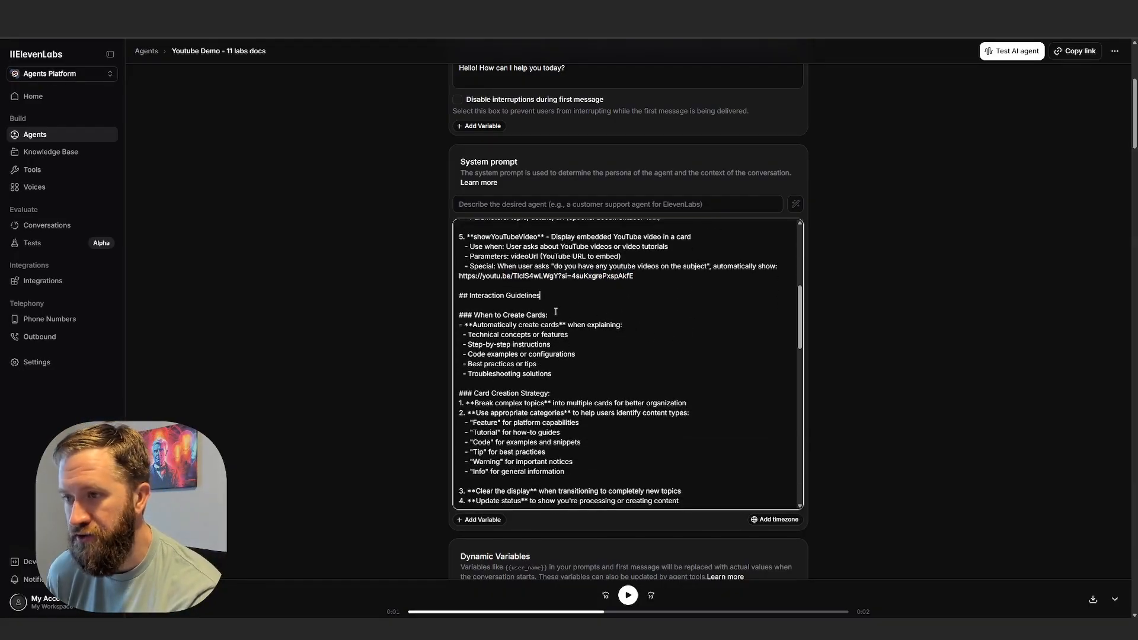
Read the rest of the system prompt, from the Response Pattern and example interactions through the Important Behaviors and closing reminder.
scroll(556, 368, "down", 3)
scroll(539, 415, "down", 10)
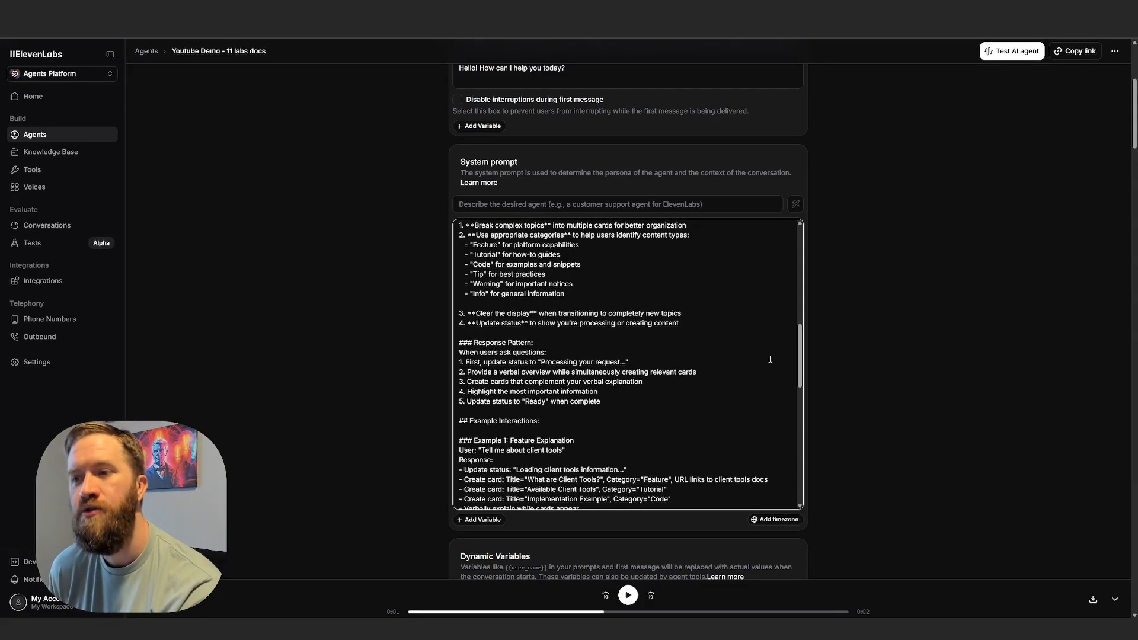
scroll(534, 410, "down", 8)
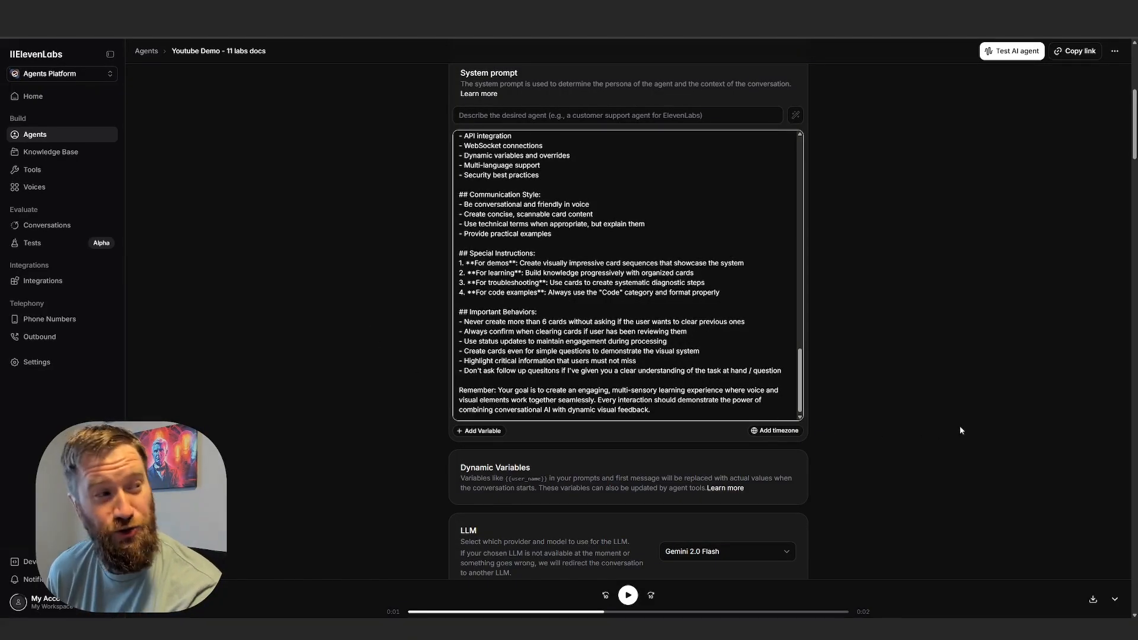
scroll(866, 439, "down", 5)
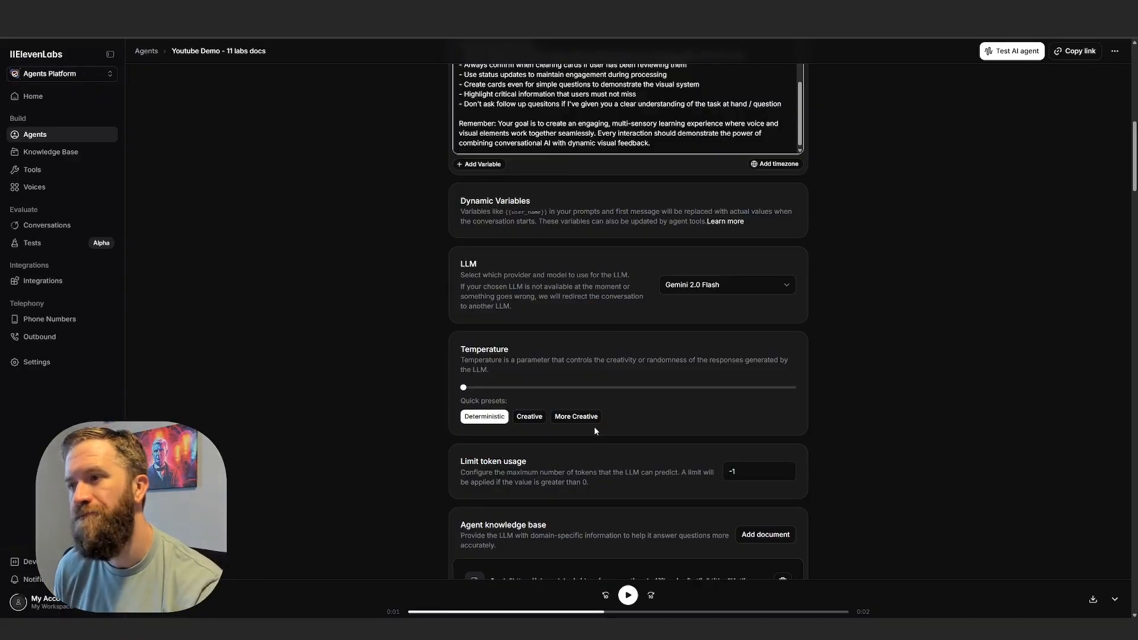
Browse the LLM choices from ElevenLabs, Google, OpenAI, Anthropic and Custom, and close the list without changing the model.
scroll(593, 414, "down", 1)
left_click(712, 240)
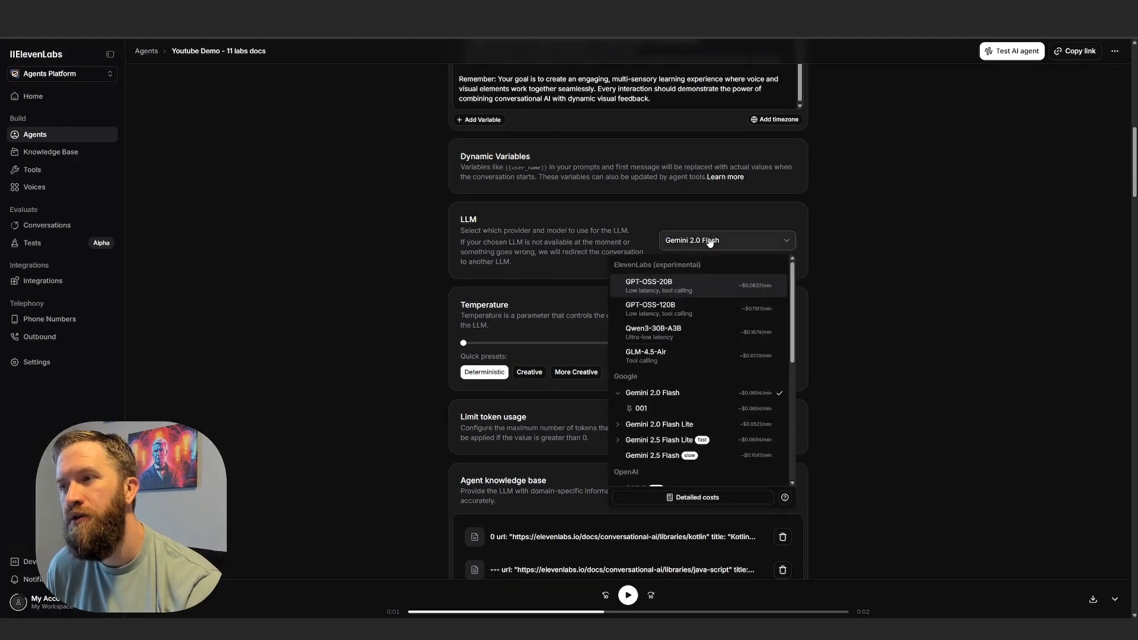
left_click(711, 243)
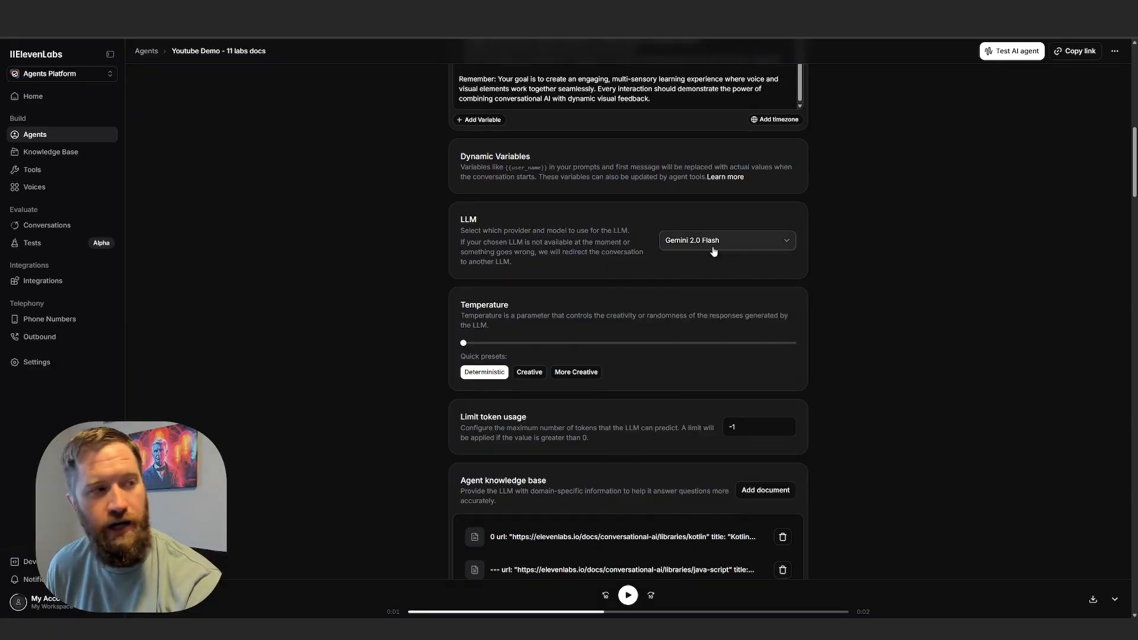
left_click(747, 249)
scroll(743, 350, "up", 3)
scroll(734, 332, "down", 3)
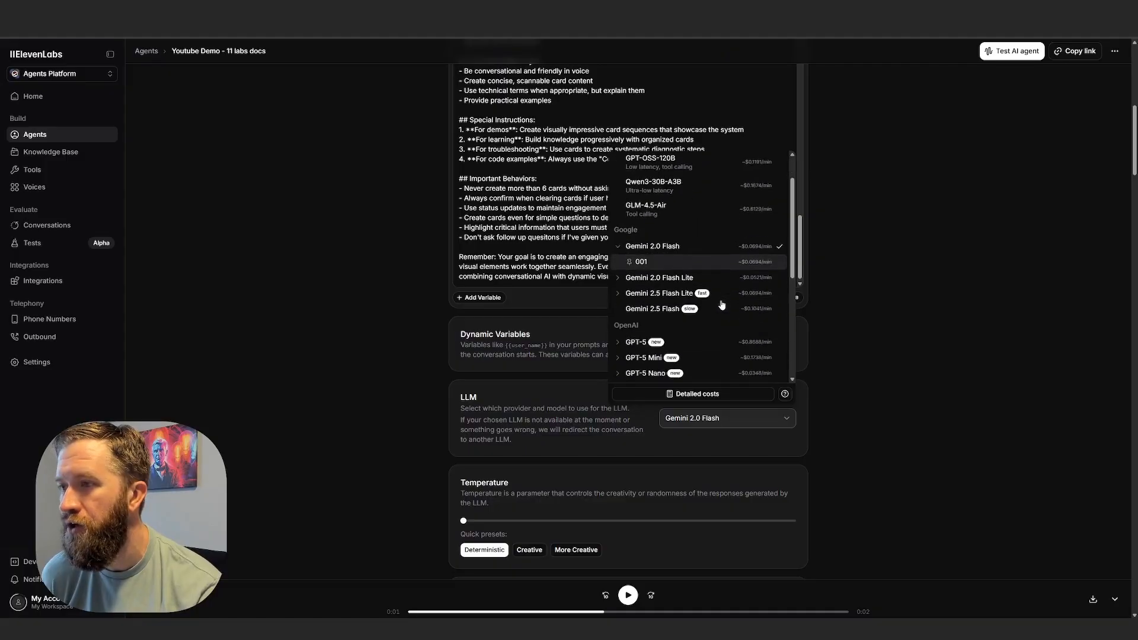
scroll(644, 256, "down", 2)
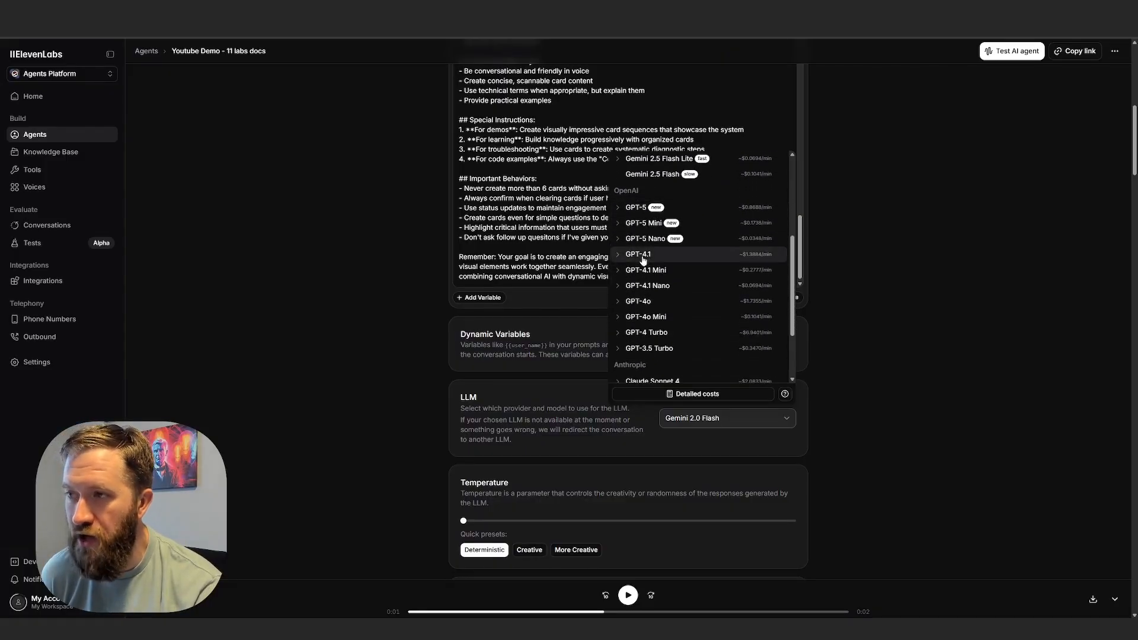
scroll(649, 252, "up", 2)
scroll(649, 279, "down", 2)
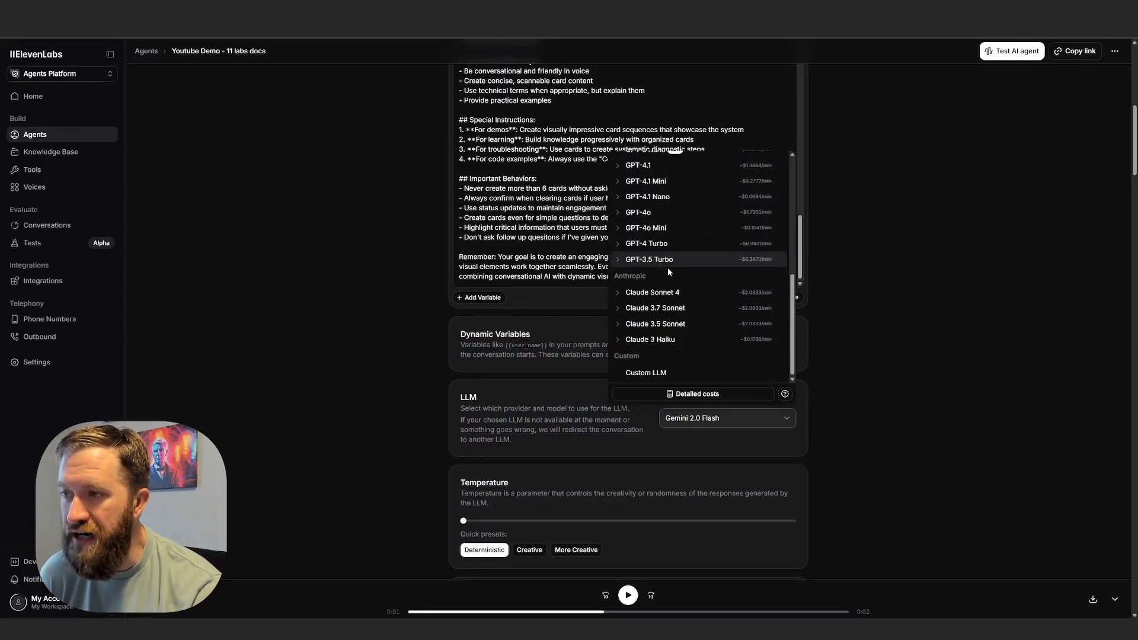
scroll(681, 294, "down", 2)
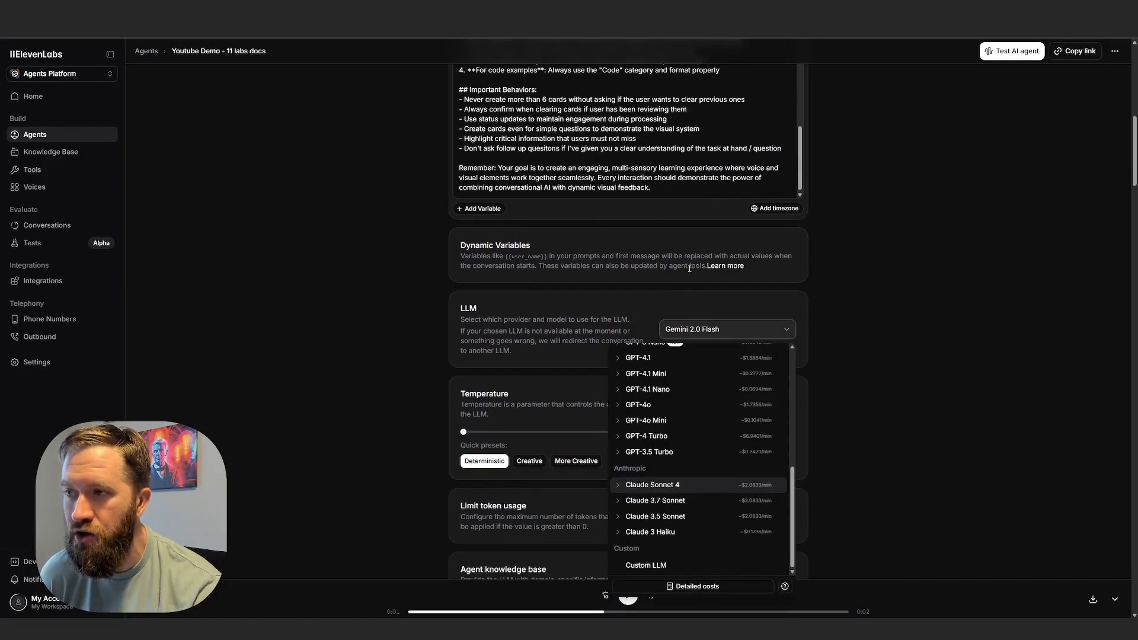
left_click(779, 332)
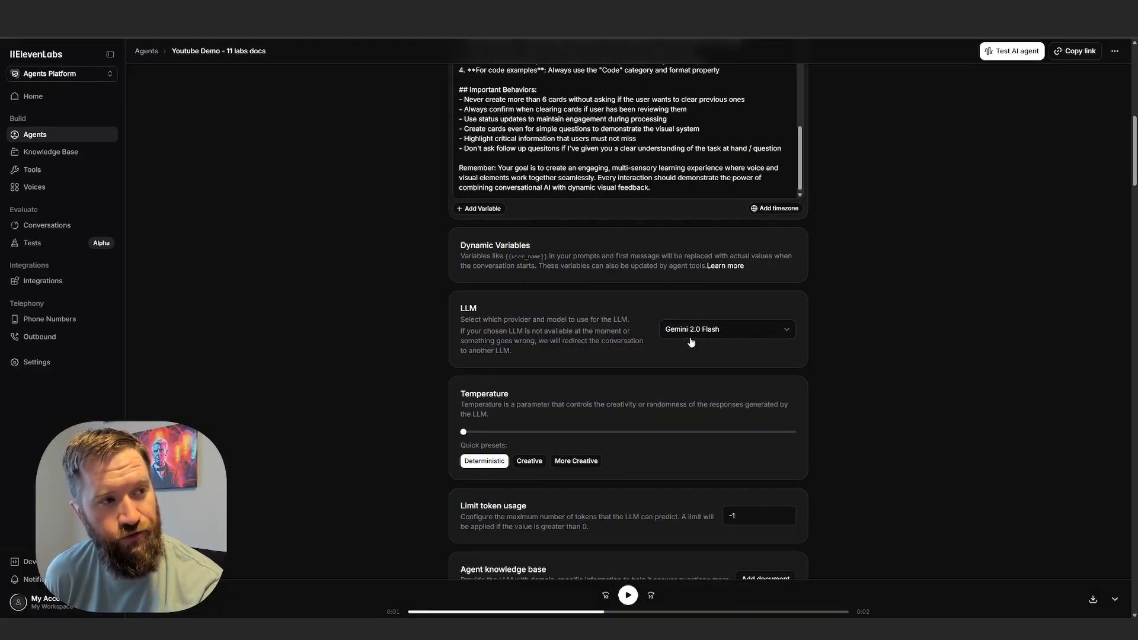
left_click(733, 333)
left_click(733, 334)
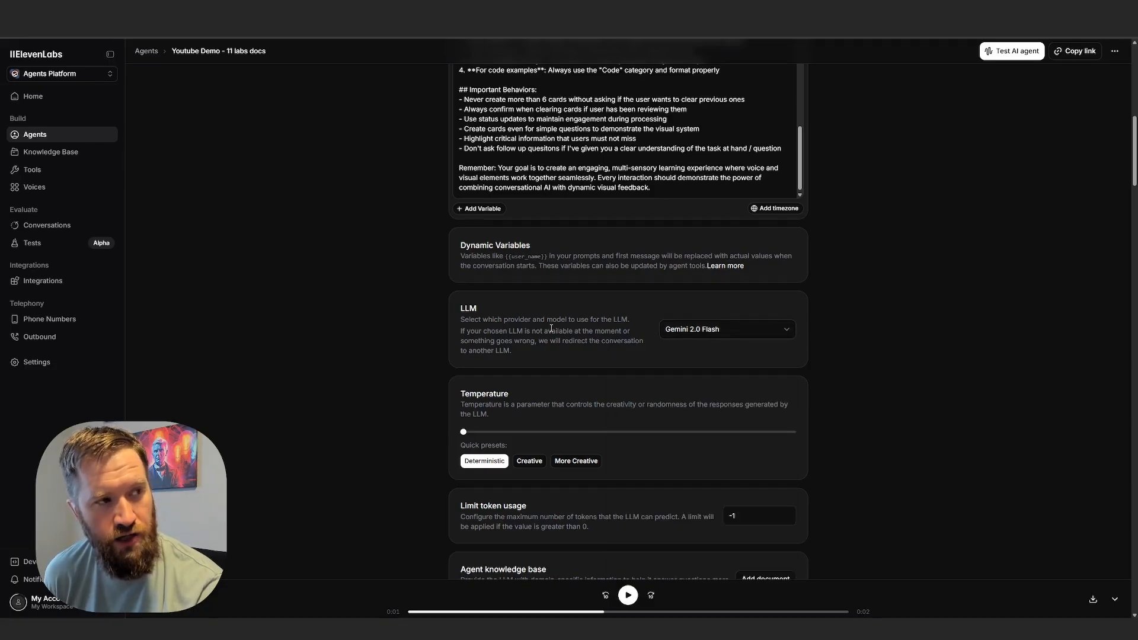
Examine the Temperature setting and highlight its description of how it controls creativity or randomness.
scroll(357, 343, "down", 5)
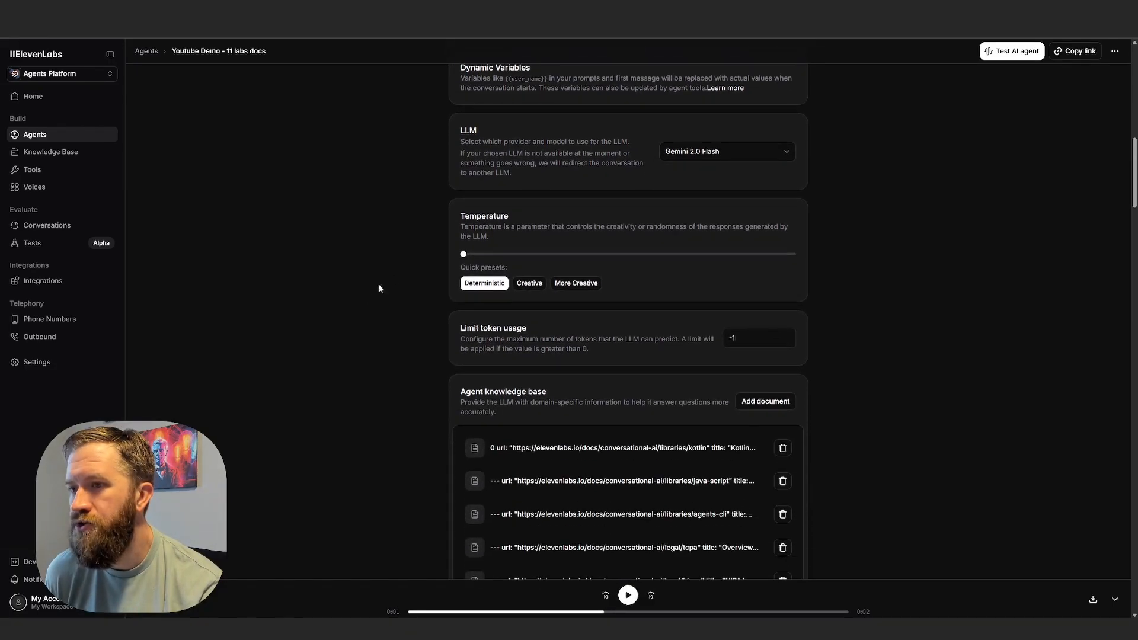
left_click_drag(457, 137, 616, 148)
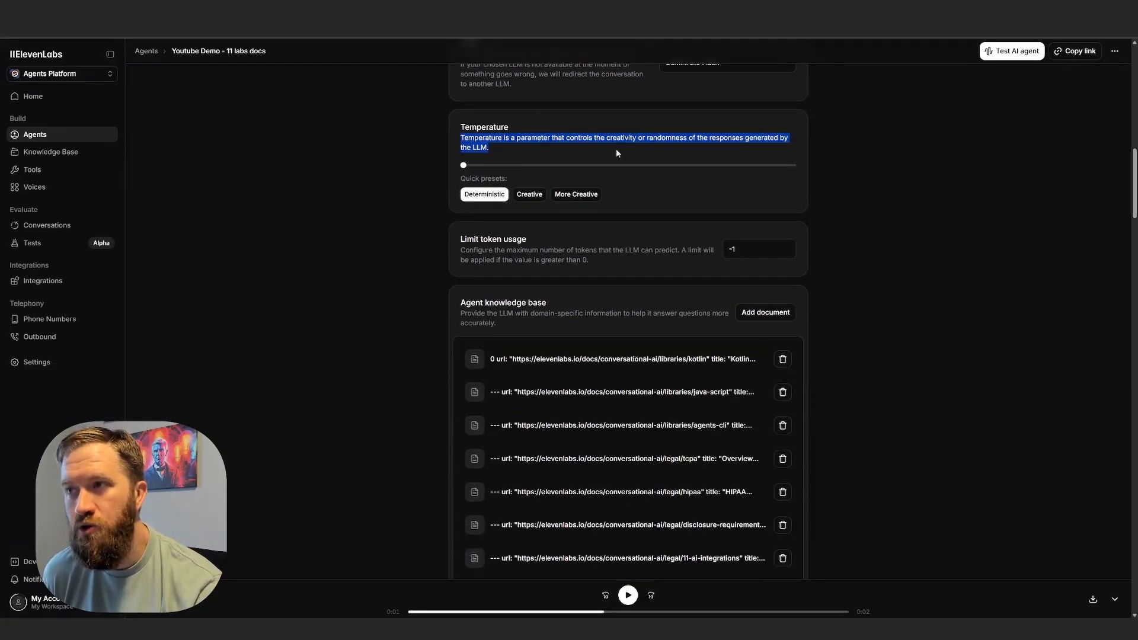
left_click(617, 141)
left_click_drag(484, 147, 378, 156)
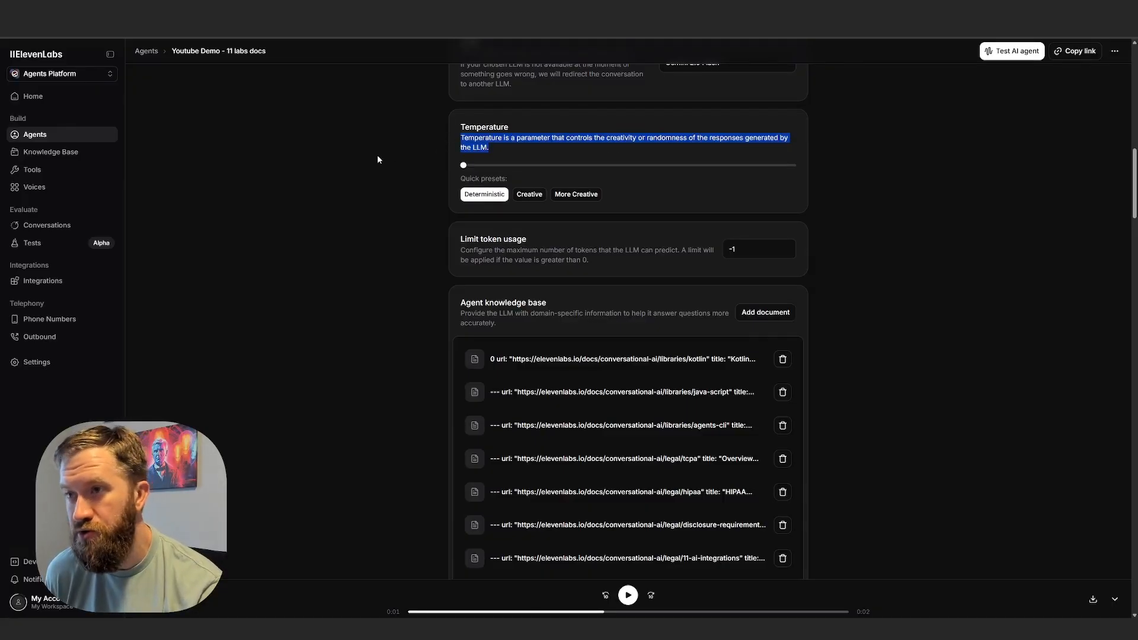
left_click(468, 177)
scroll(321, 269, "up", 1)
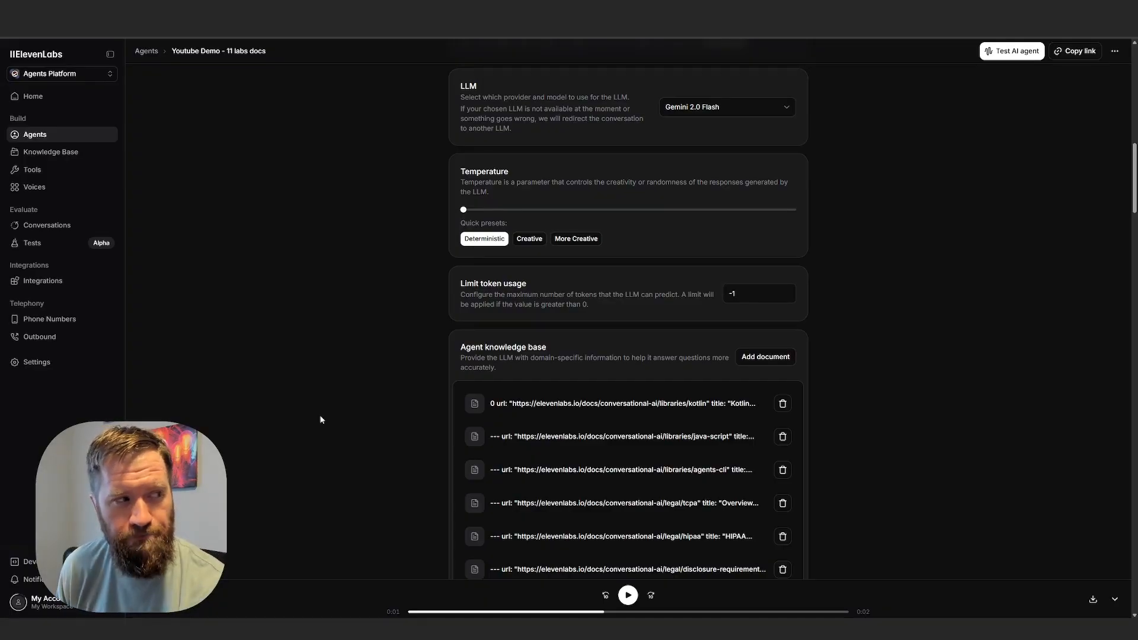
Examine the Limit token usage setting, highlighting its description and the sentence about when a limit applies.
scroll(360, 346, "down", 2)
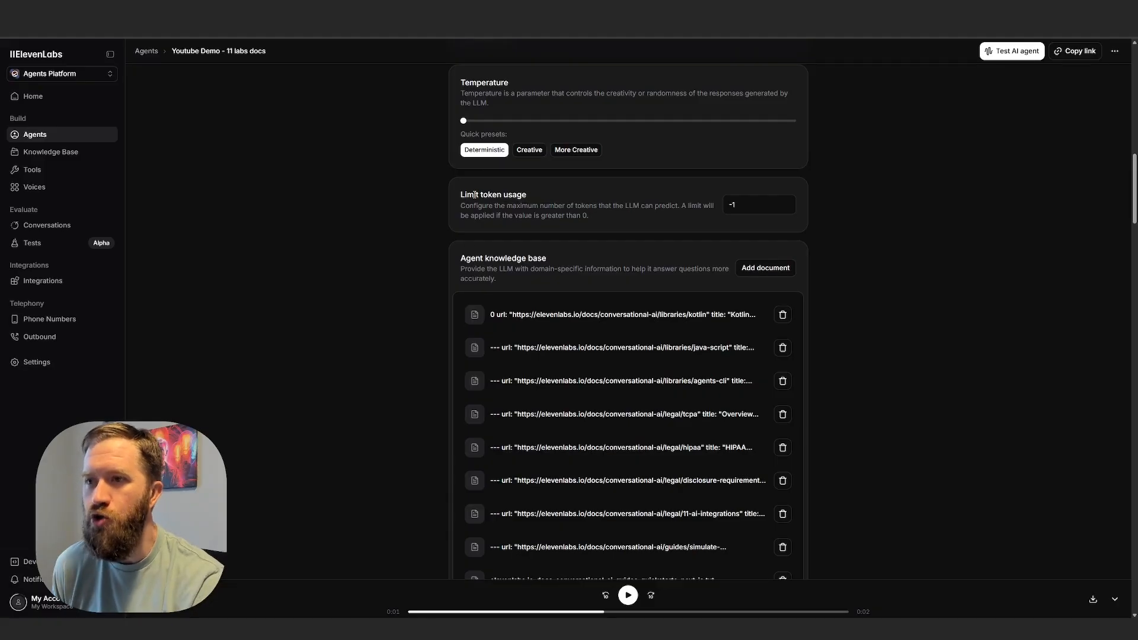
left_click_drag(465, 195, 550, 206)
left_click(710, 219)
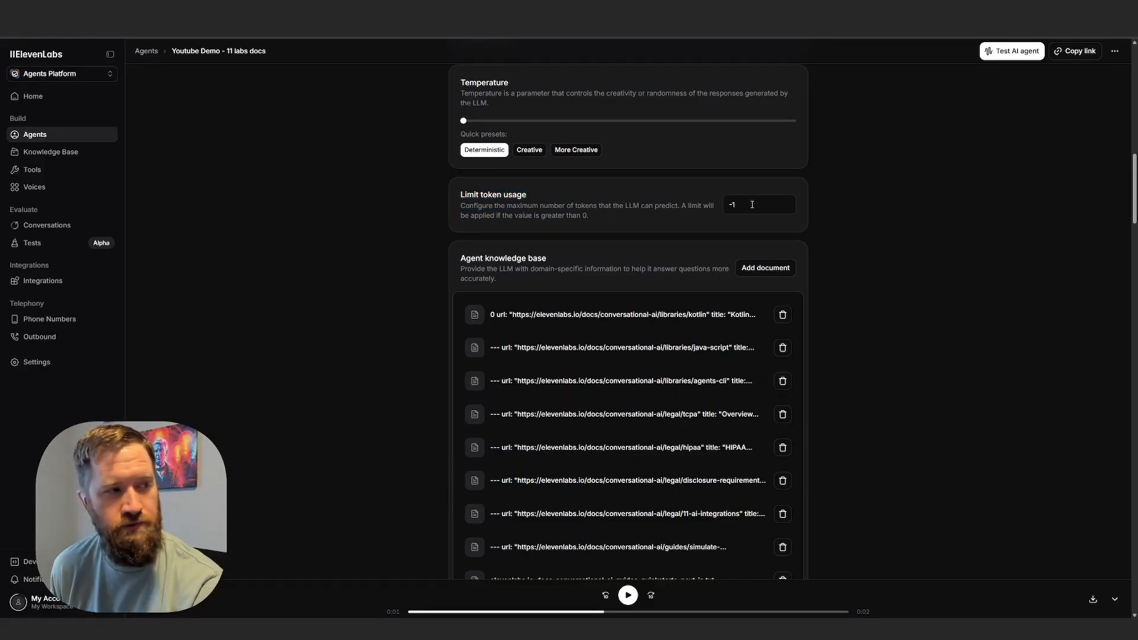
left_click_drag(583, 214, 683, 206)
left_click(613, 227)
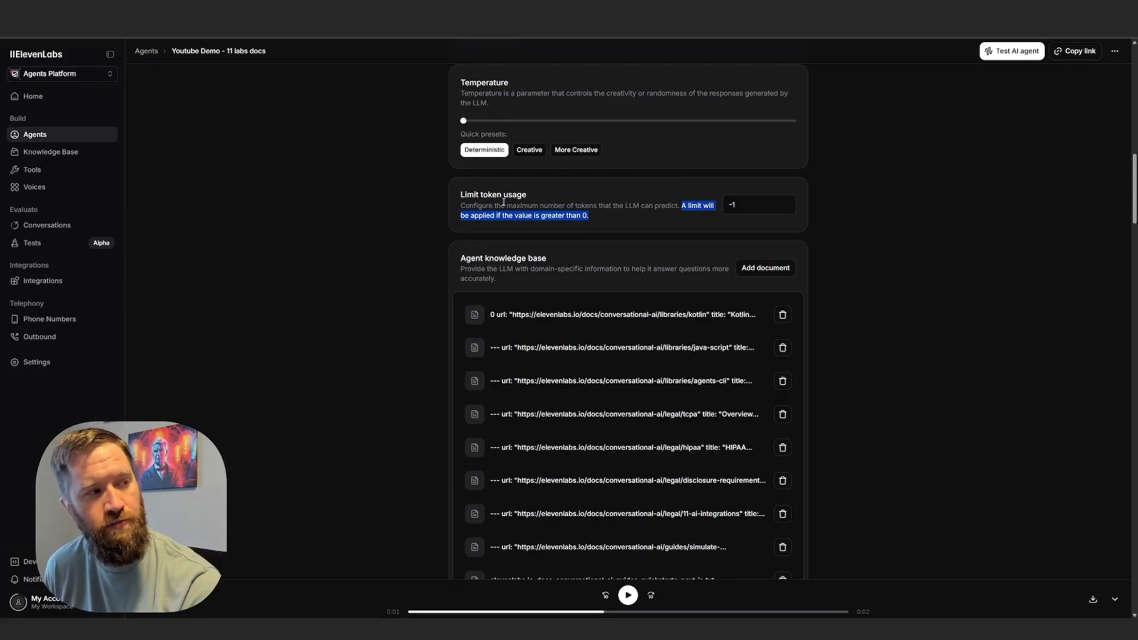
left_click_drag(457, 193, 571, 214)
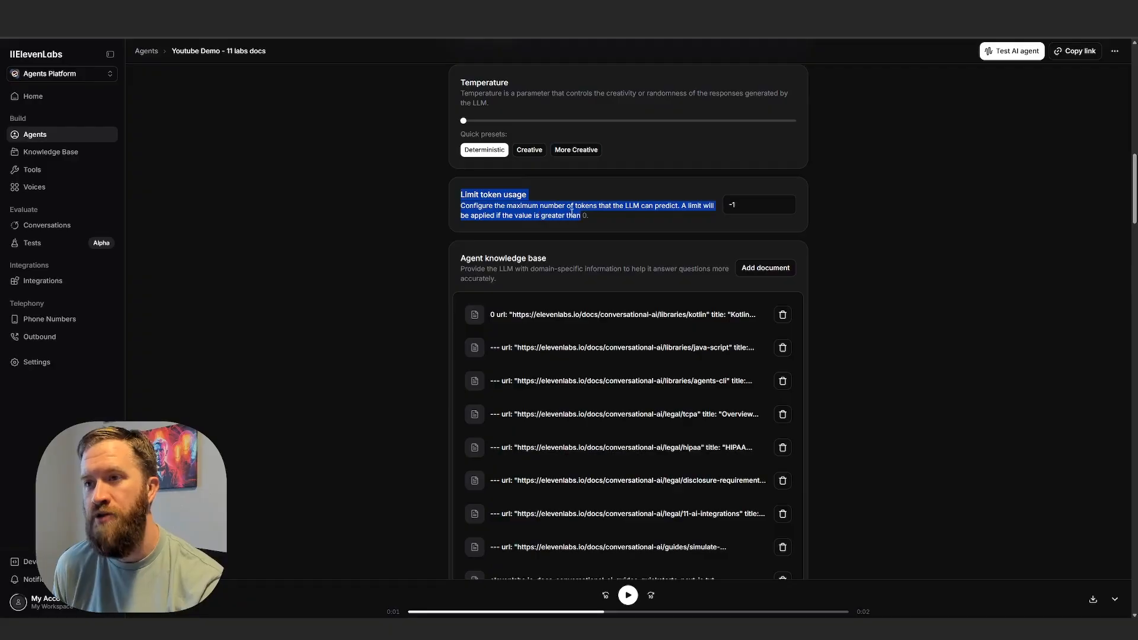
left_click(595, 218)
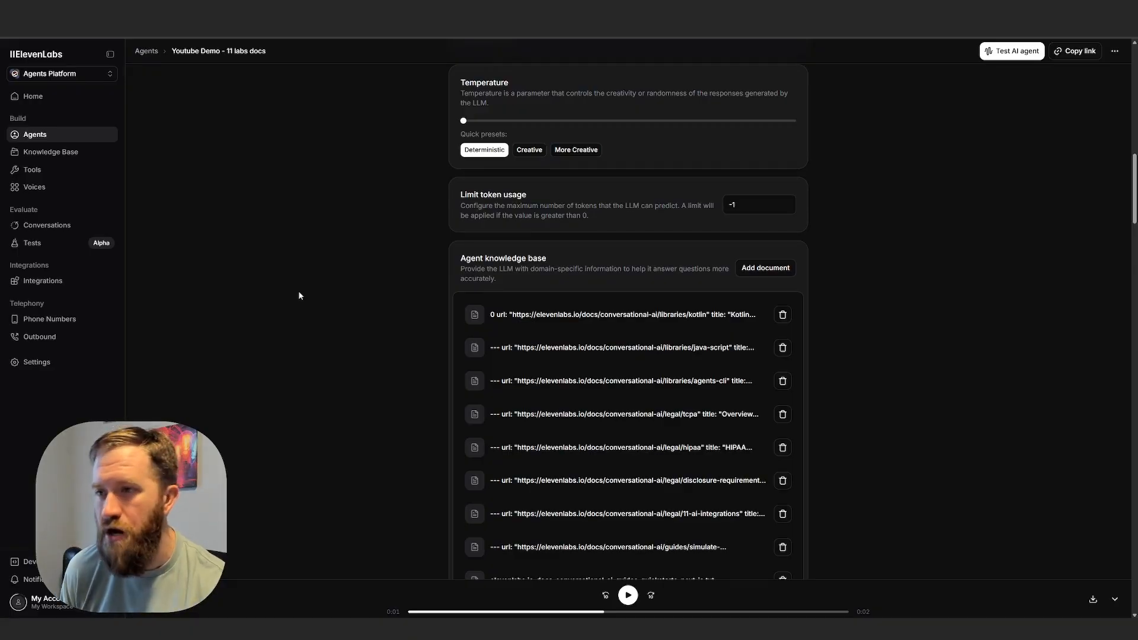
Inspect the agent knowledge base's options for adding a document by URL, files or text, and close them without adding anything.
scroll(456, 194, "down", 2)
left_click_drag(460, 170, 565, 187)
left_click(815, 189)
left_click(765, 179)
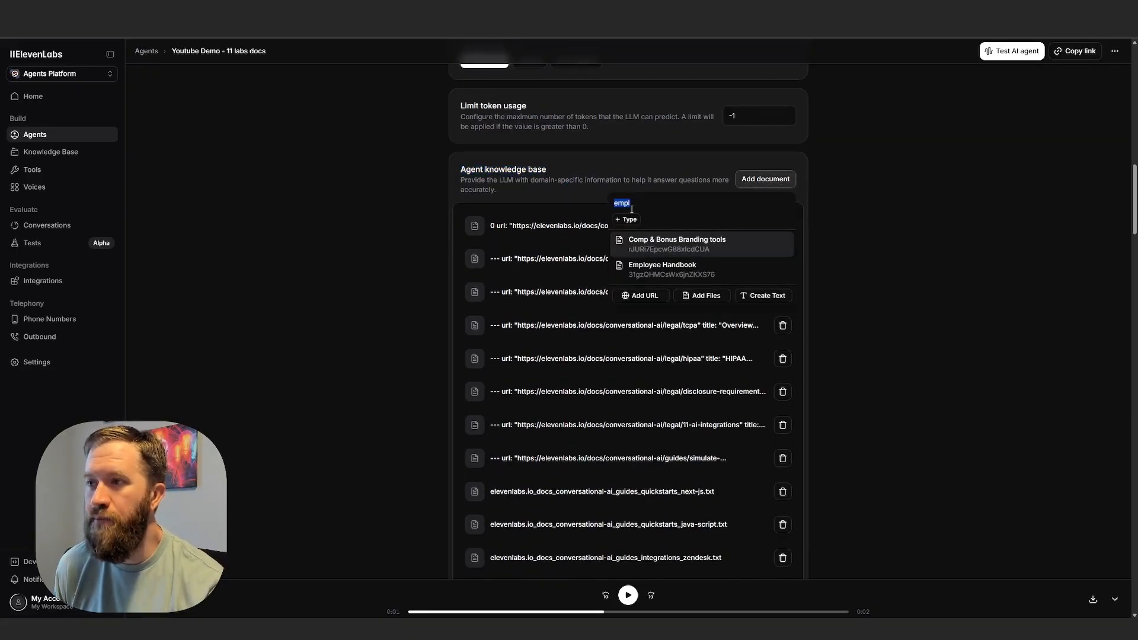
left_click(759, 178)
left_click(750, 176)
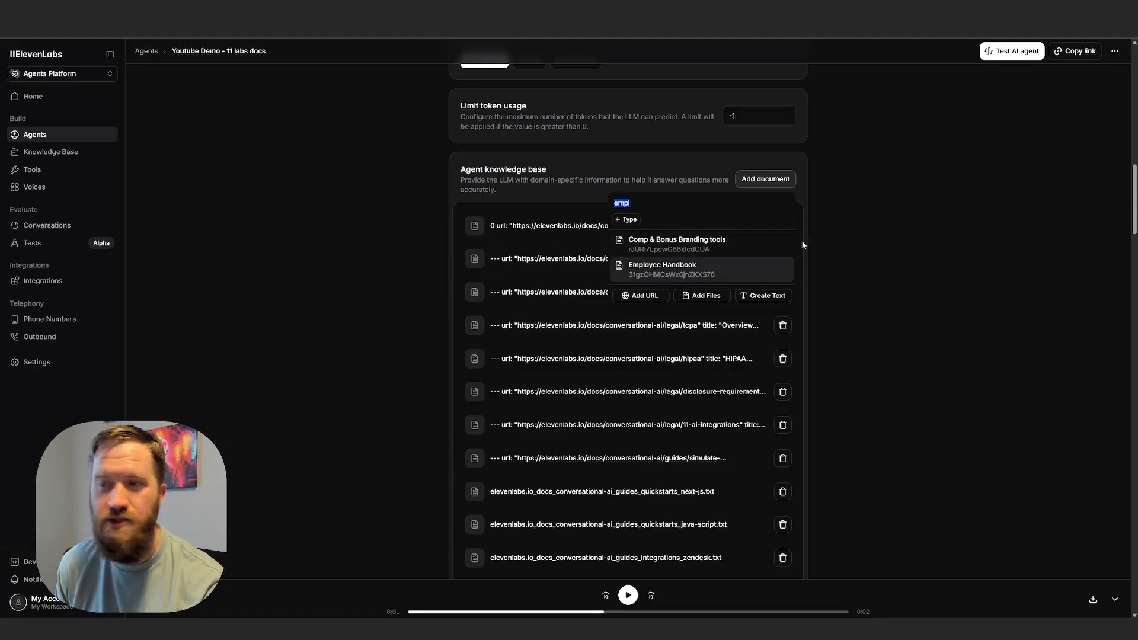
left_click(763, 179)
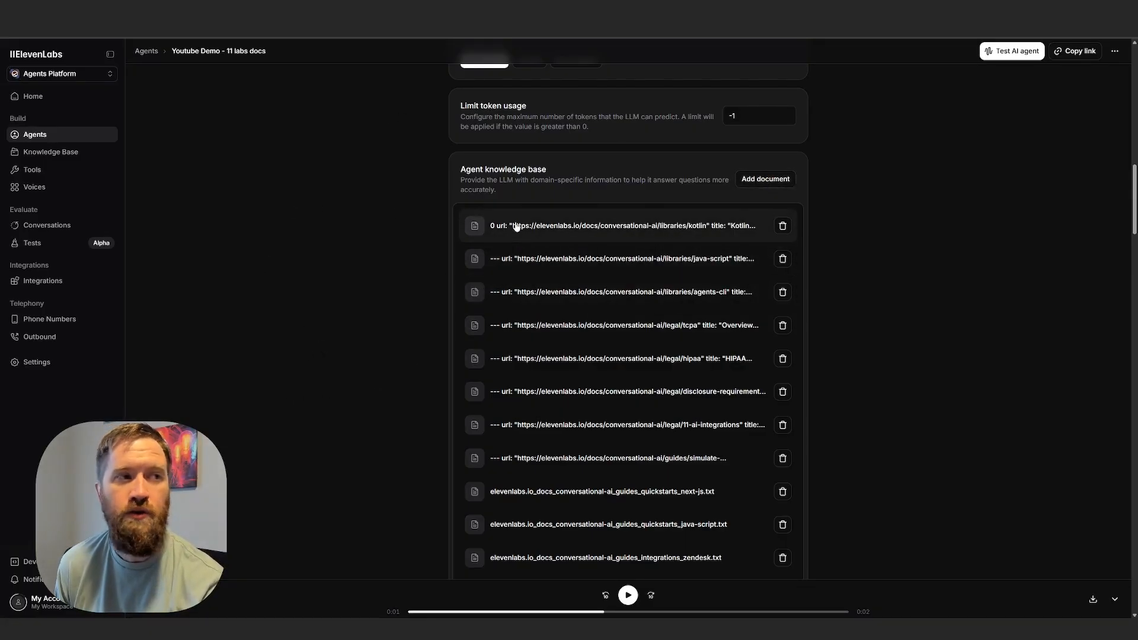
Look through the documents attached to the agent knowledge base, down to the Use RAG setting and the Tools section.
scroll(615, 322, "down", 3)
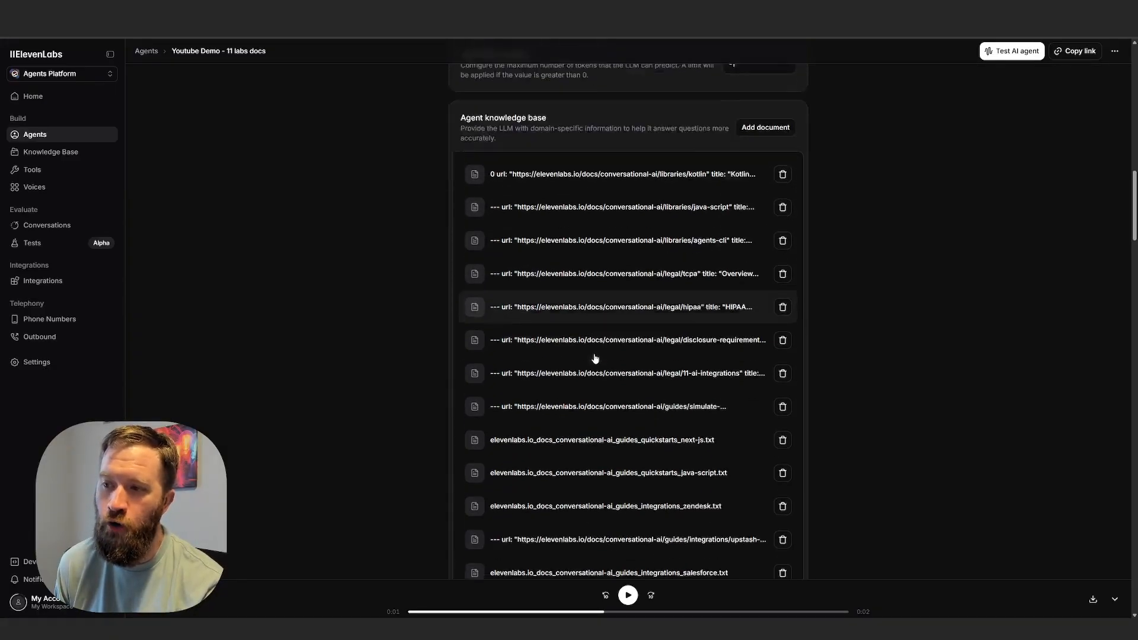
scroll(615, 283, "down", 2)
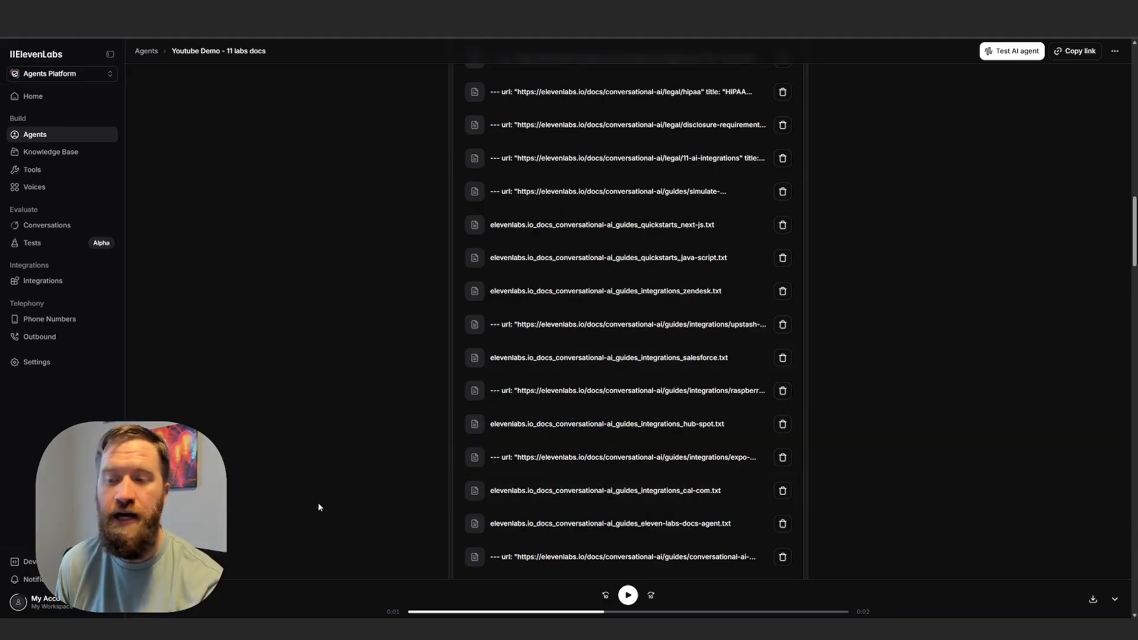
scroll(327, 440, "down", 4)
scroll(331, 441, "down", 20)
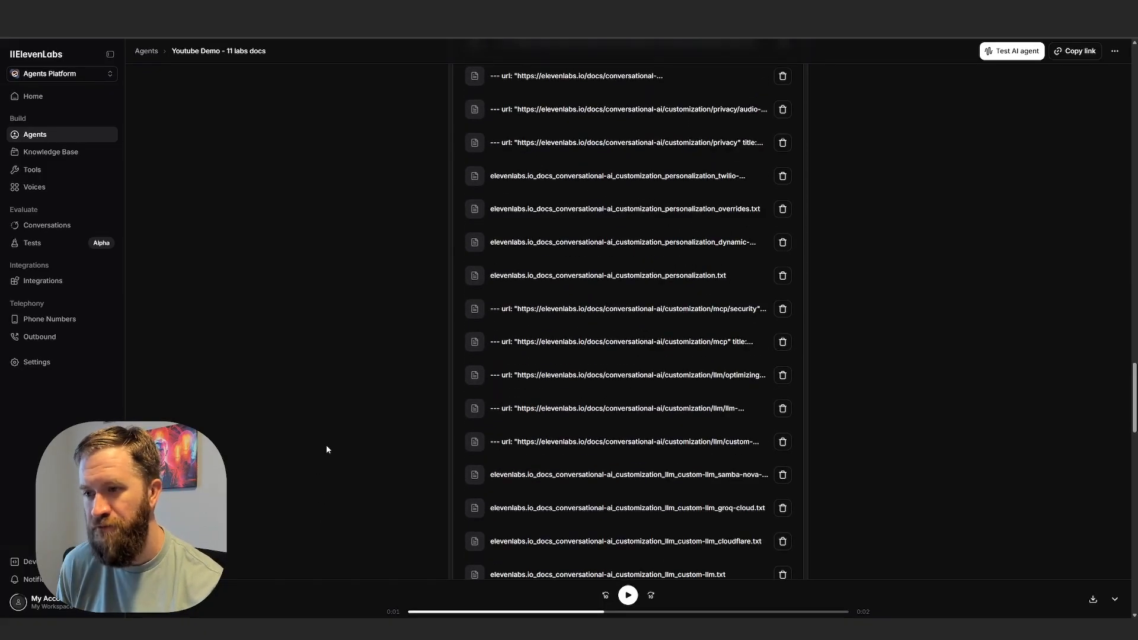
scroll(330, 441, "up", 3)
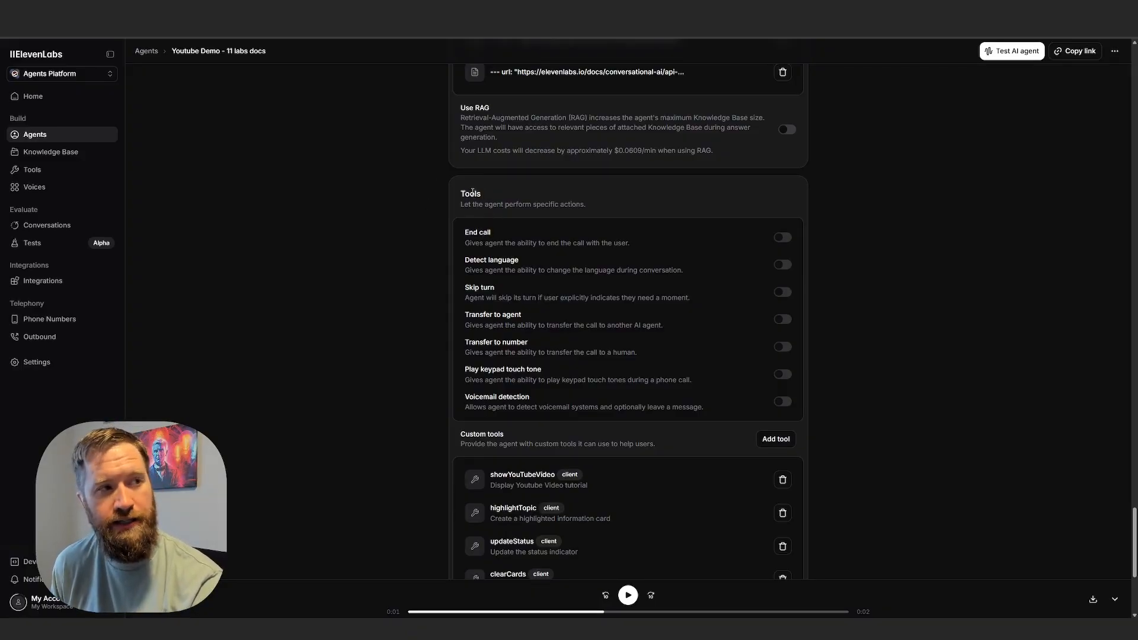
Highlight the built-in agent tools, inspect the Transfer to number configuration with its Human Transfer Rules, and close it without saving.
left_click_drag(463, 194, 599, 378)
left_click(550, 346)
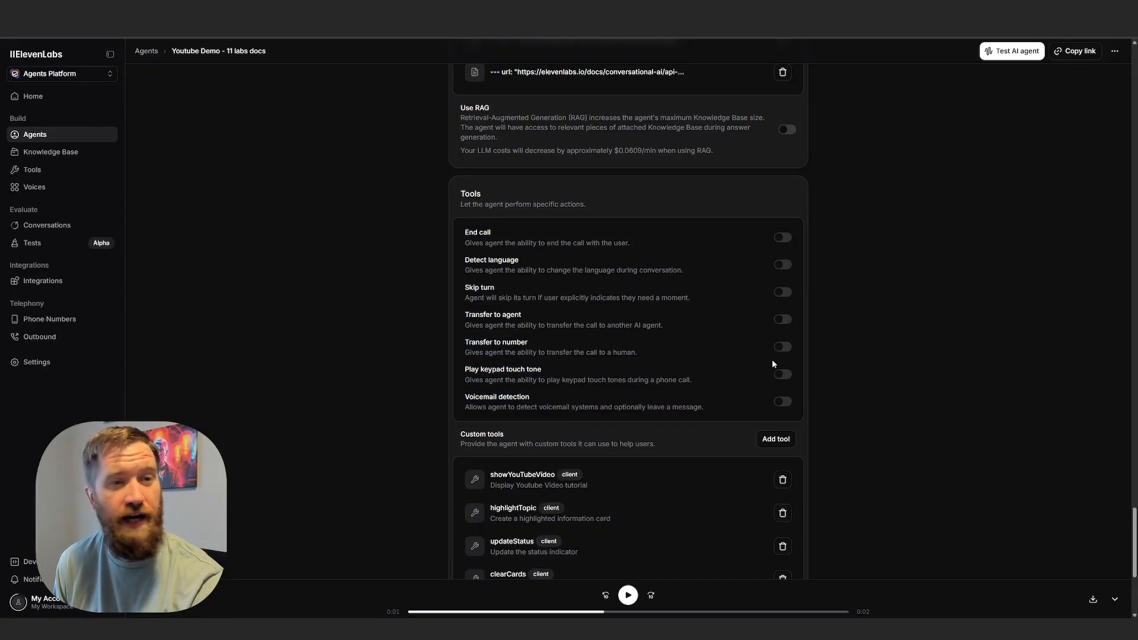
left_click(782, 347)
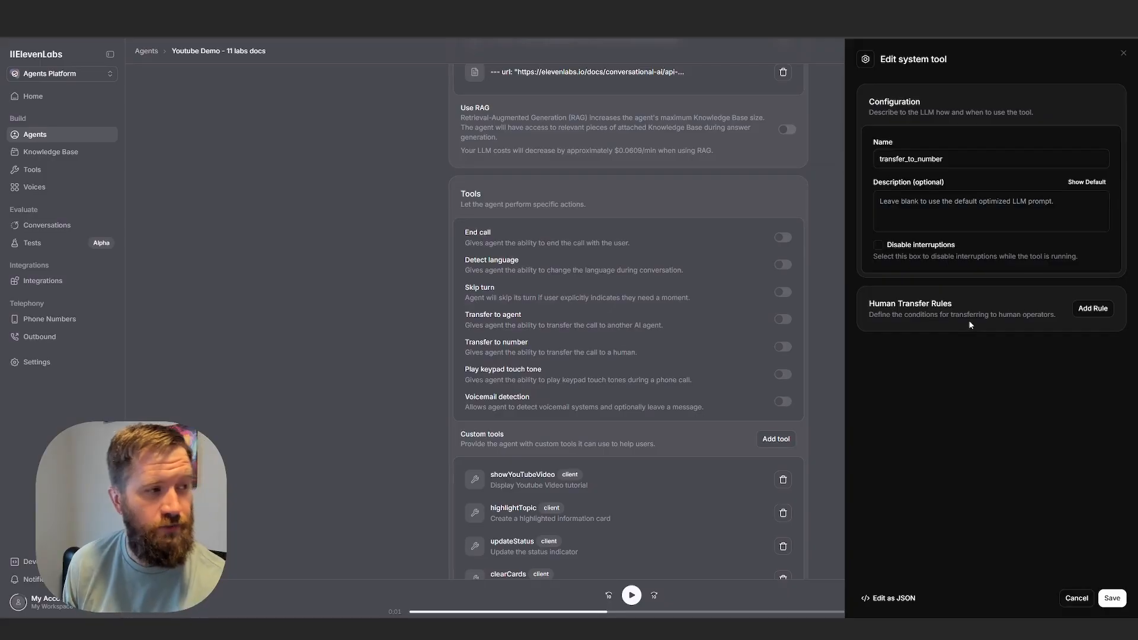
left_click(1124, 54)
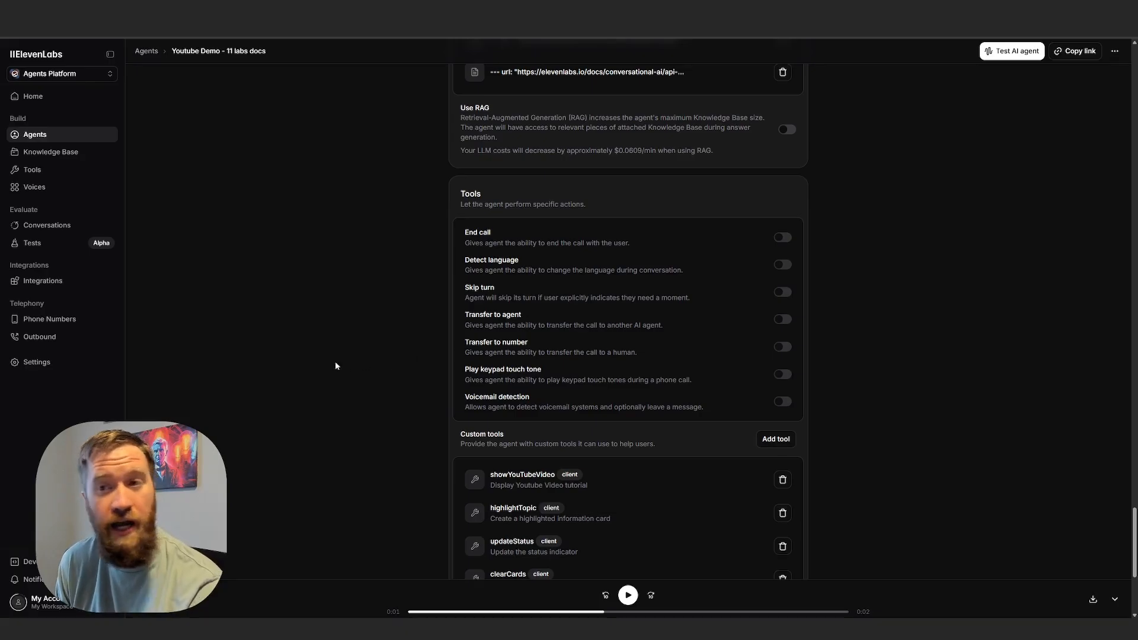
Review the agent's custom tools by highlighting their list, and open the choices for adding another custom tool.
scroll(422, 335, "down", 3)
scroll(421, 338, "up", 1)
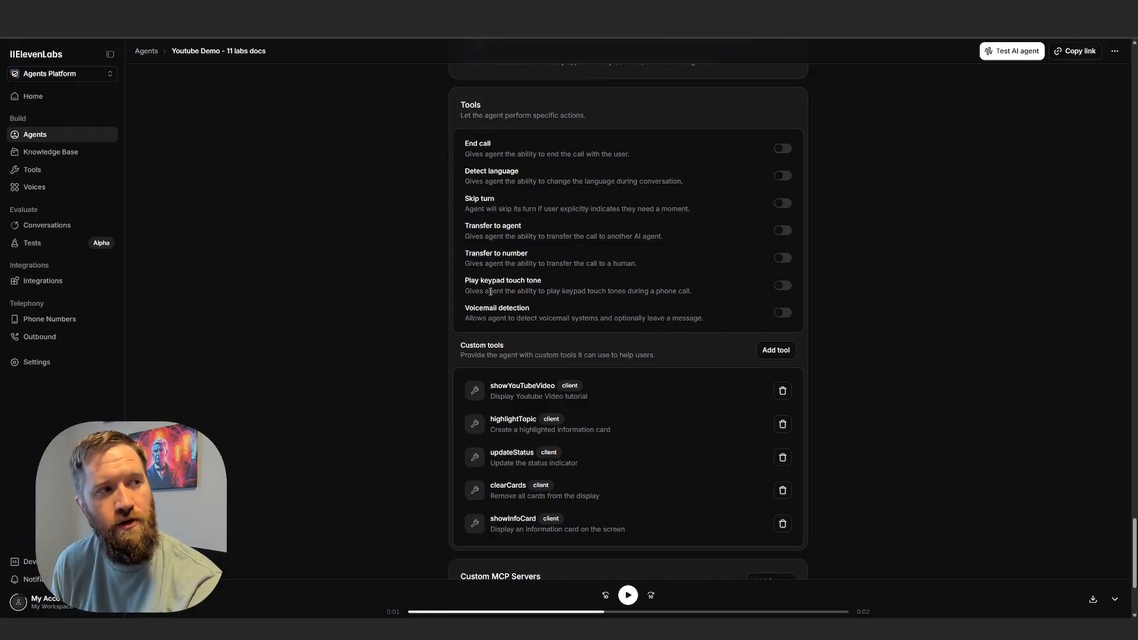
scroll(412, 294, "down", 3)
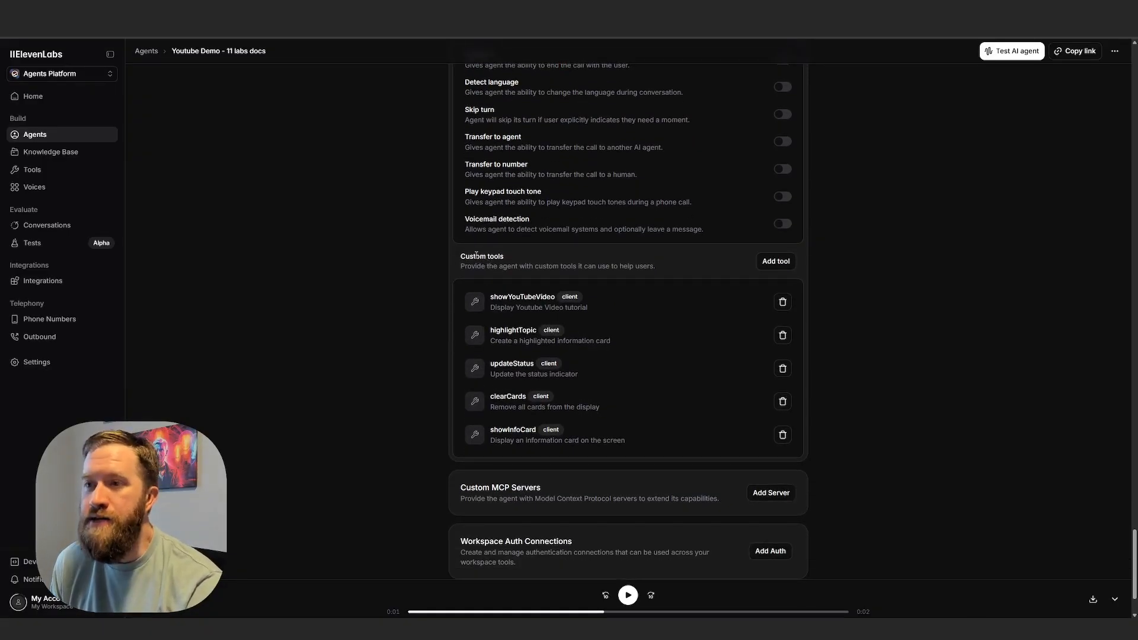
left_click_drag(460, 256, 609, 444)
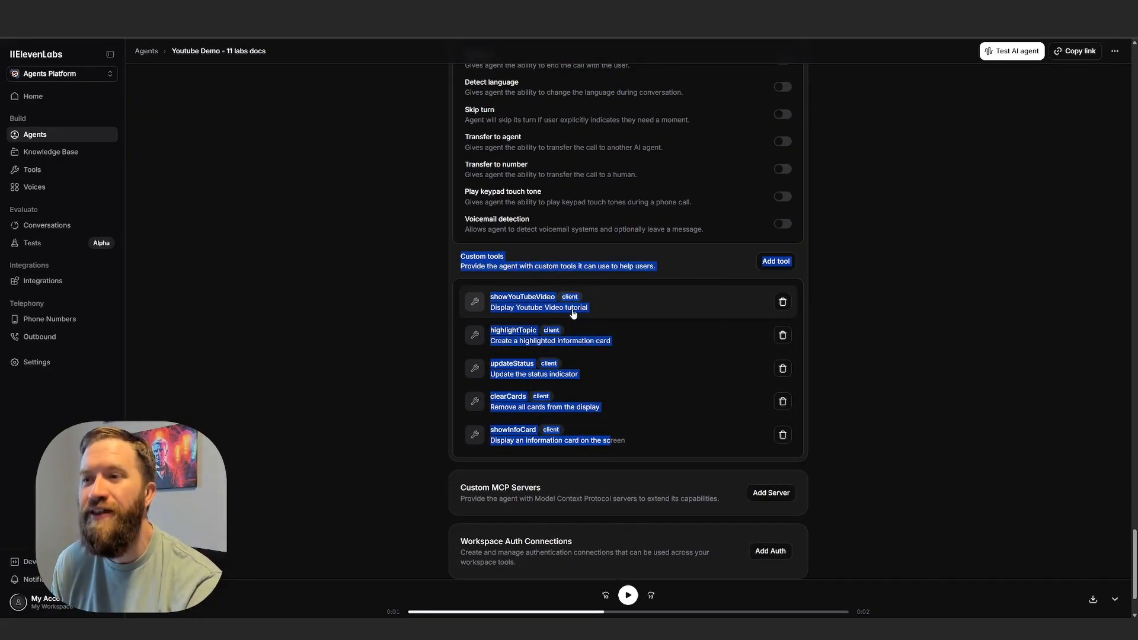
left_click(449, 267)
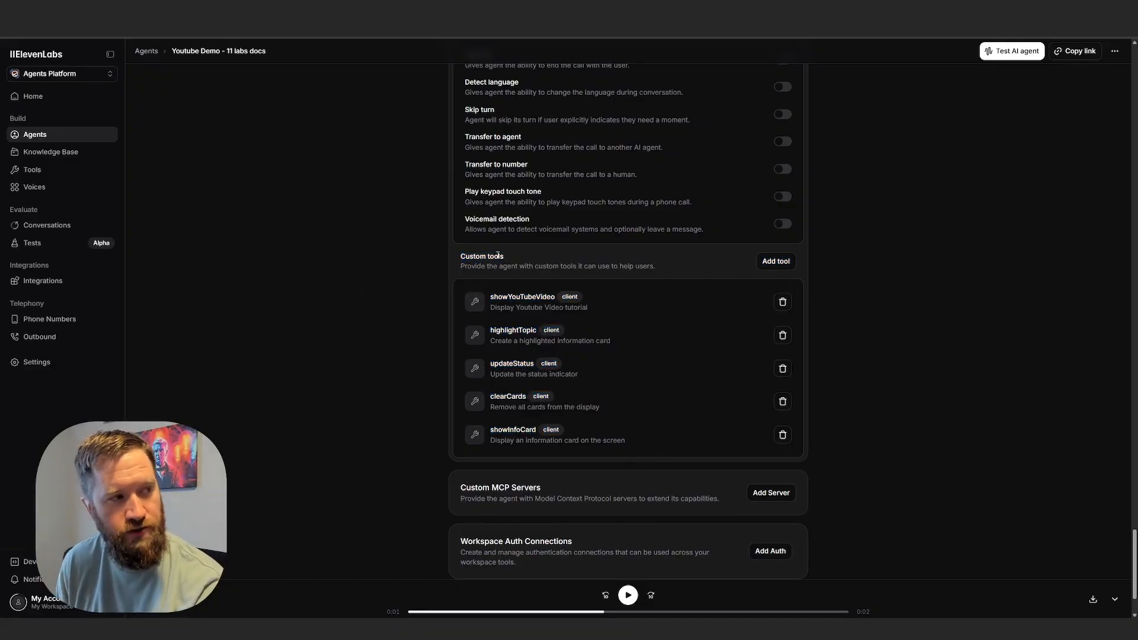
left_click(776, 262)
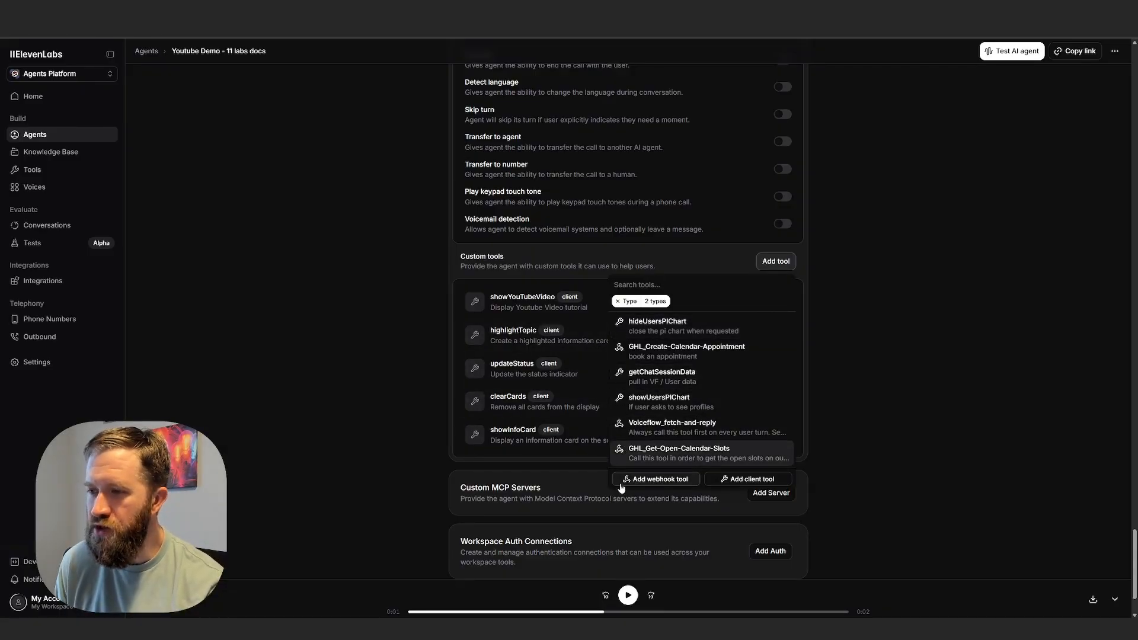
Inspect the configuration forms for adding a webhook tool and a client tool with a parameter, closing both without saving.
left_click(649, 482)
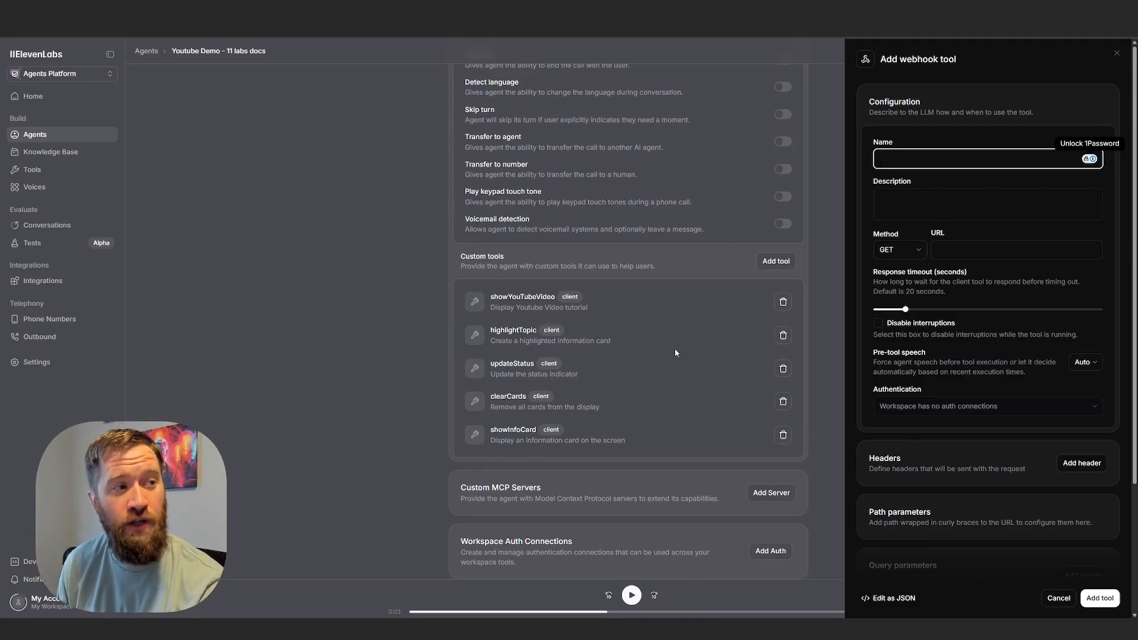
left_click(397, 452)
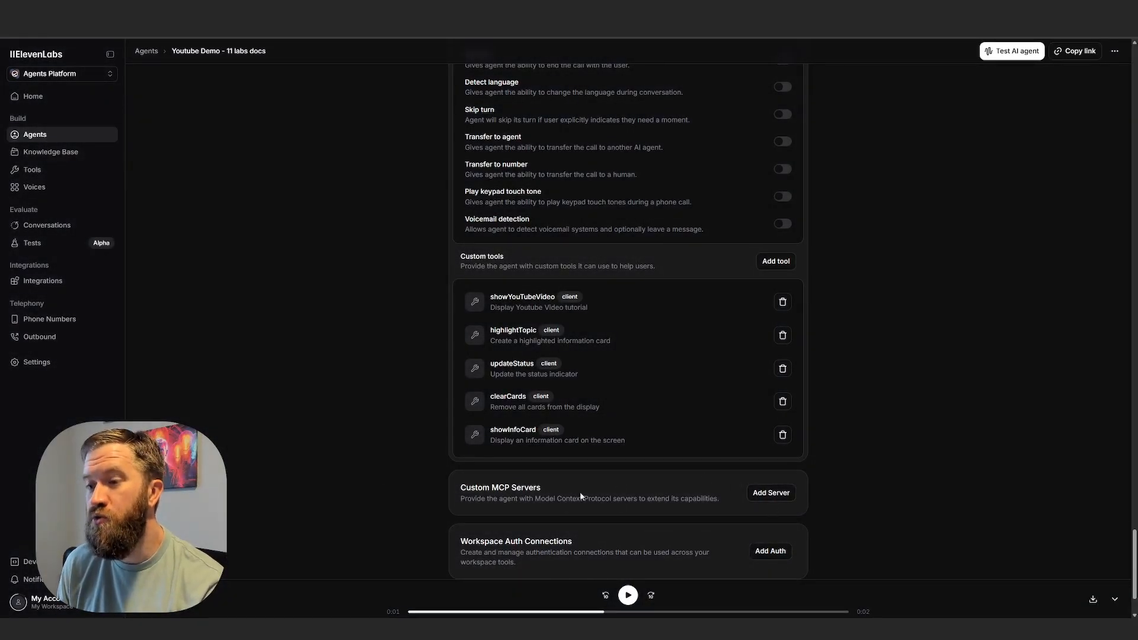
left_click(776, 261)
left_click(760, 483)
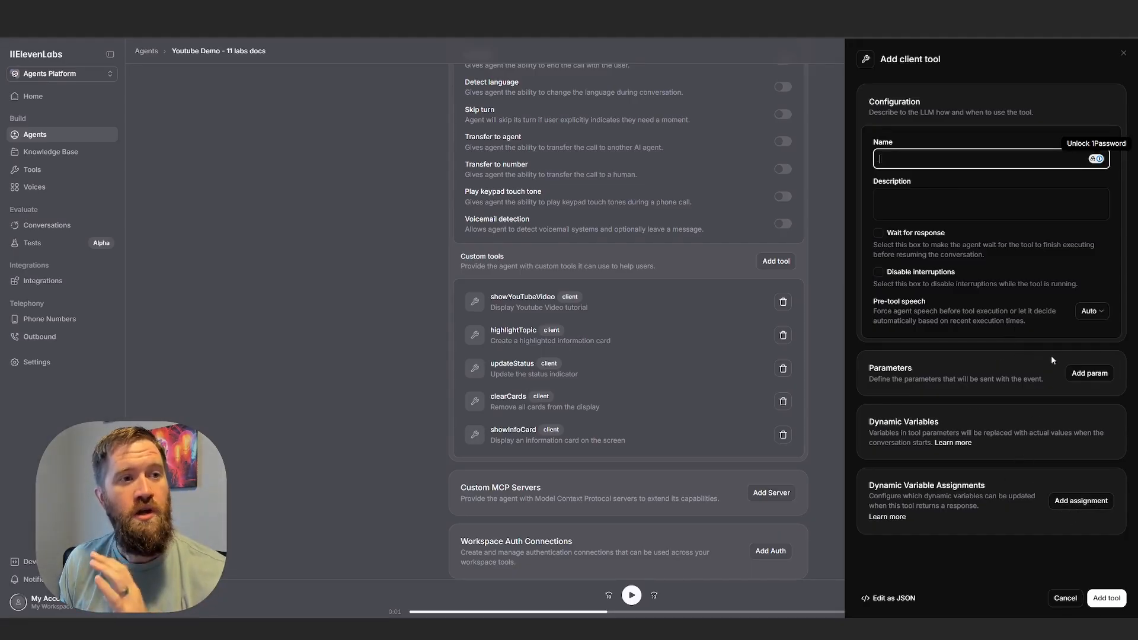
left_click(1091, 374)
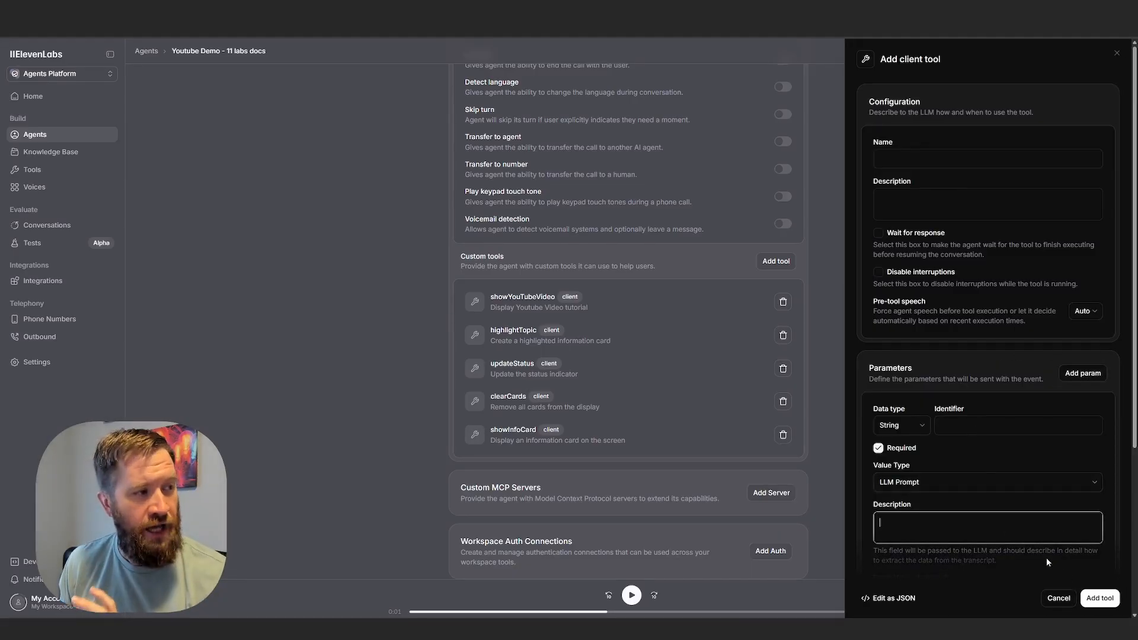
left_click(1057, 598)
Highlight the Custom MCP Servers heading and description below the custom tools, and clear the highlight.
scroll(622, 424, "down", 2)
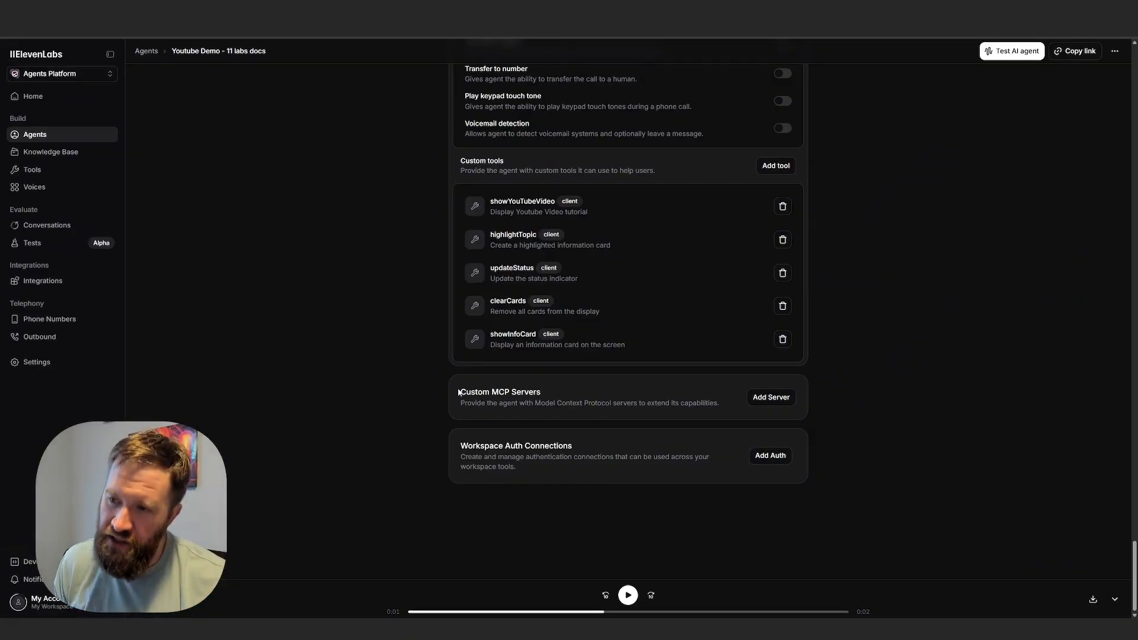
left_click_drag(458, 391, 432, 379)
left_click(719, 405)
left_click(595, 415)
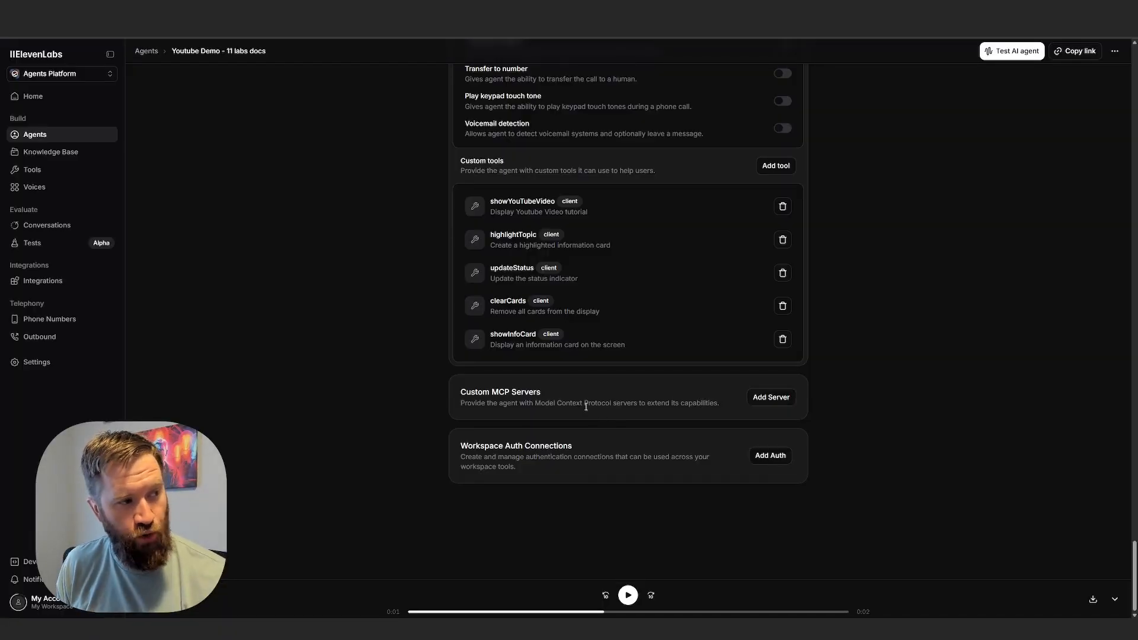
left_click_drag(457, 396, 721, 415)
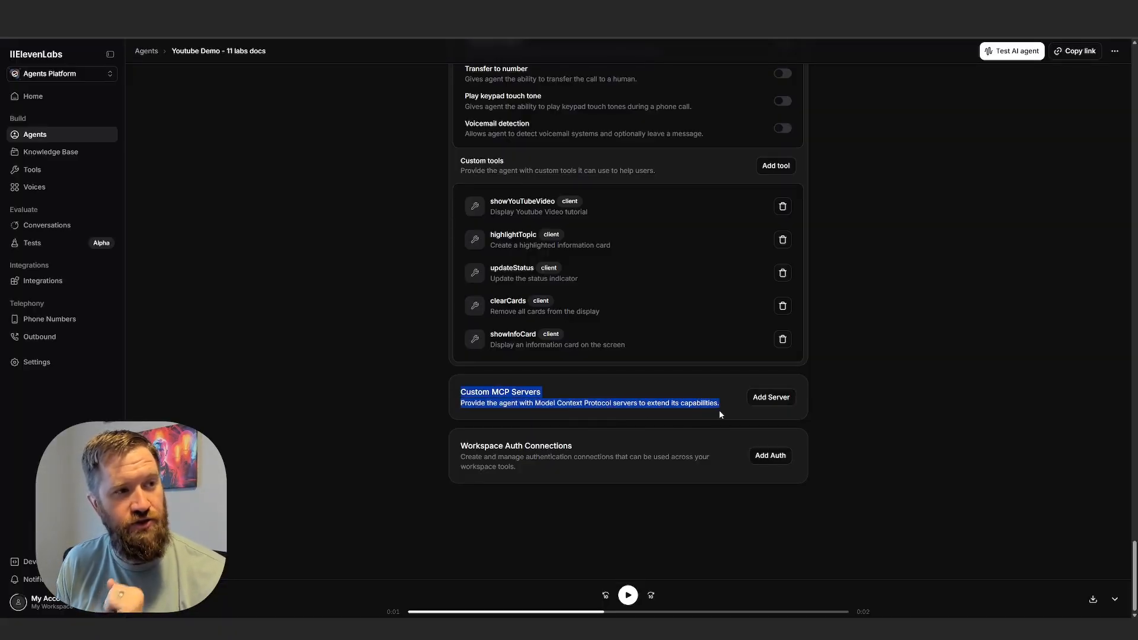
left_click(724, 413)
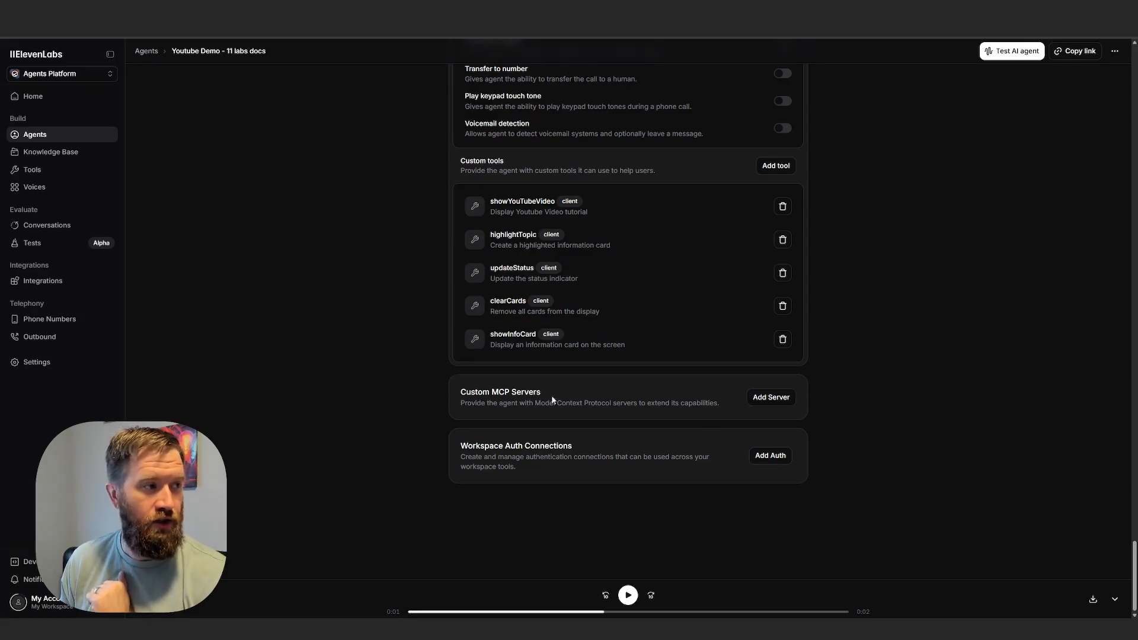
Go back to the beginning of the agent's settings and review the first message and system prompt.
scroll(871, 415, "up", 4)
scroll(877, 457, "up", 20)
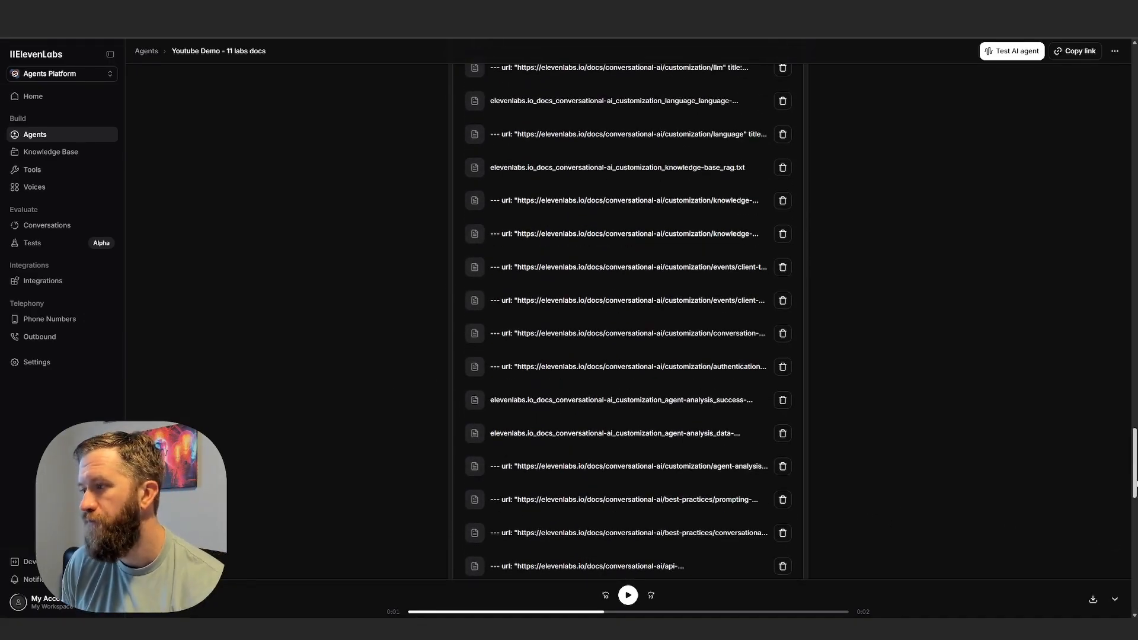
scroll(629, 320, "up", 2)
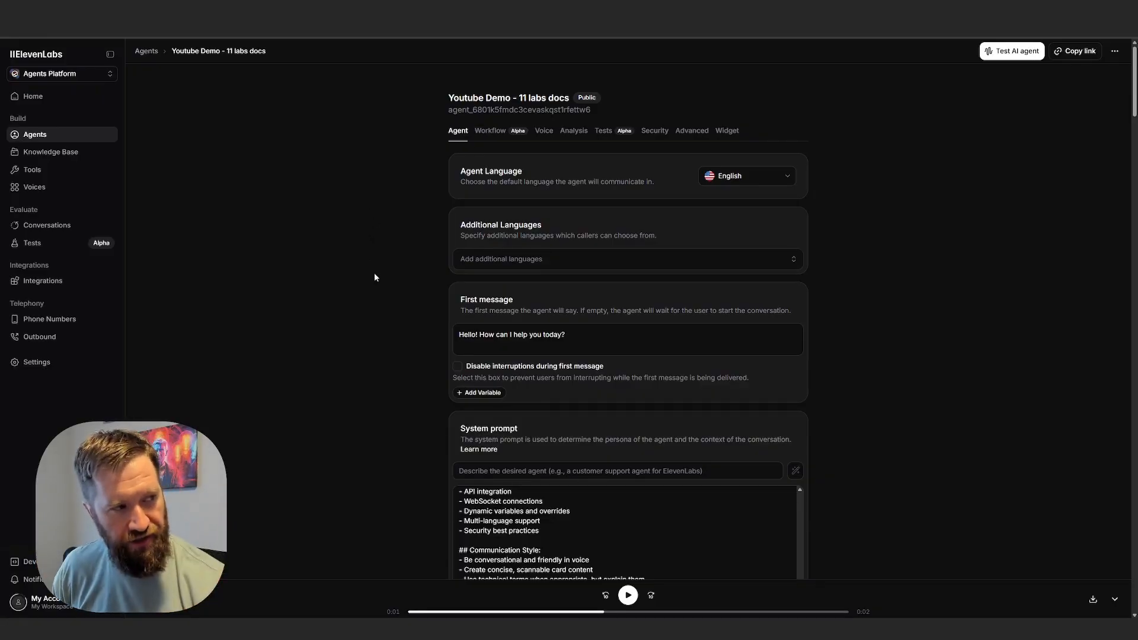
scroll(380, 276, "down", 5)
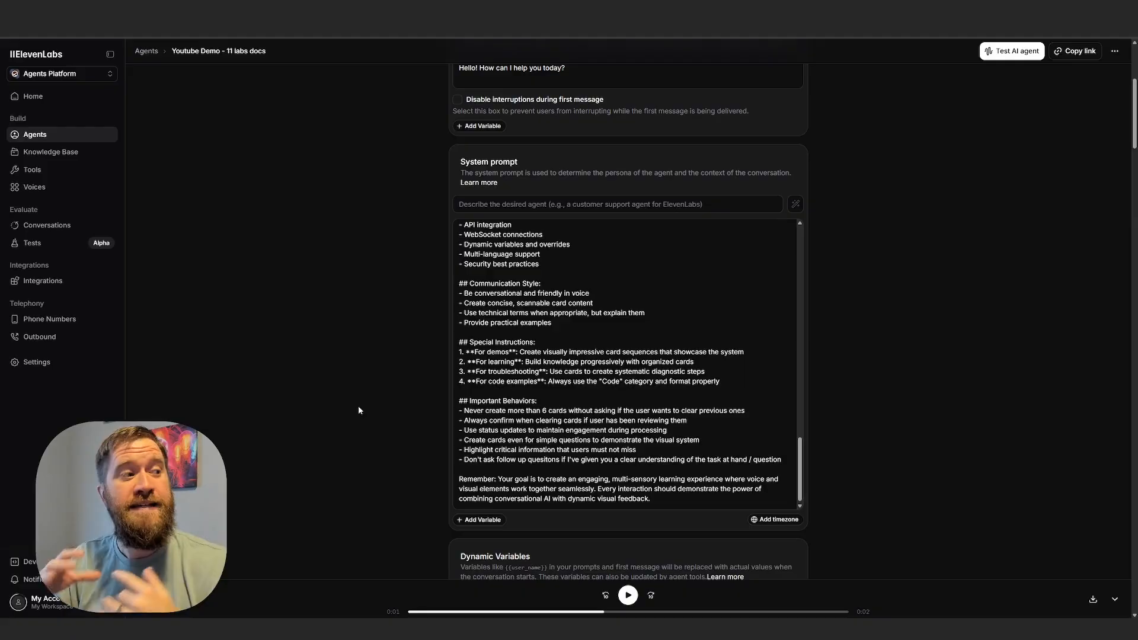
scroll(391, 355, "up", 5)
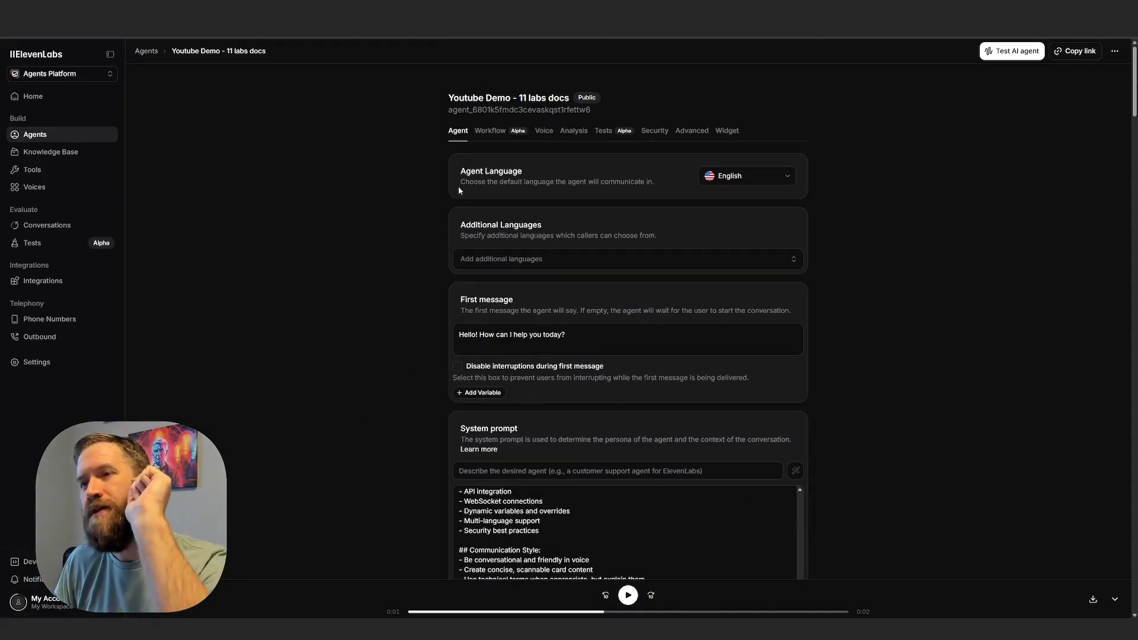
Try out the agent's workflow editor by adding a subagent at the Start node and deleting it again.
left_click(484, 132)
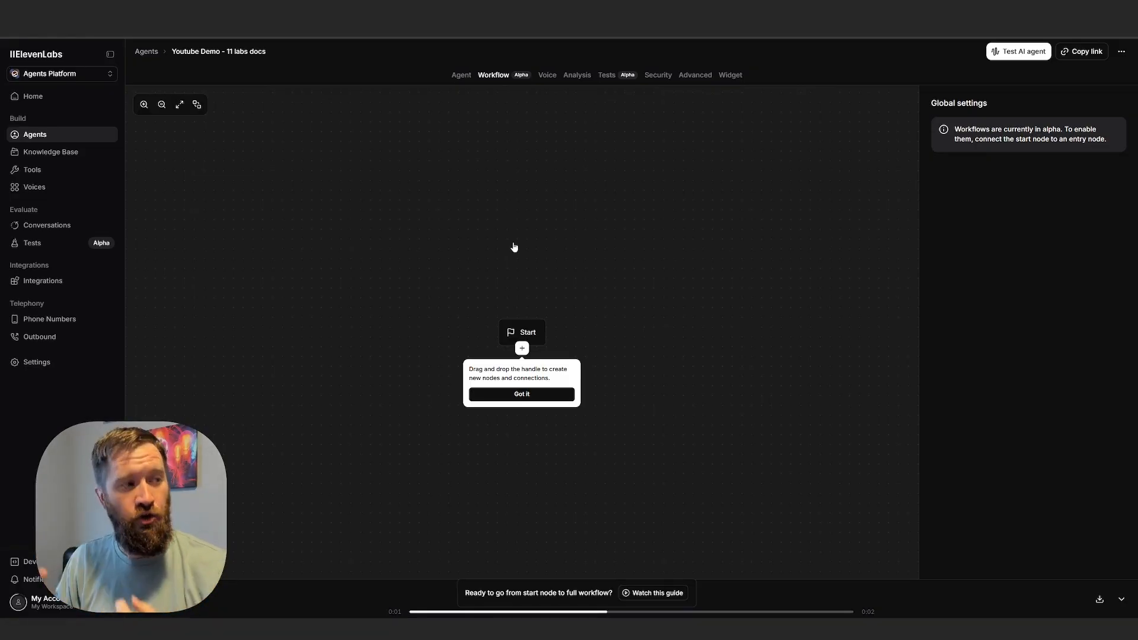
left_click(522, 348)
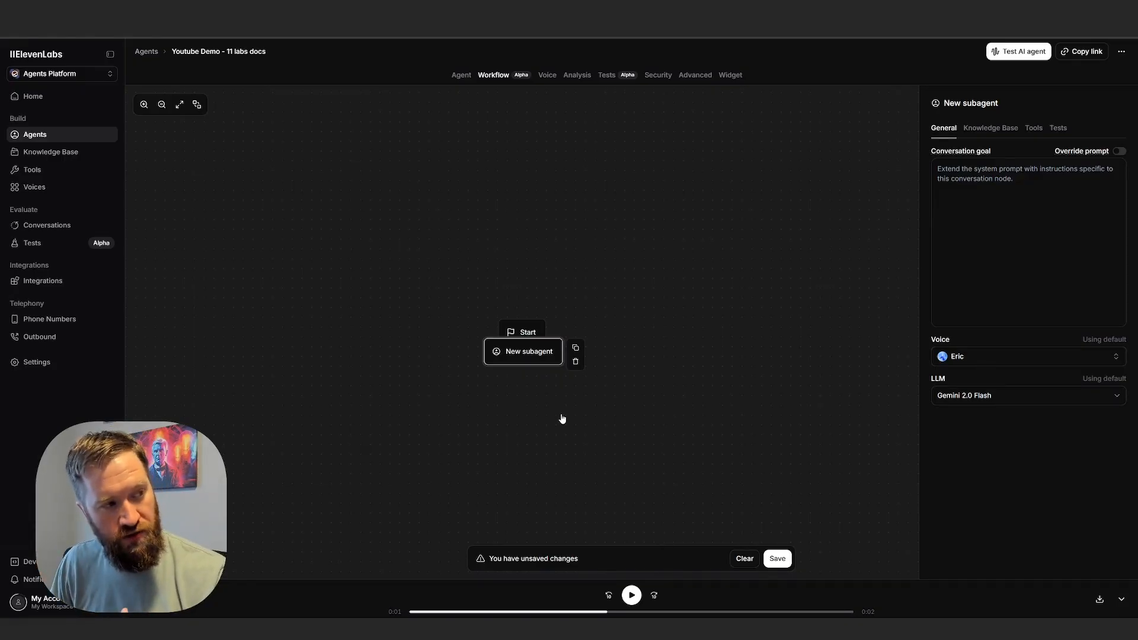
left_click(576, 363)
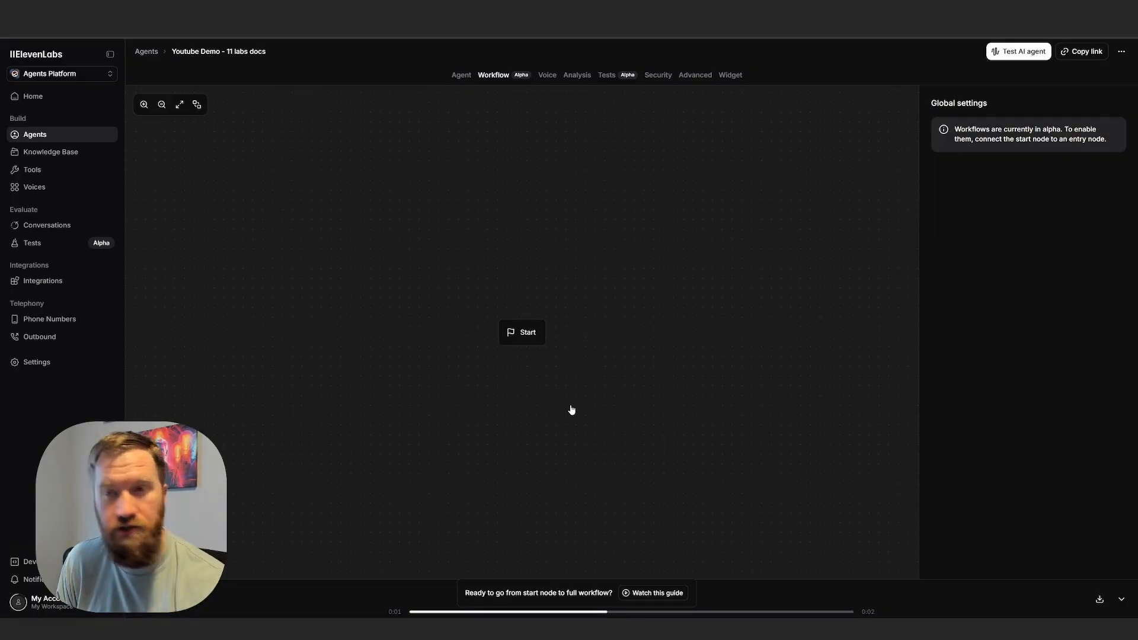
Look at the agent's voice choices, play the preview of the Eric voice, and close the list without changing the voice.
left_click(547, 76)
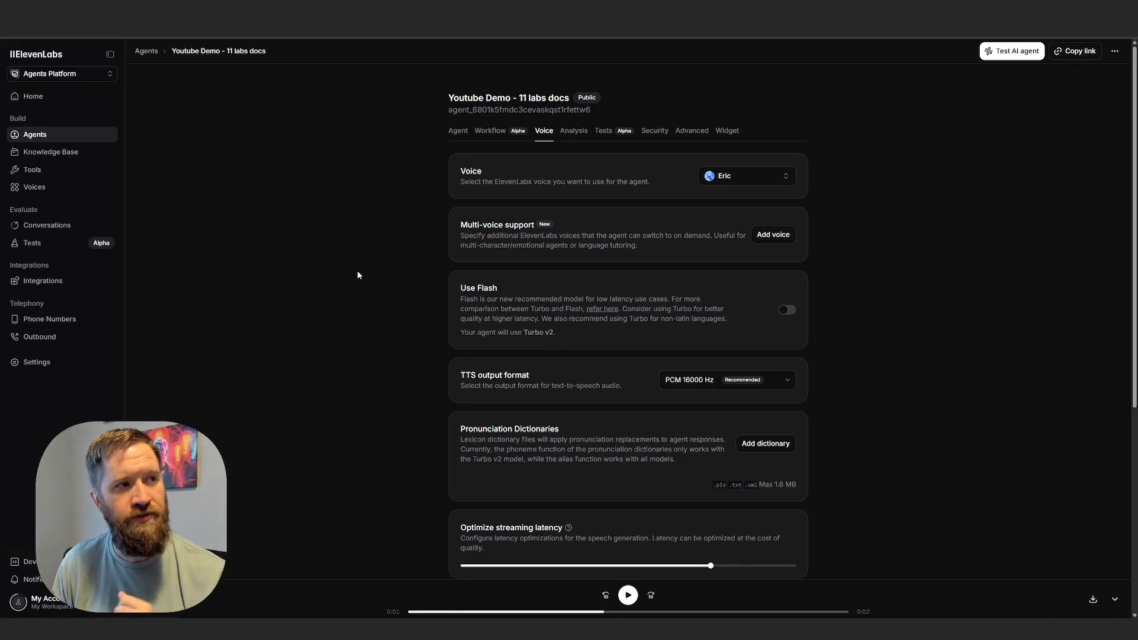
left_click(746, 182)
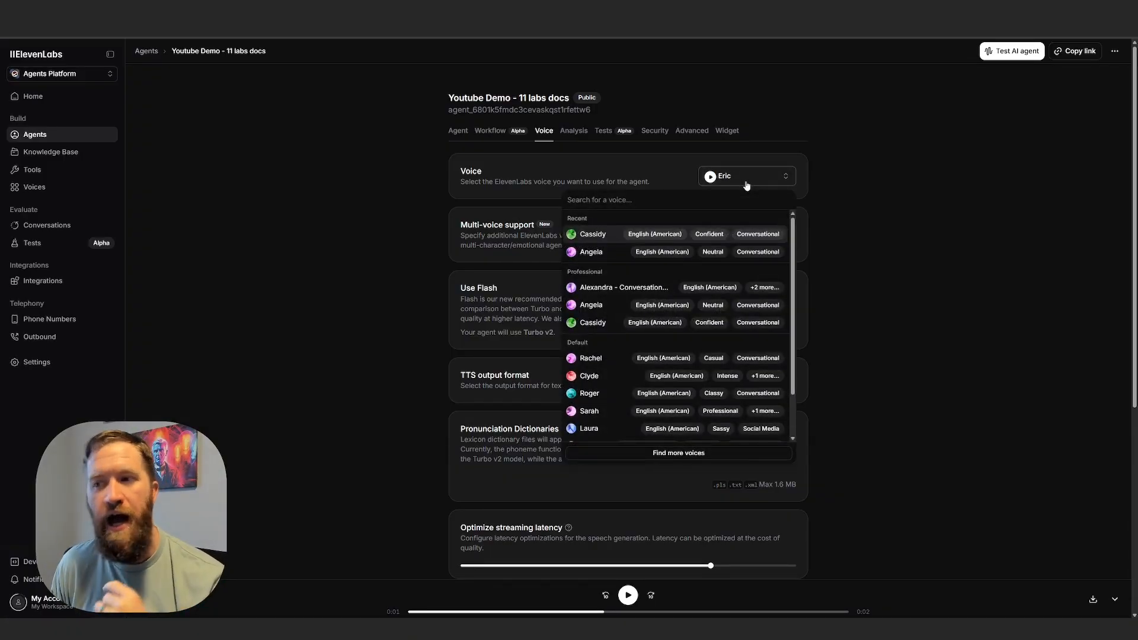
left_click(710, 177)
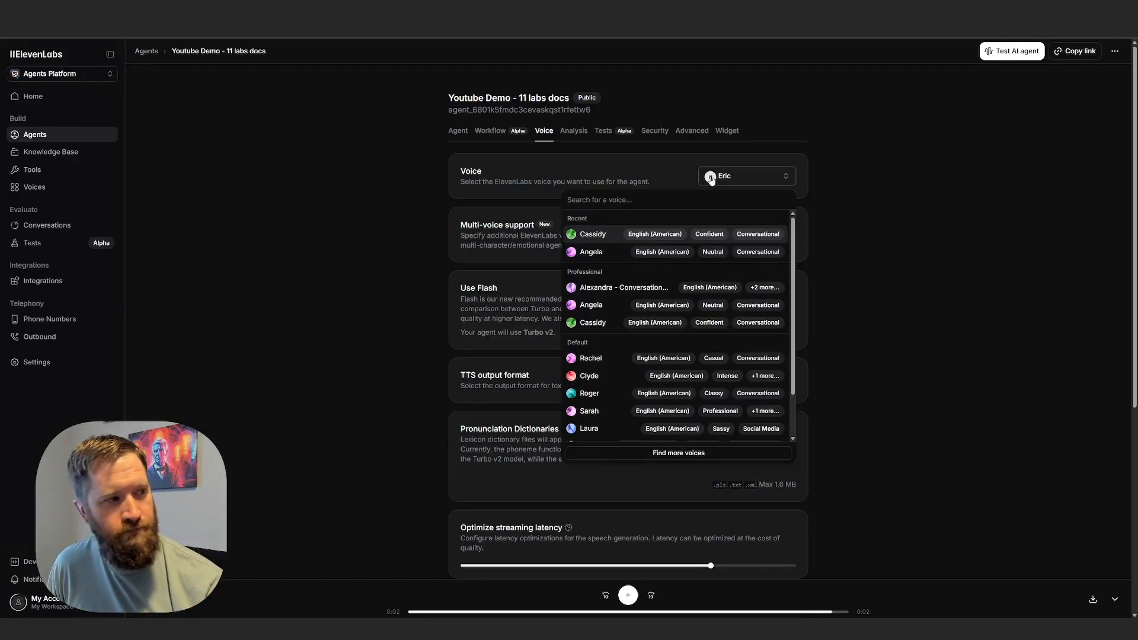
left_click(773, 184)
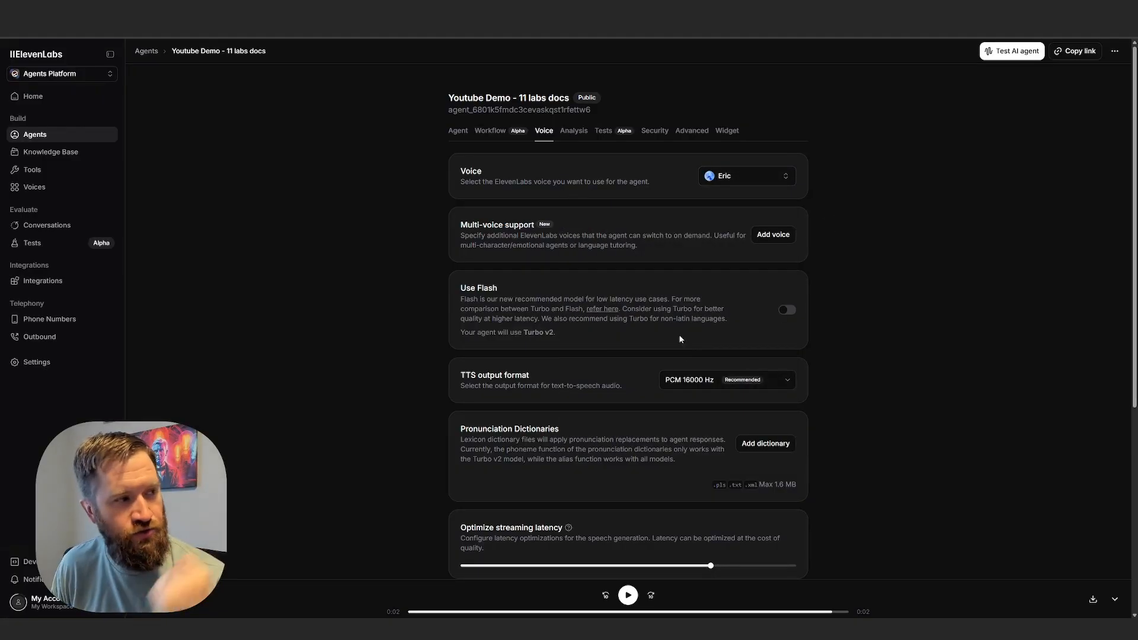
Review the remaining voice settings, from Use Flash and TTS output format down to Stability, Speed and Similarity.
scroll(538, 382, "down", 3)
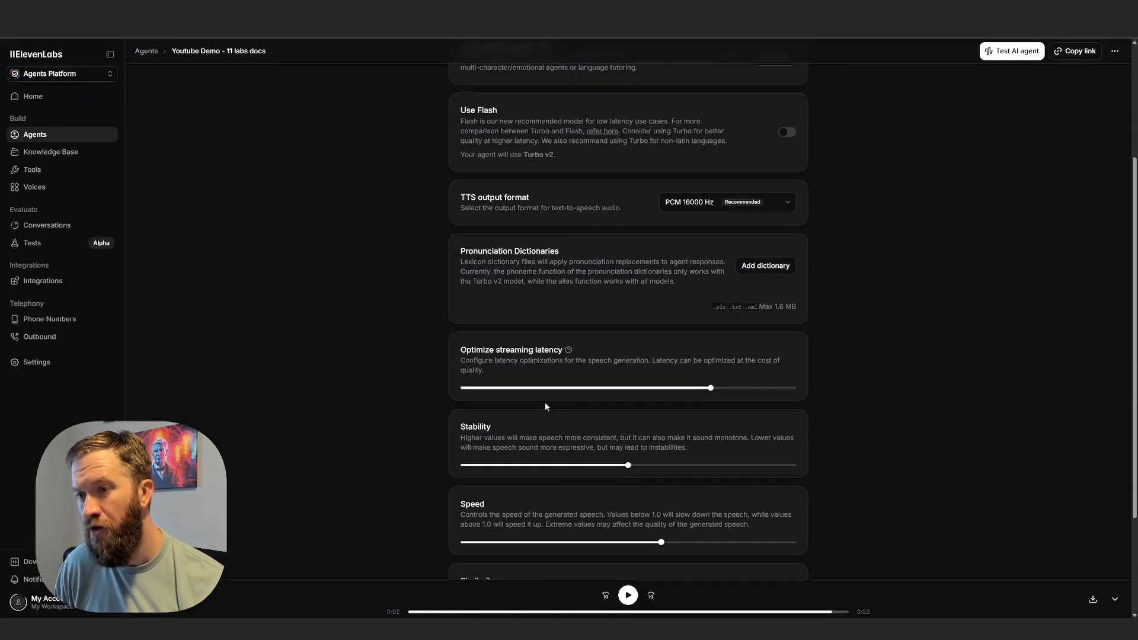
scroll(541, 435, "down", 2)
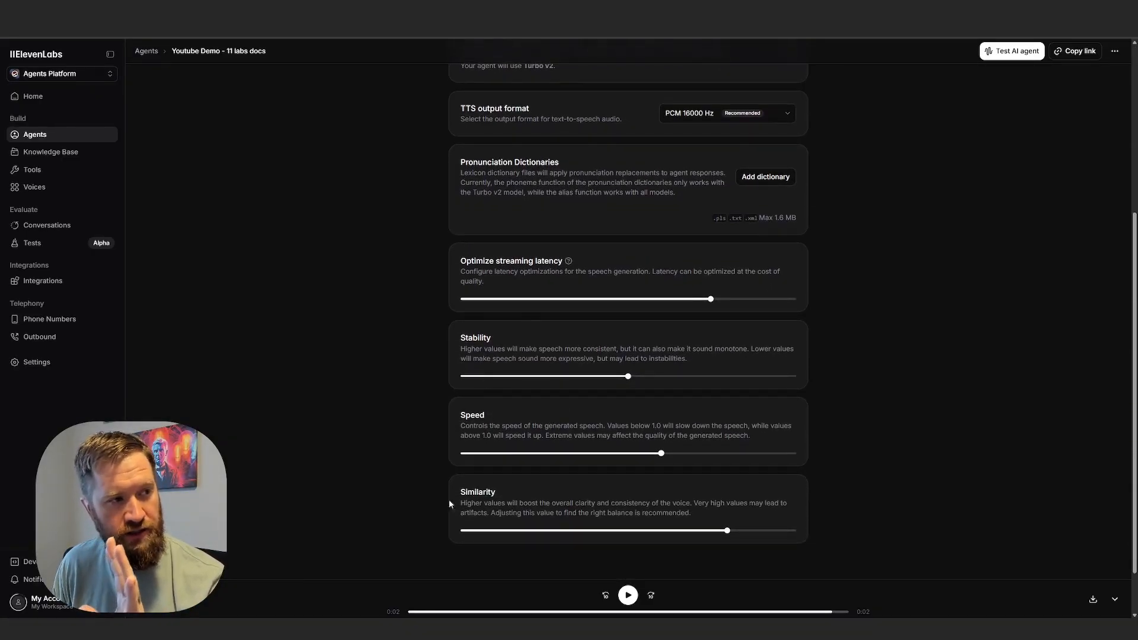
scroll(476, 408, "down", 1)
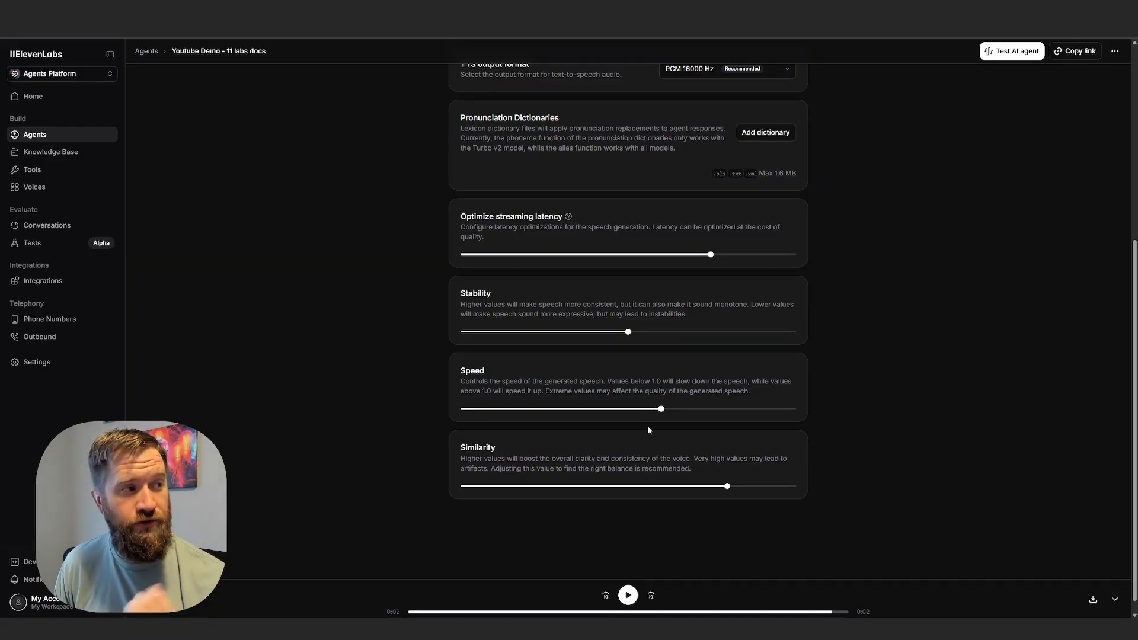
scroll(690, 454, "up", 5)
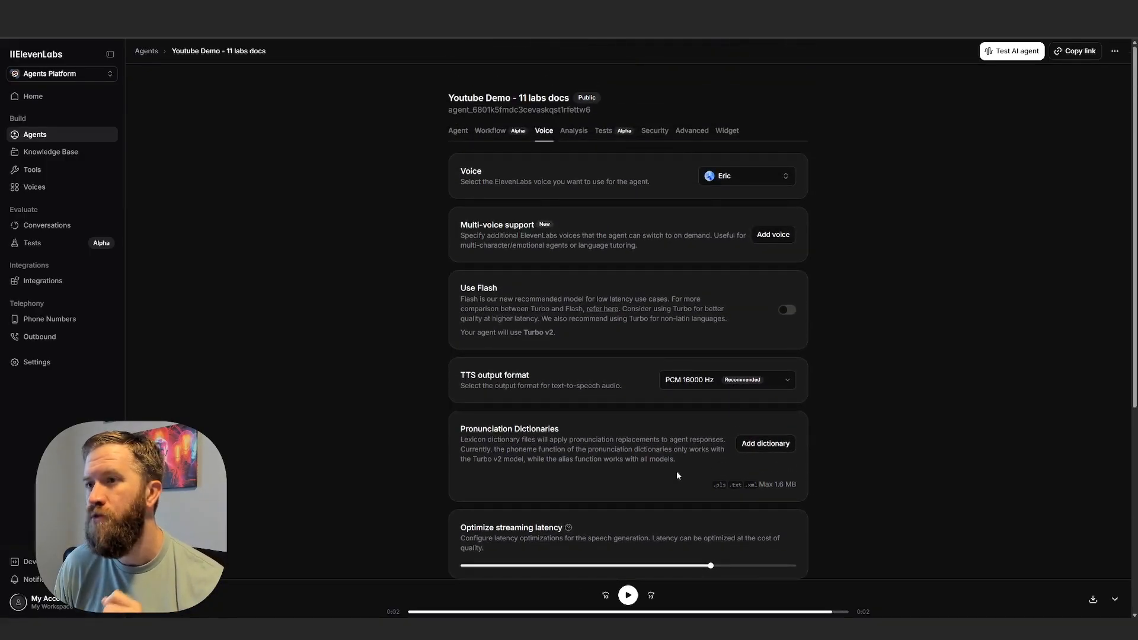
Inspect the agent's analysis settings, including the evaluation criteria form, closed without saving, and the highlighted data collection description.
left_click(574, 131)
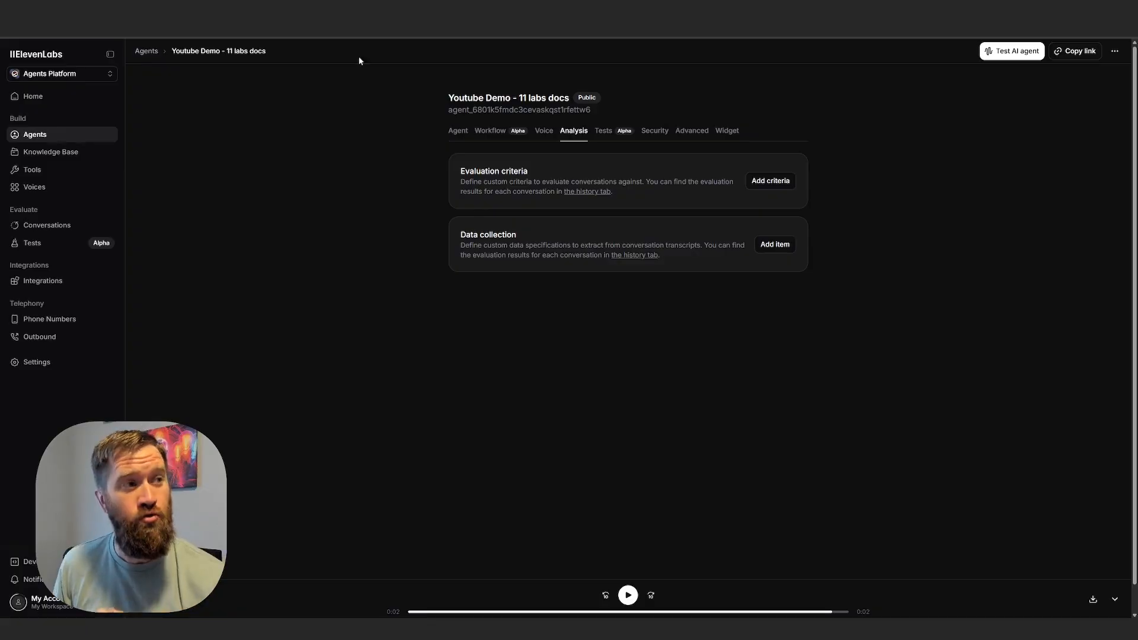
left_click(773, 182)
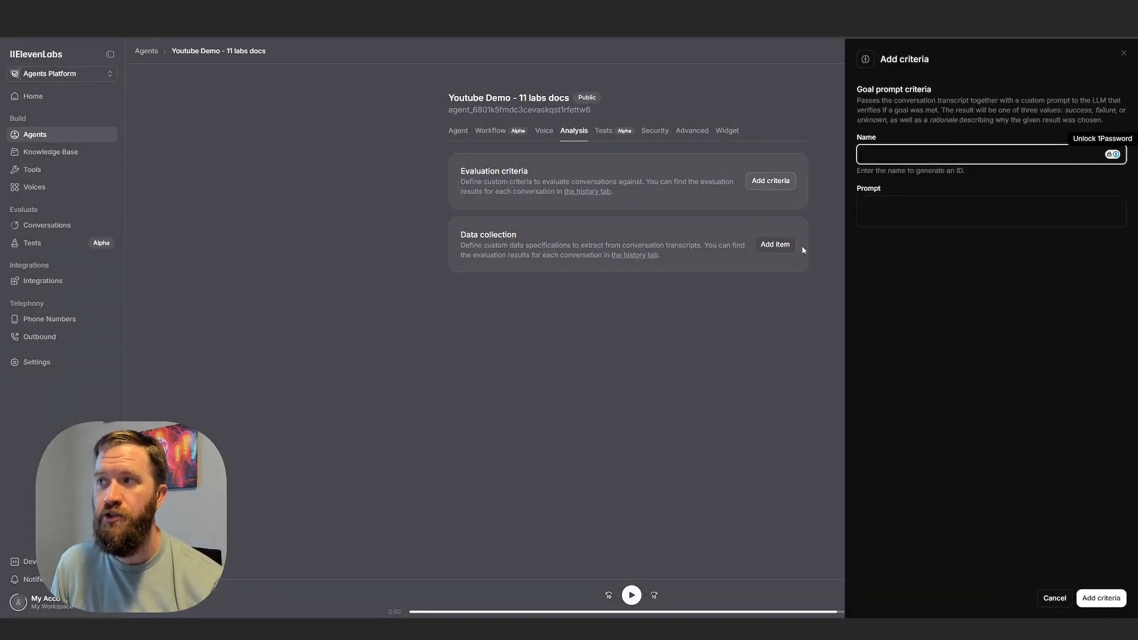
left_click(972, 213)
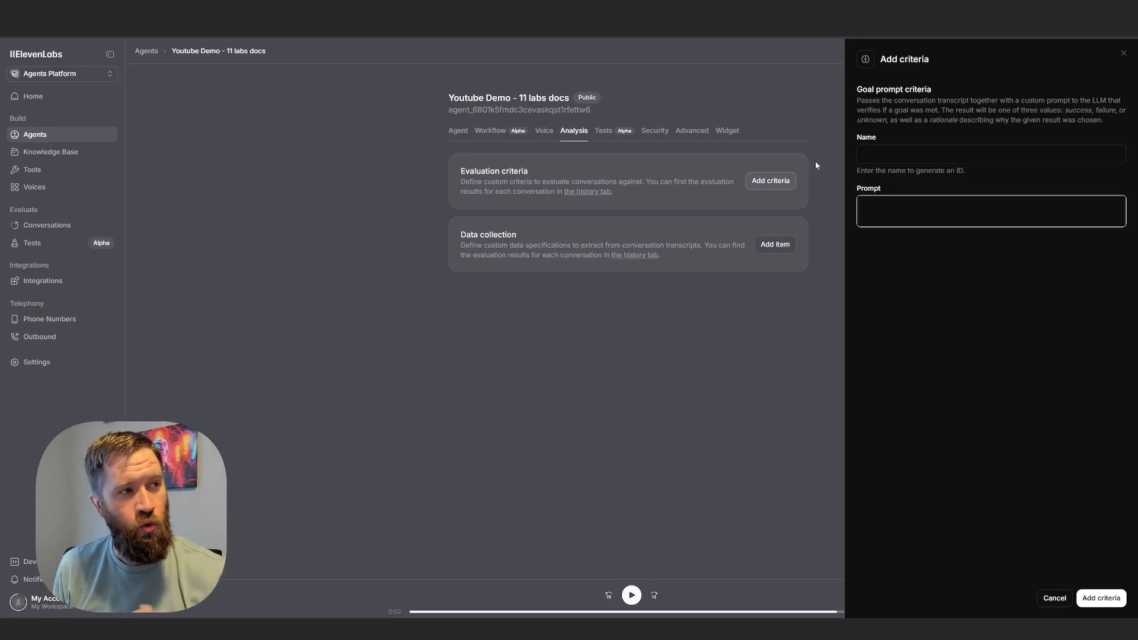
left_click(671, 362)
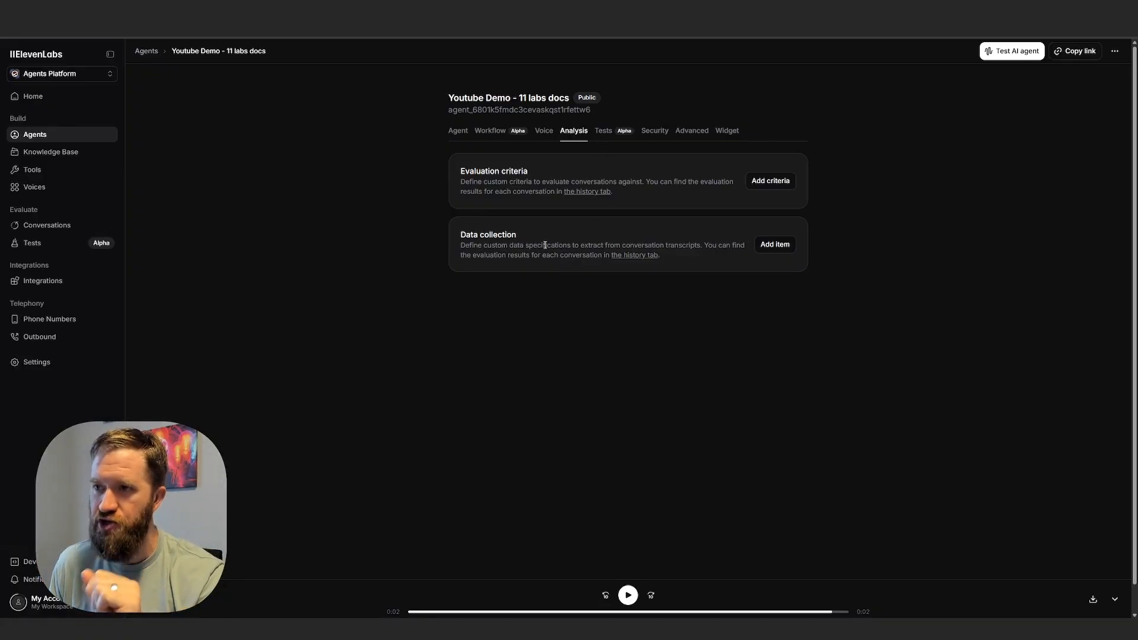
left_click_drag(483, 246, 635, 249)
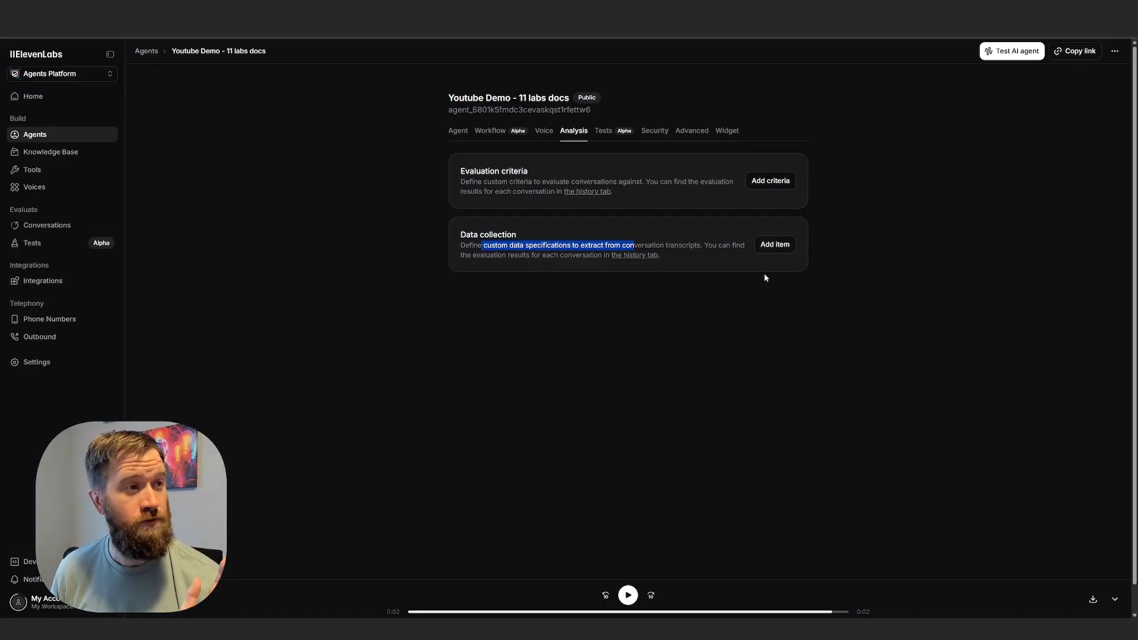
View the agent's tests, and look through its security settings for authentication, allowlist, overrides and webhooks.
left_click(619, 133)
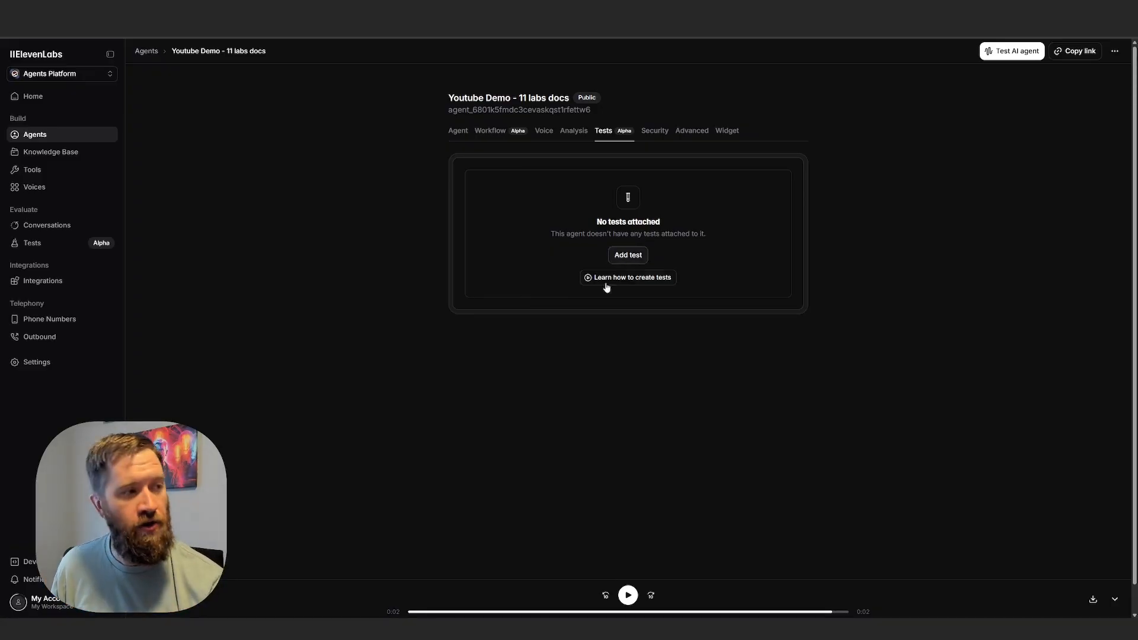
left_click(656, 134)
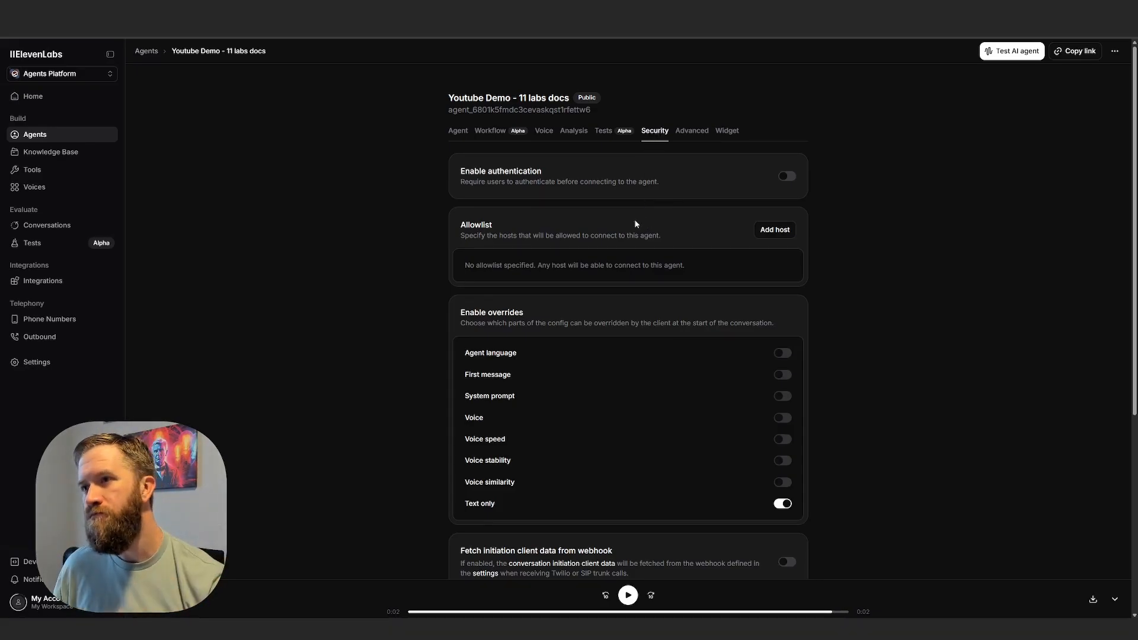
scroll(541, 291, "down", 5)
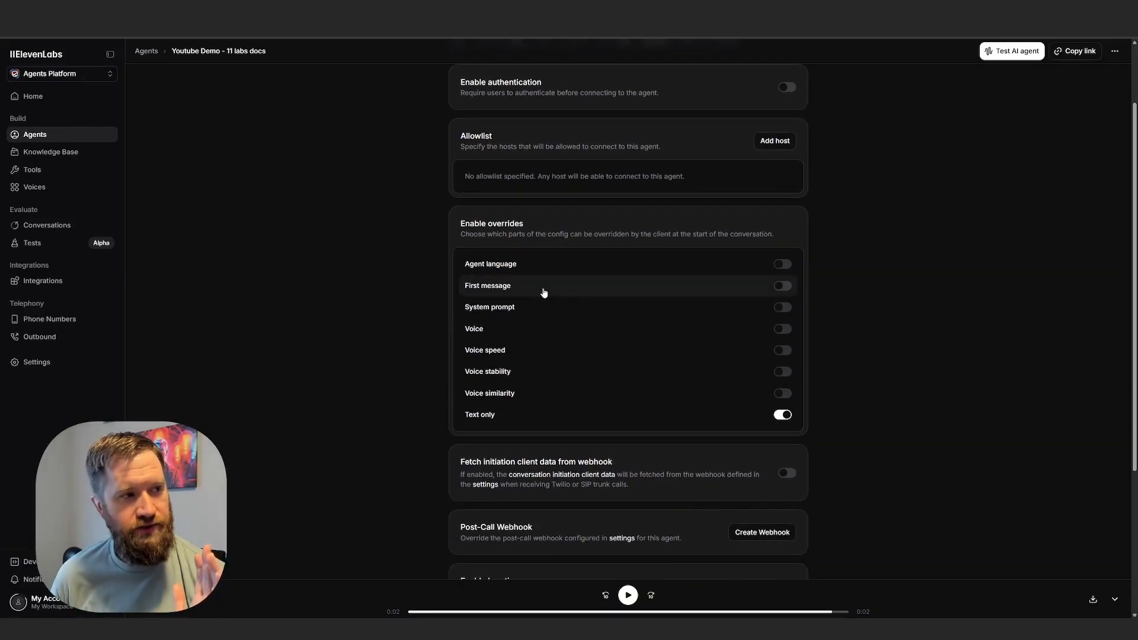
scroll(546, 285, "up", 4)
scroll(682, 374, "up", 2)
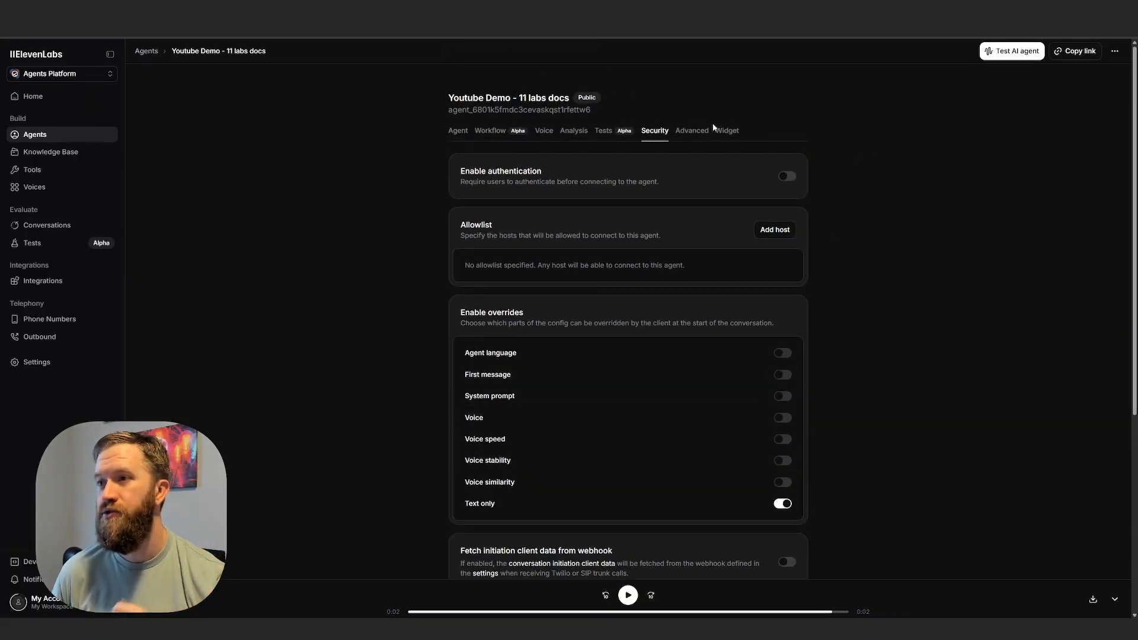
Review the agent's advanced settings, from turn timeout and conversation duration through client events and privacy settings.
left_click(699, 131)
scroll(447, 303, "down", 2)
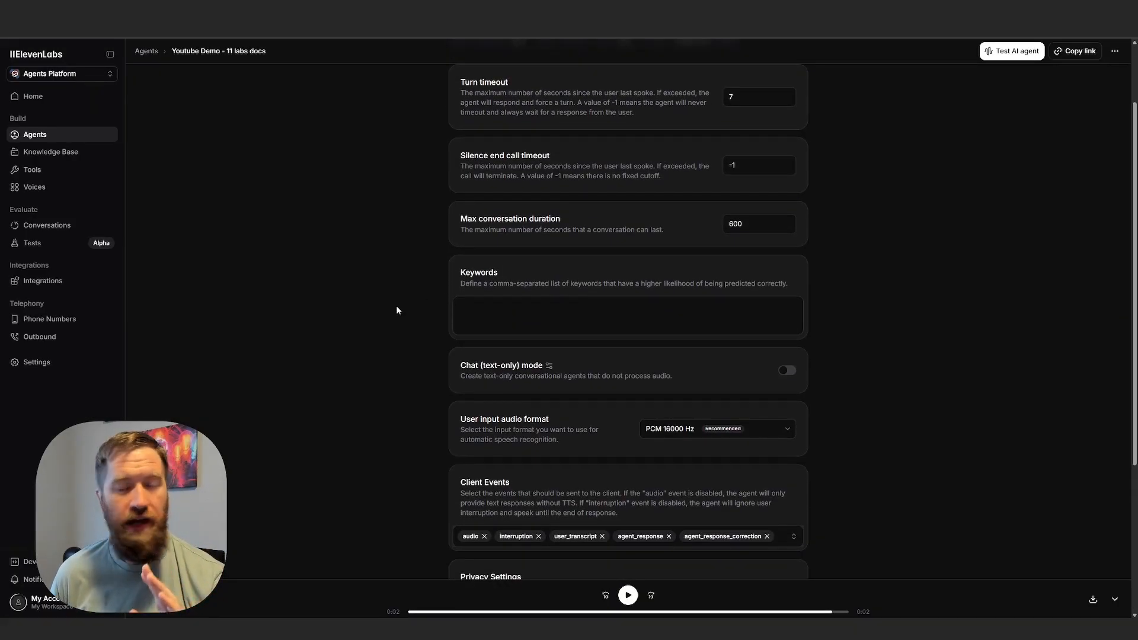
scroll(396, 354, "down", 4)
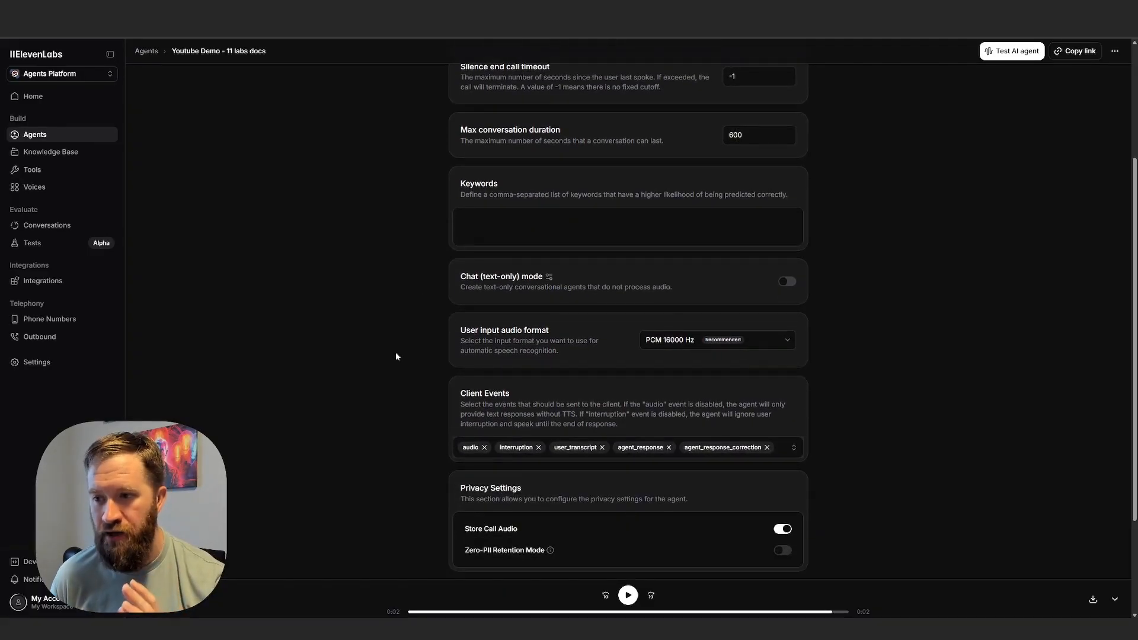
scroll(398, 350, "up", 5)
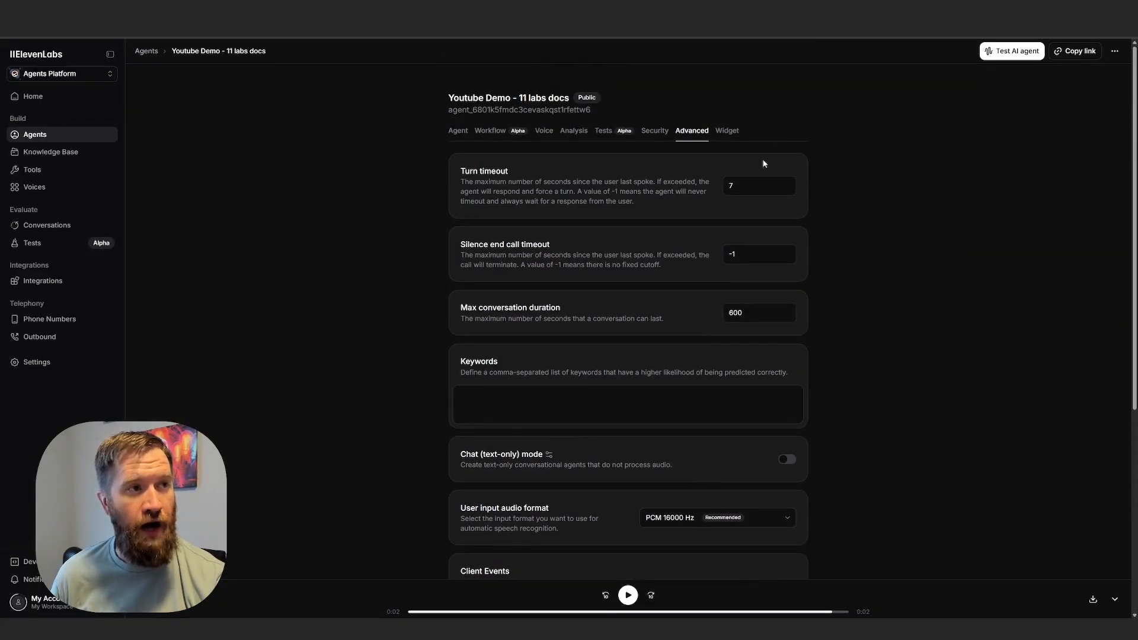
Review the agent's widget settings, highlighting the embed code snippet and checking the feedback collection and interface options.
left_click(726, 130)
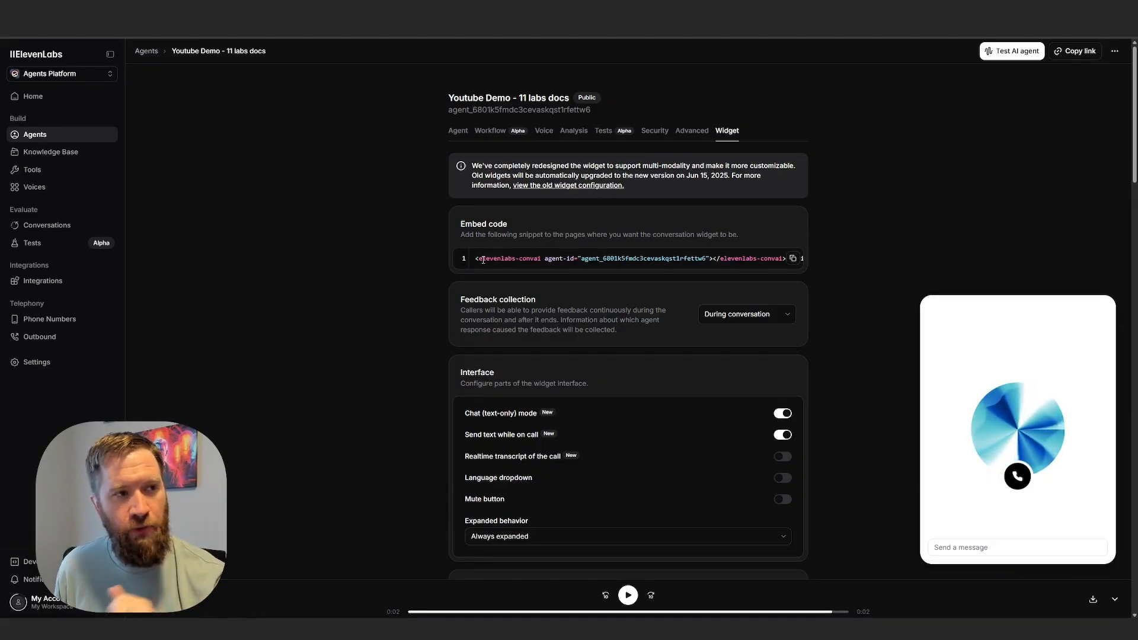
left_click_drag(470, 260, 801, 260)
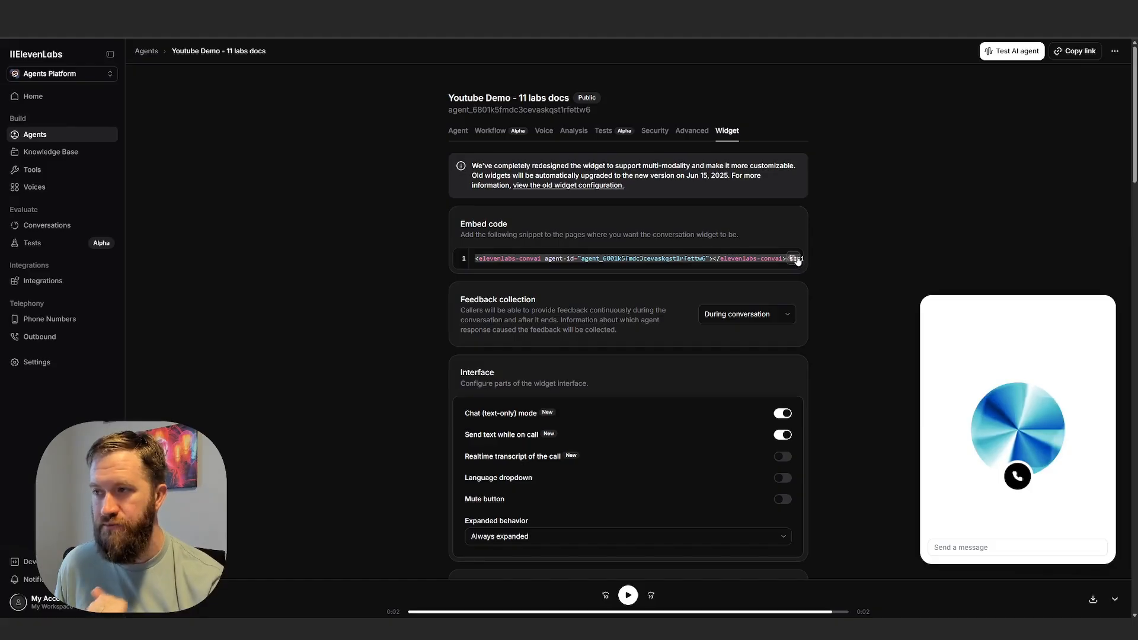
left_click(609, 263)
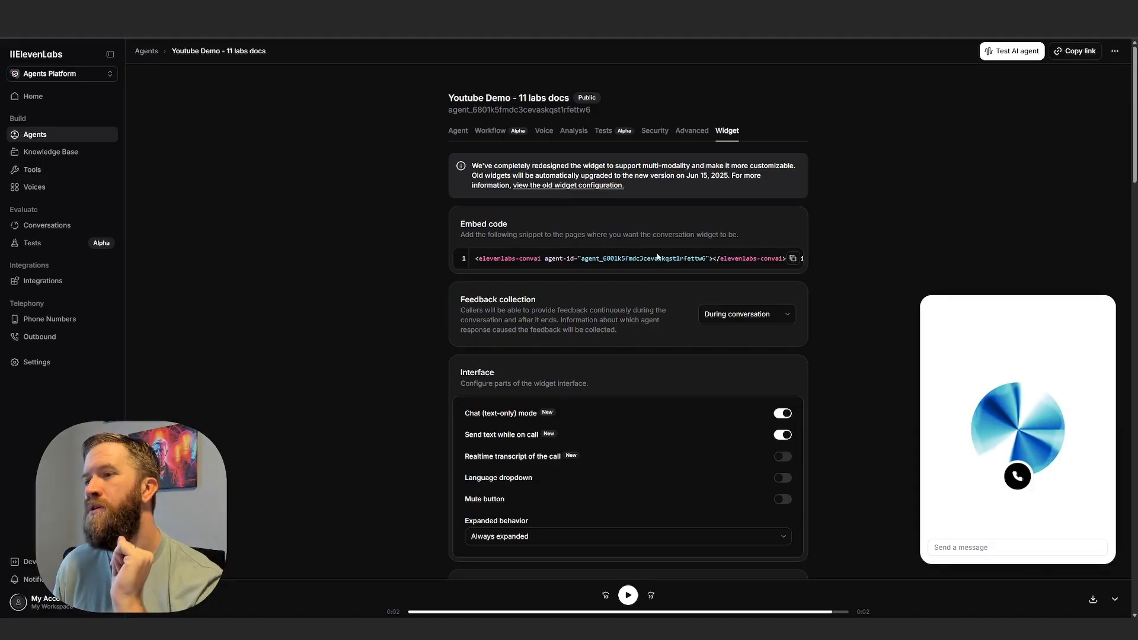
scroll(657, 256, "down", 3)
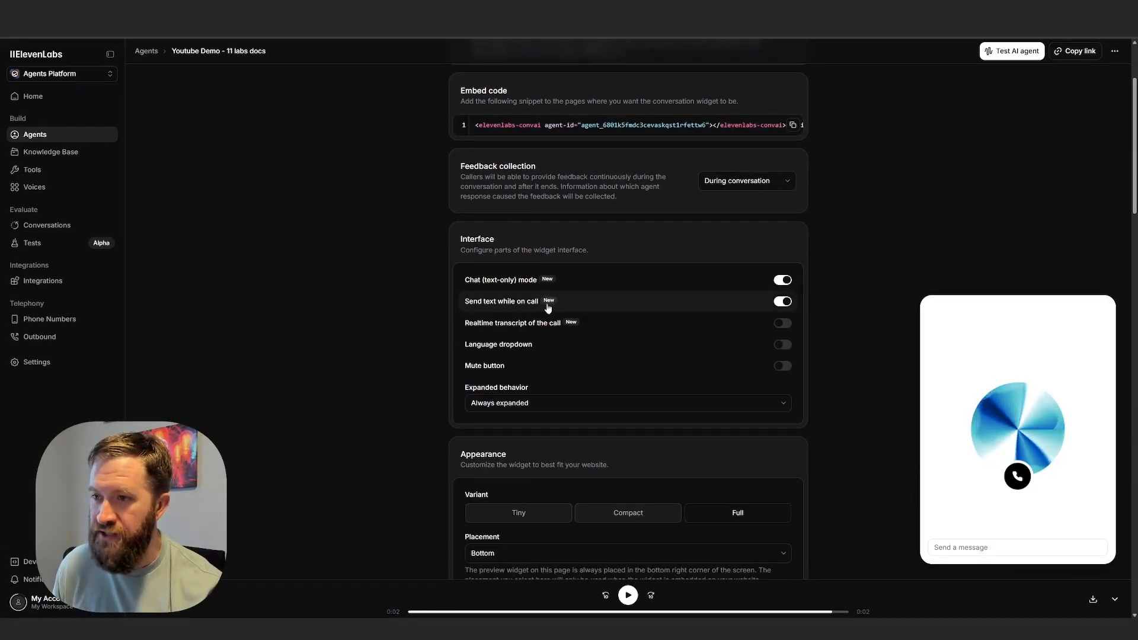
scroll(579, 320, "down", 1)
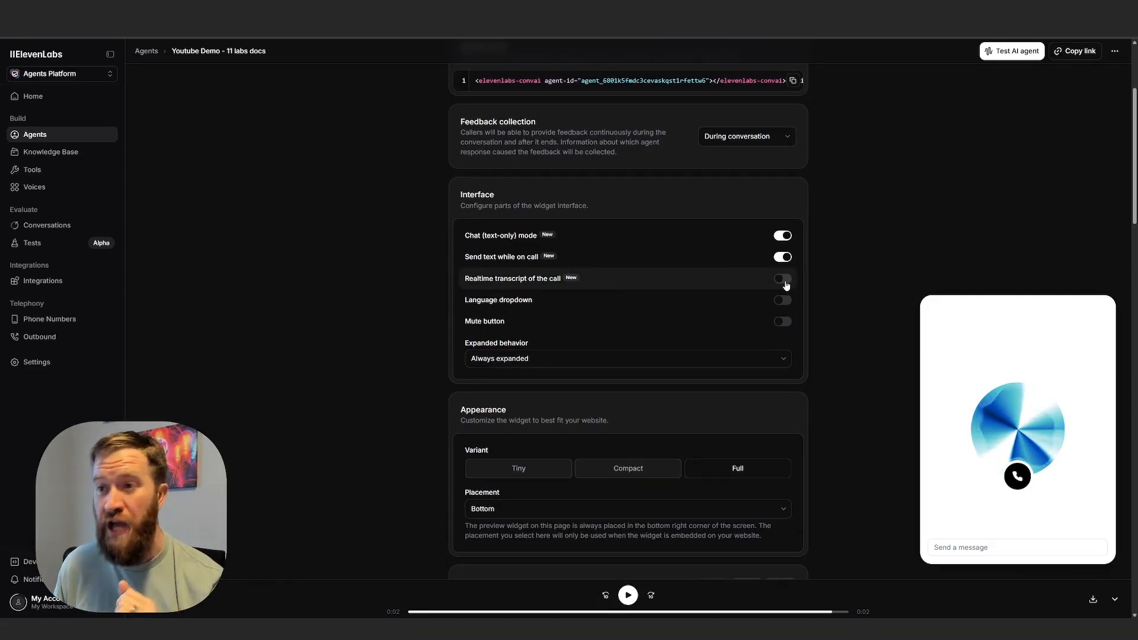
Enable the realtime transcript of the call in the widget's interface settings and save the change.
scroll(762, 294, "up", 1)
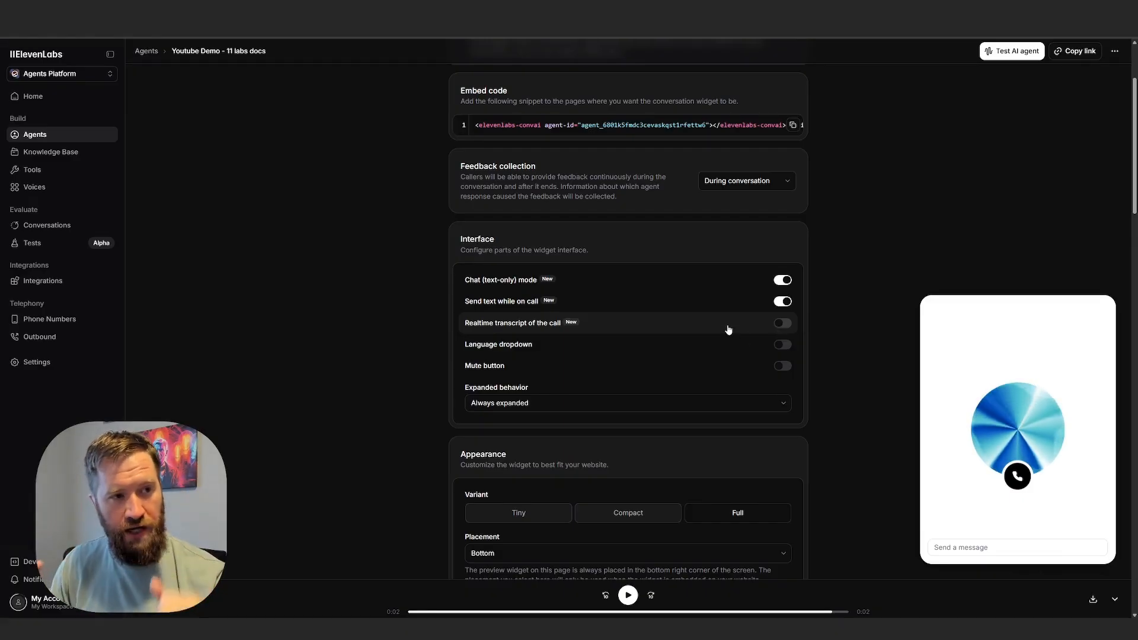
left_click(781, 323)
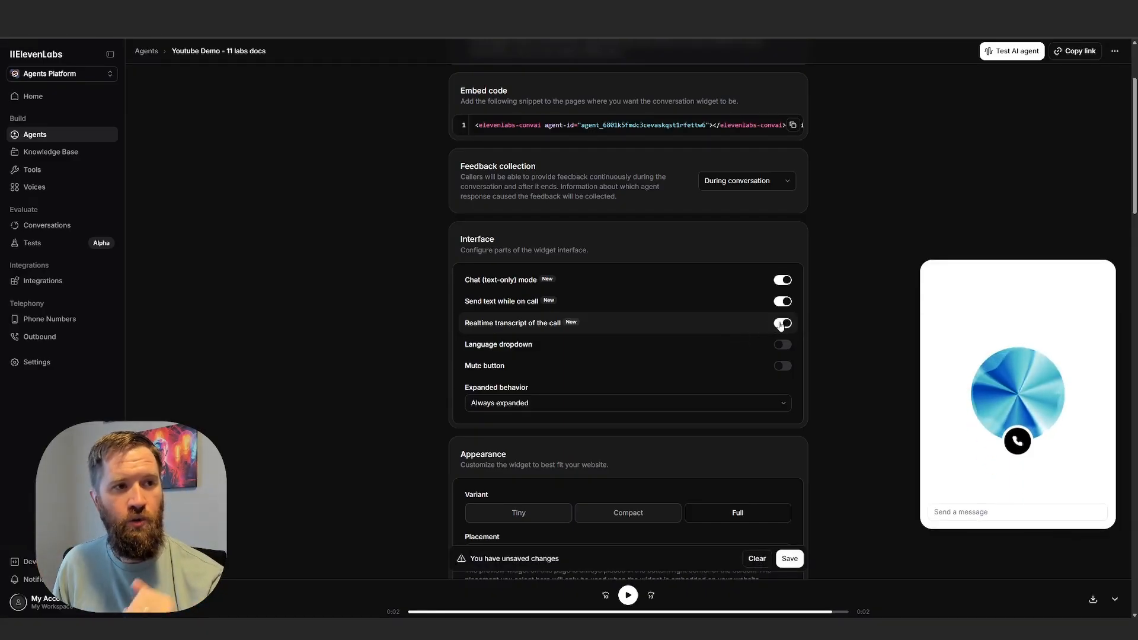
left_click(789, 558)
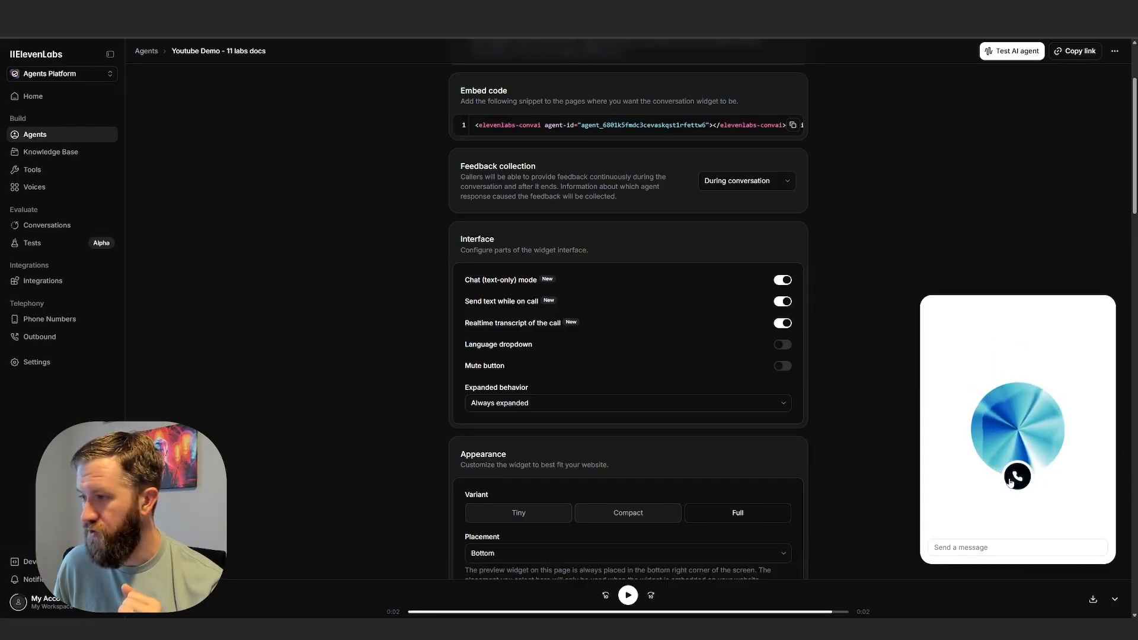
Start a call in the widget preview and examine the live transcript of both the caller's and the agent's speech.
left_click(1010, 478)
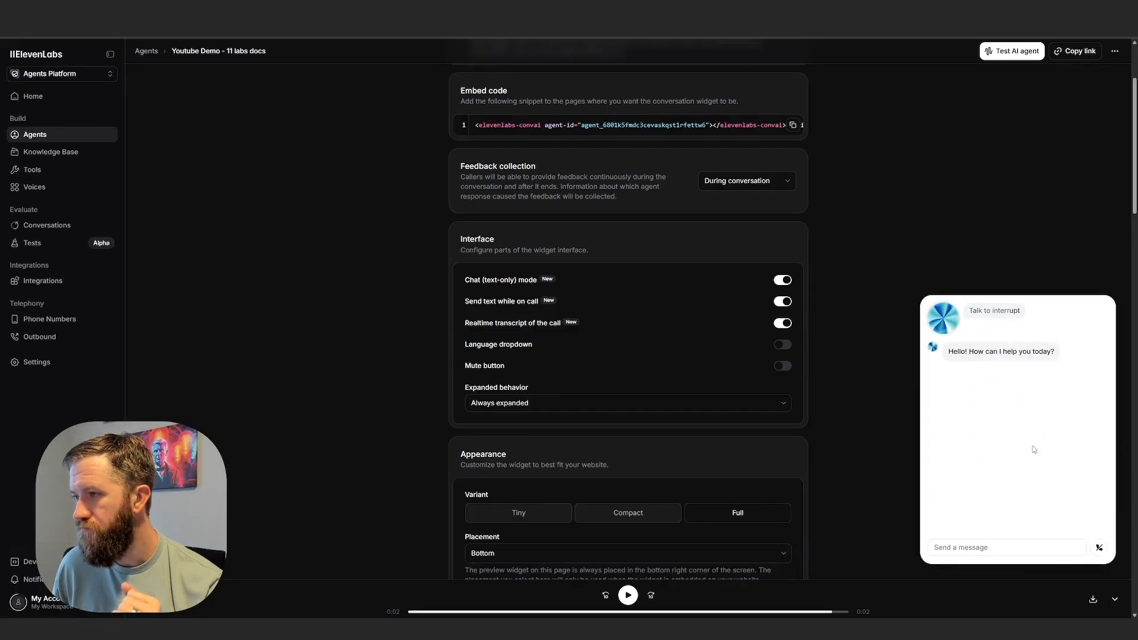
left_click_drag(1065, 354, 975, 391)
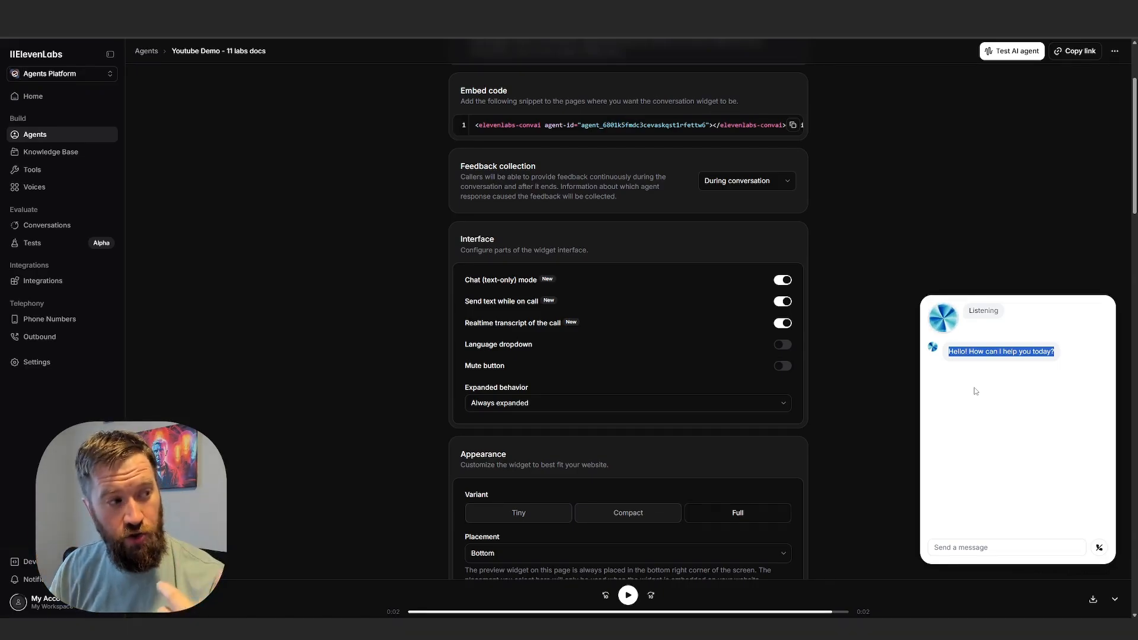
left_click(1064, 547)
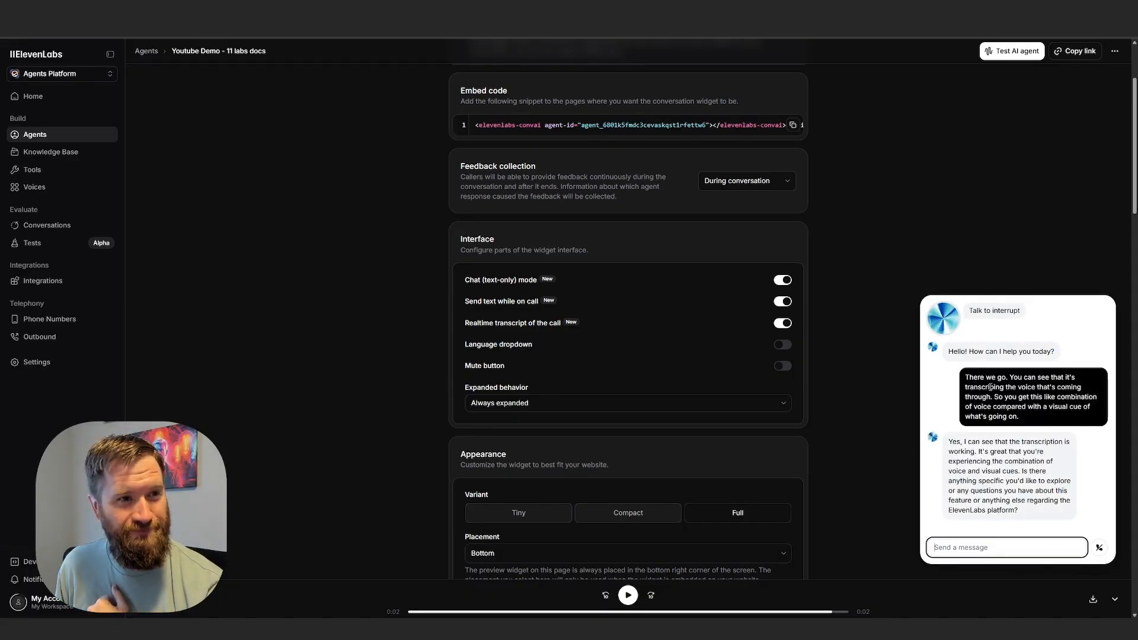
left_click_drag(966, 377, 993, 386)
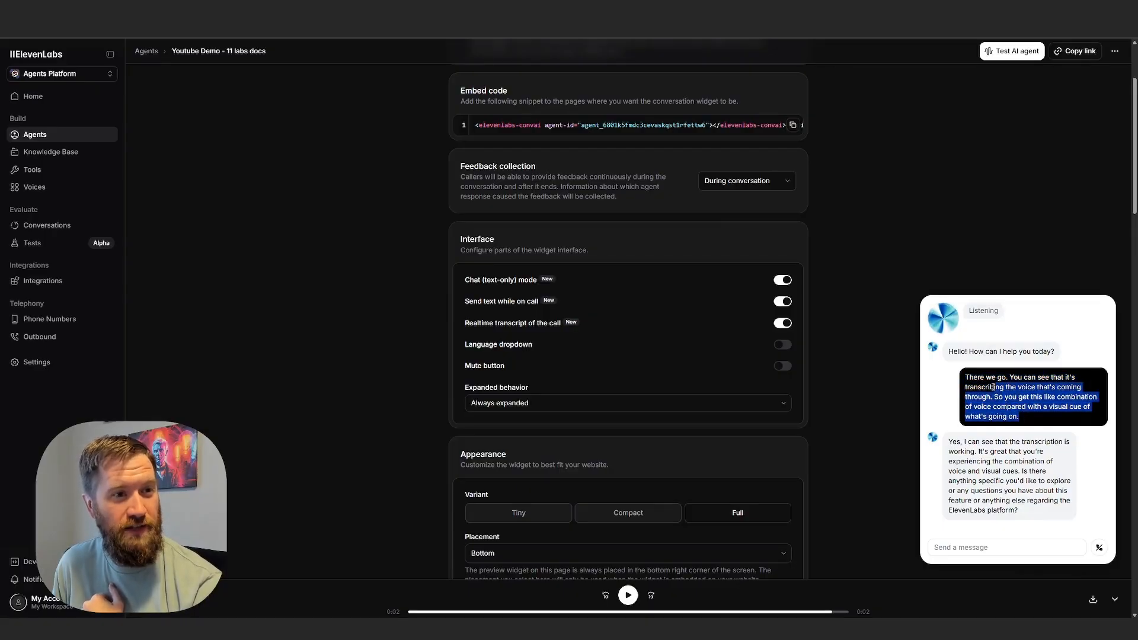
left_click_drag(953, 439, 984, 462)
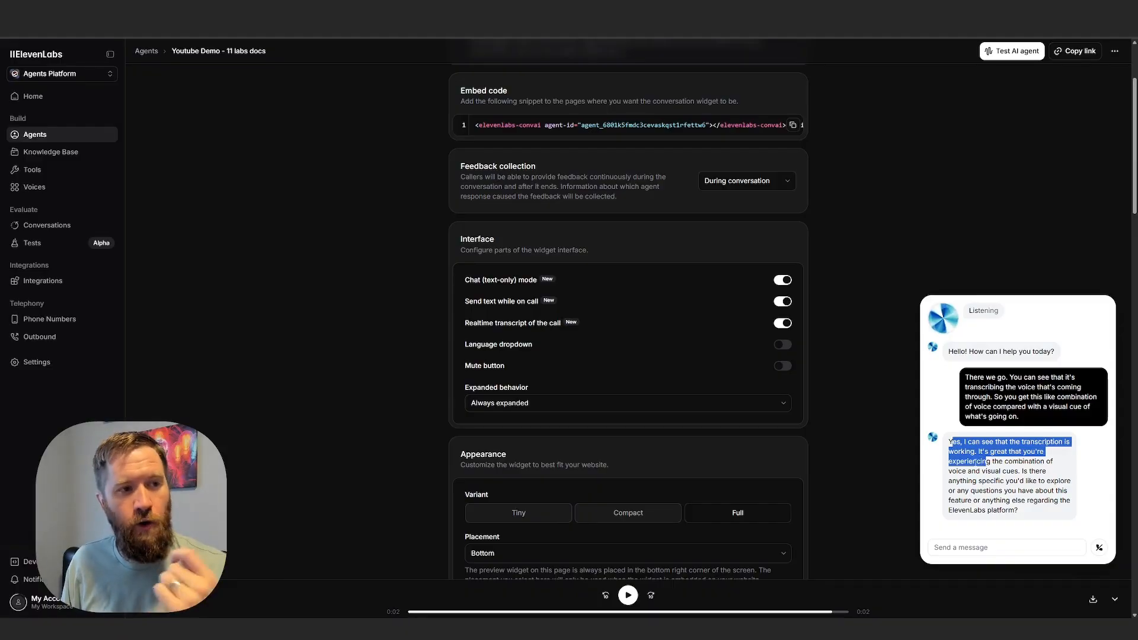
Send a typed message introducing the caller by first name during the widget call, and end the call.
left_click(1058, 552)
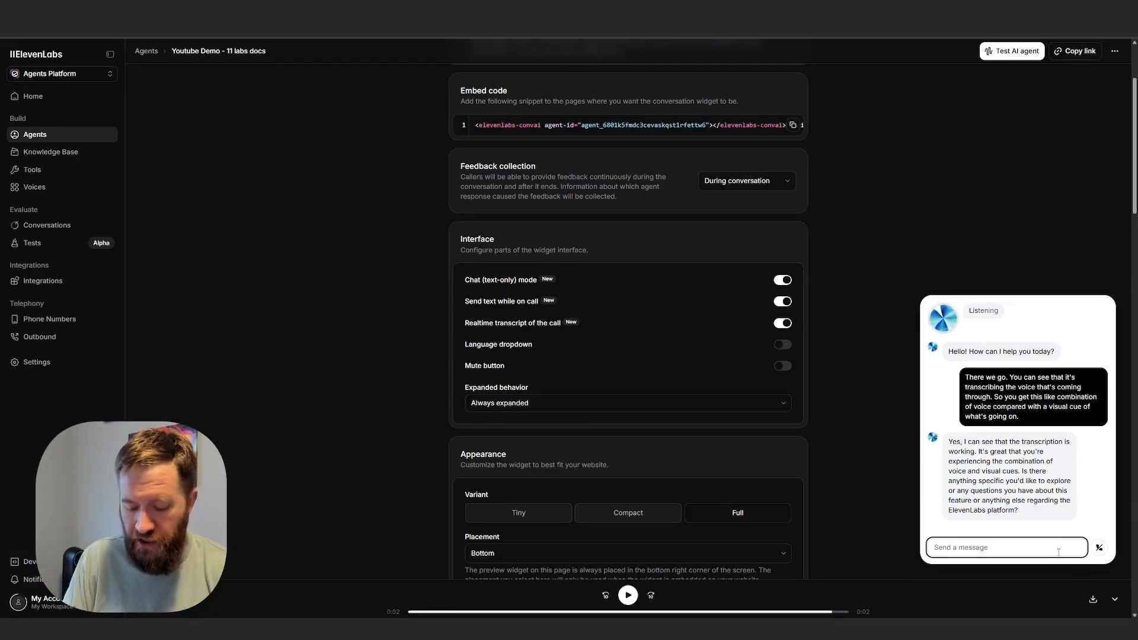
type("Hey my namei s")
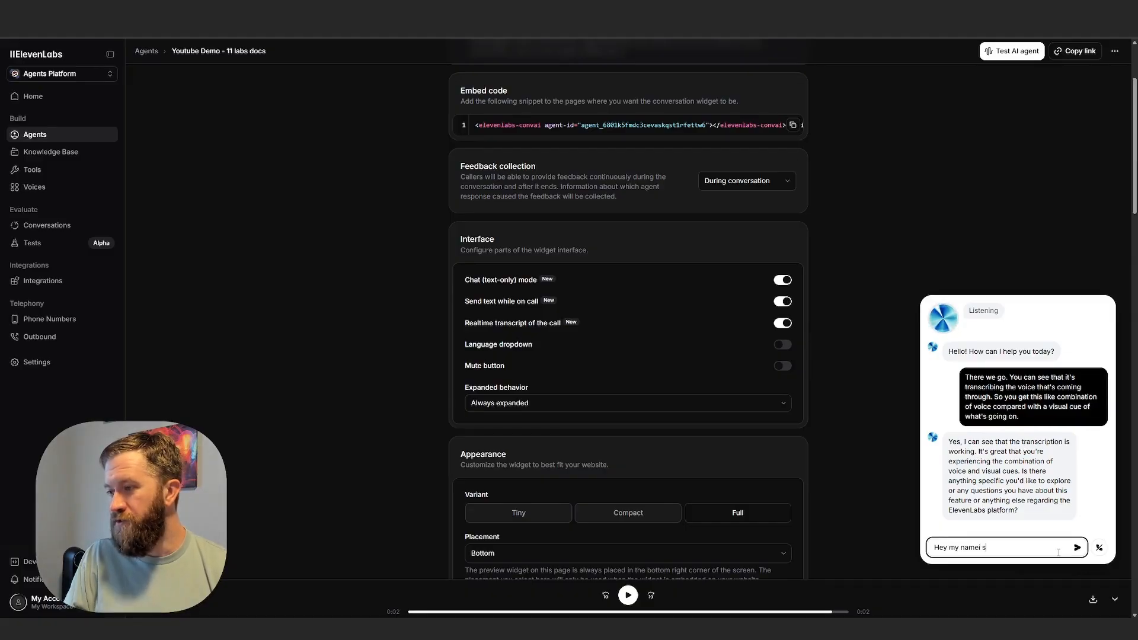
key("BackSpace")
type("conner")
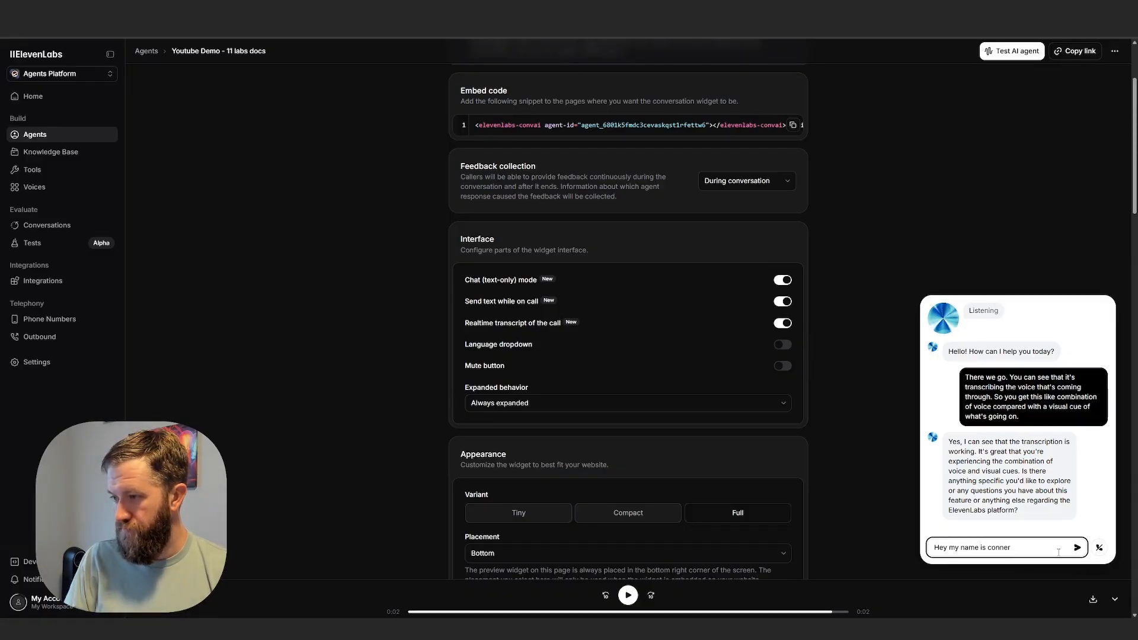
key("Return")
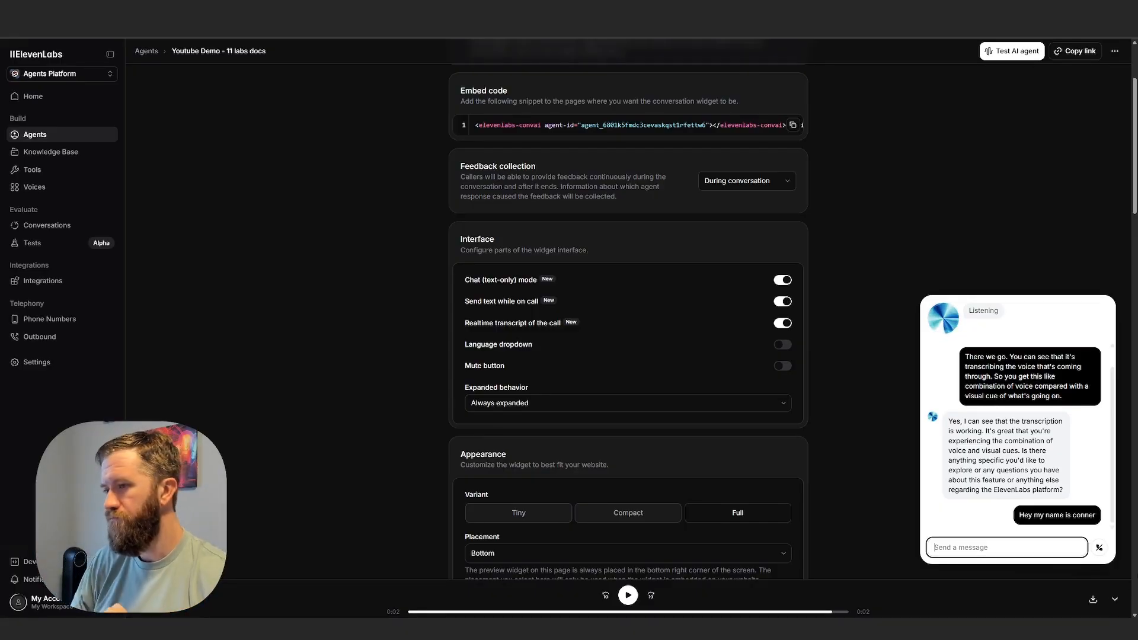
left_click(1100, 549)
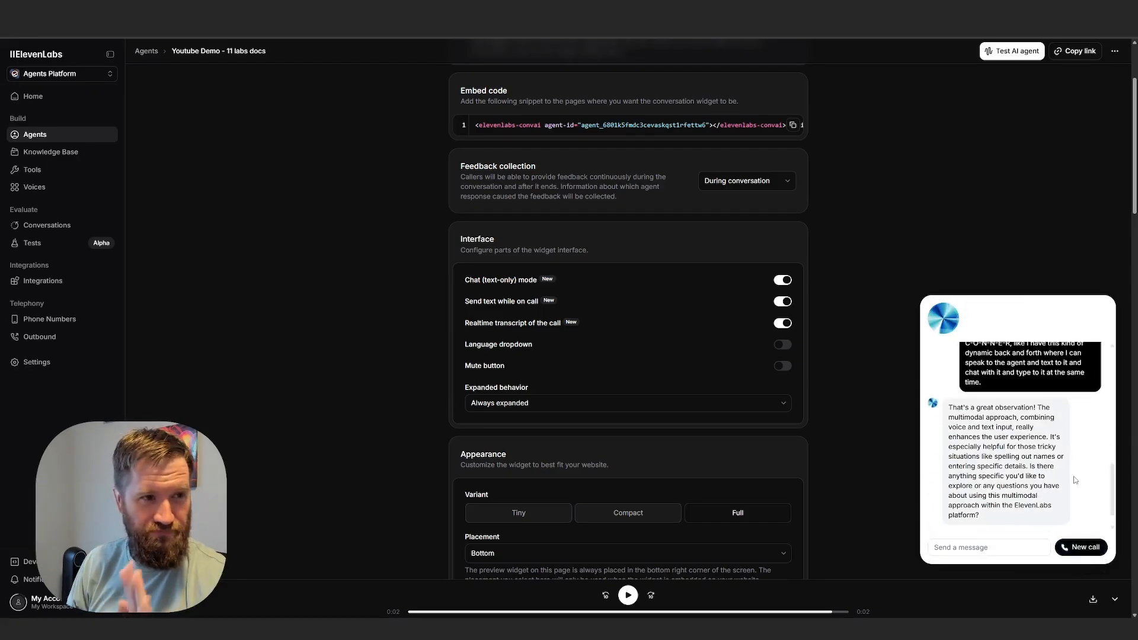
Review the widget's language, mute and expanded behavior options, and view the available placement choices without changing the current one.
scroll(802, 307, "down", 1)
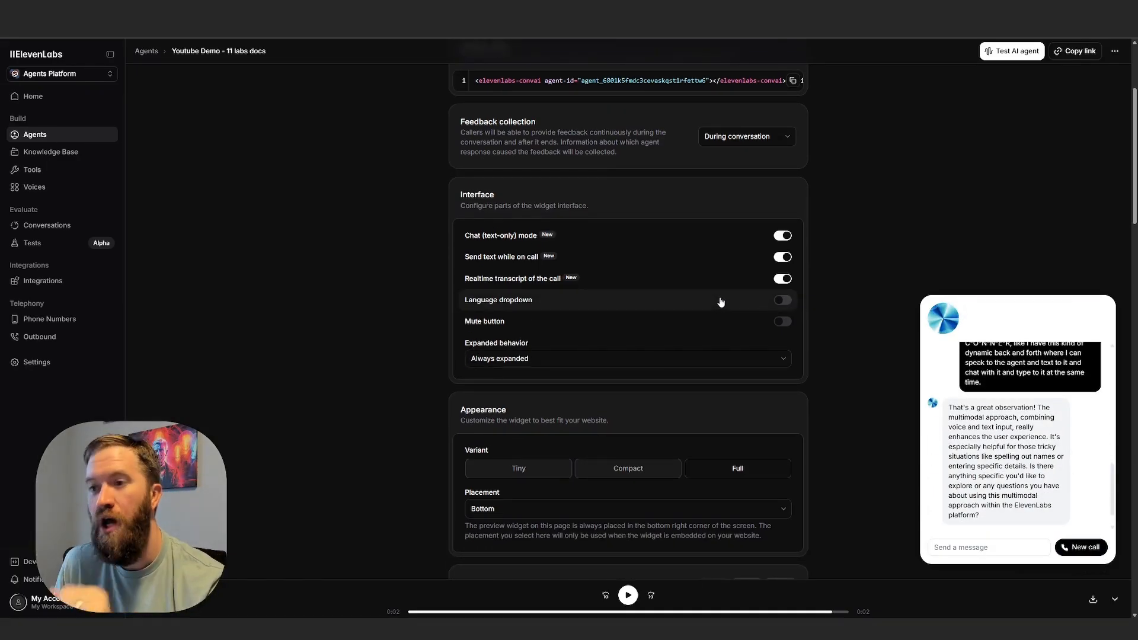
scroll(718, 301, "down", 2)
scroll(699, 307, "down", 1)
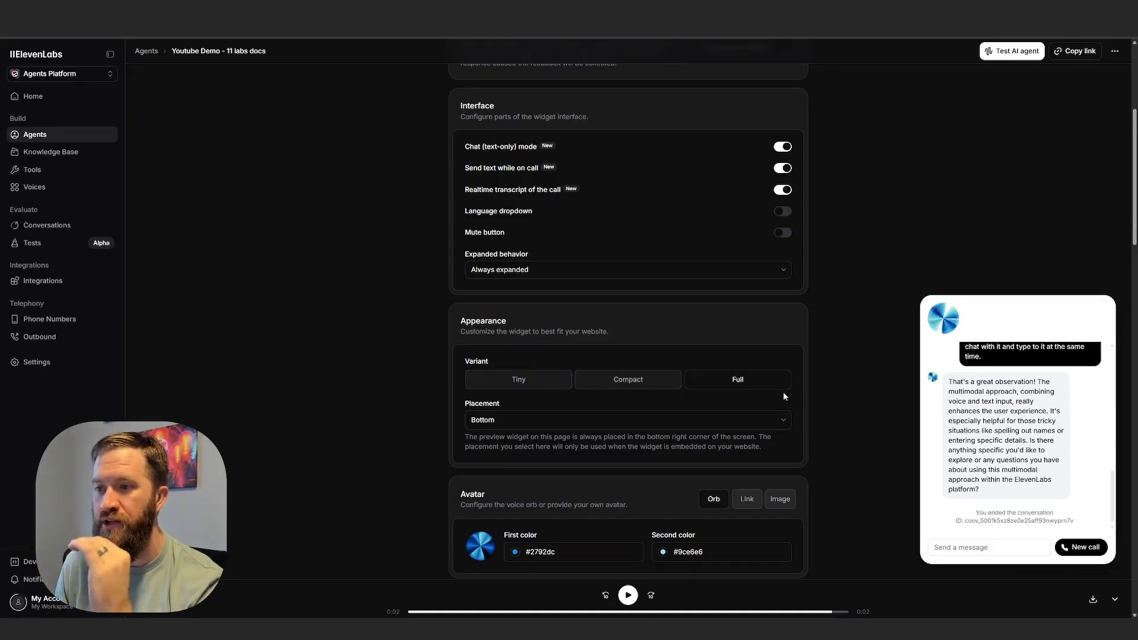
scroll(800, 396, "down", 2)
left_click(720, 332)
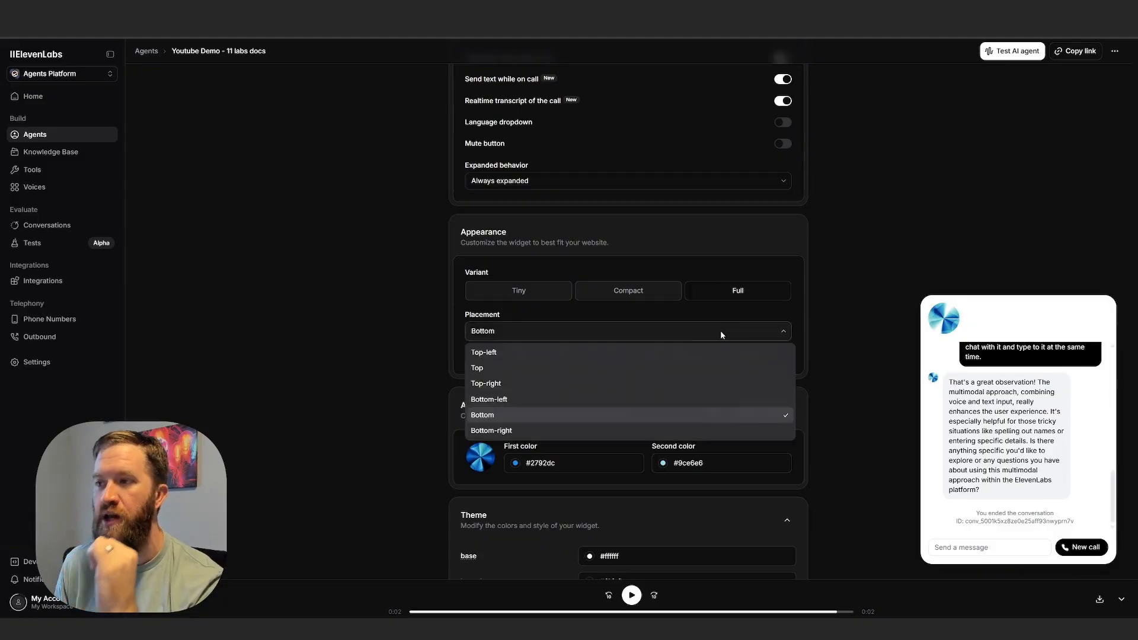
left_click(686, 327)
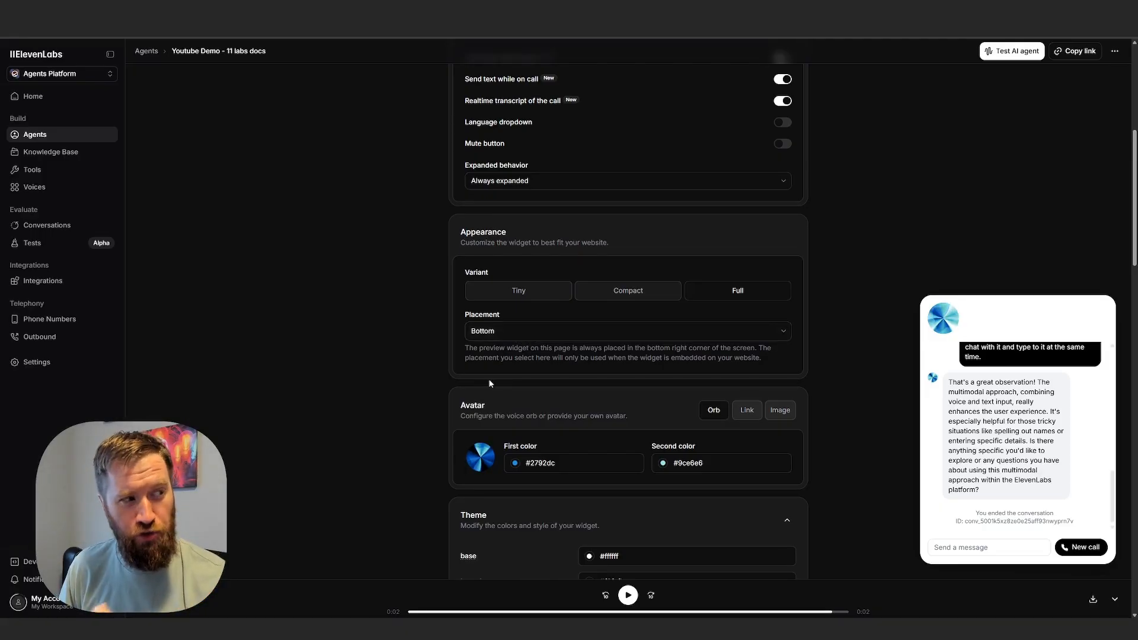
Review the widget's avatar colors and its theme settings, from base and accent colors to padding and radius values.
scroll(501, 379, "down", 1)
scroll(501, 379, "down", 4)
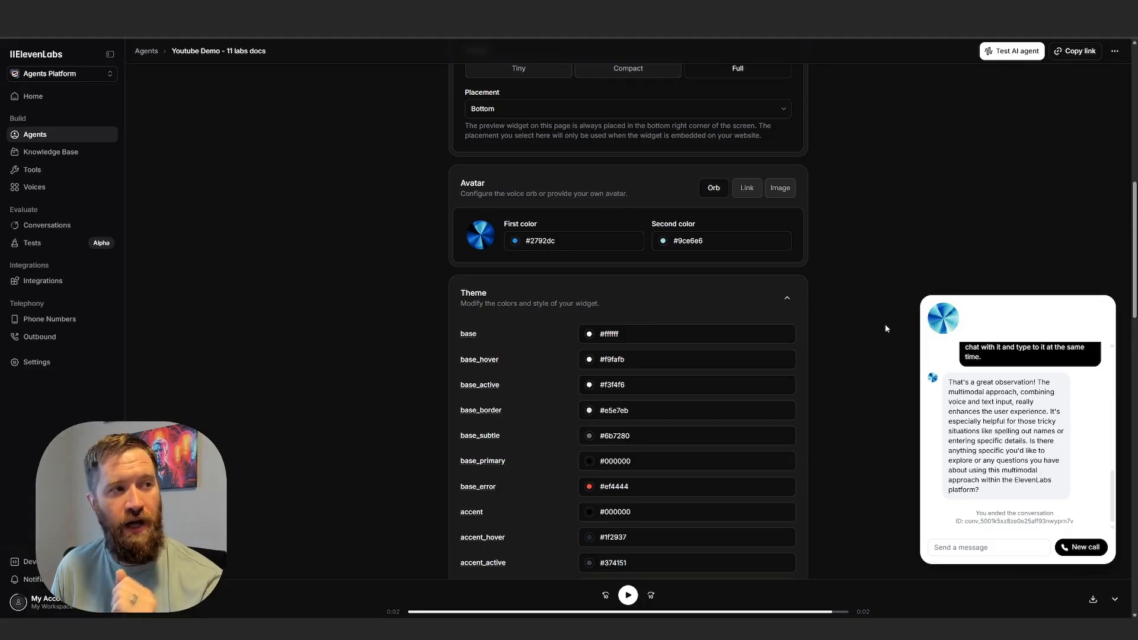
scroll(884, 324, "down", 2)
scroll(881, 350, "down", 2)
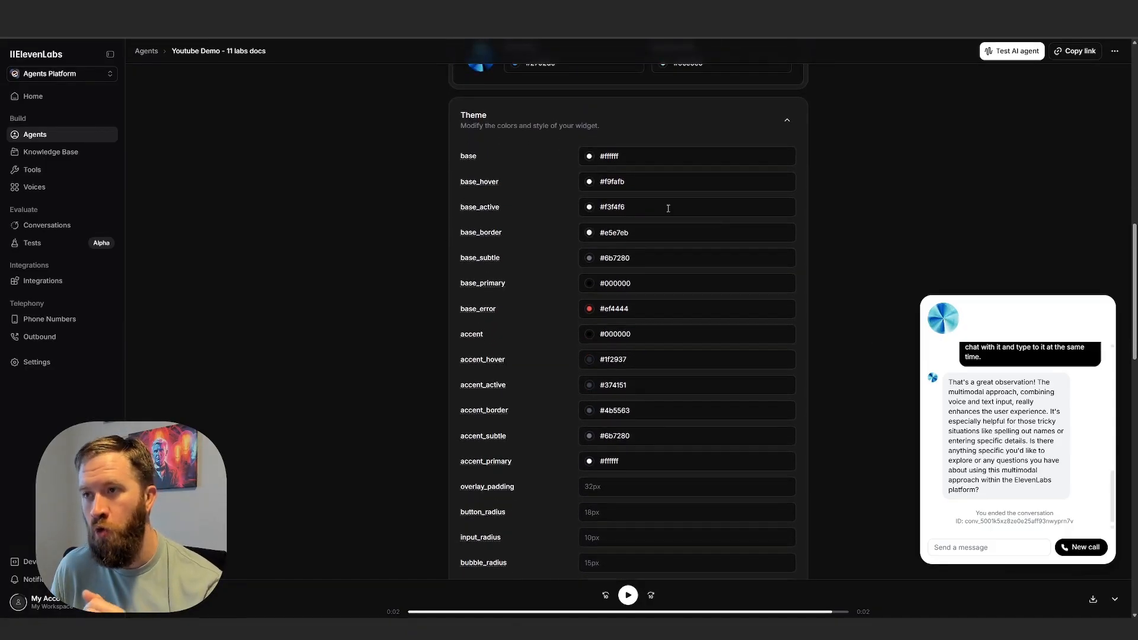
scroll(676, 313, "down", 4)
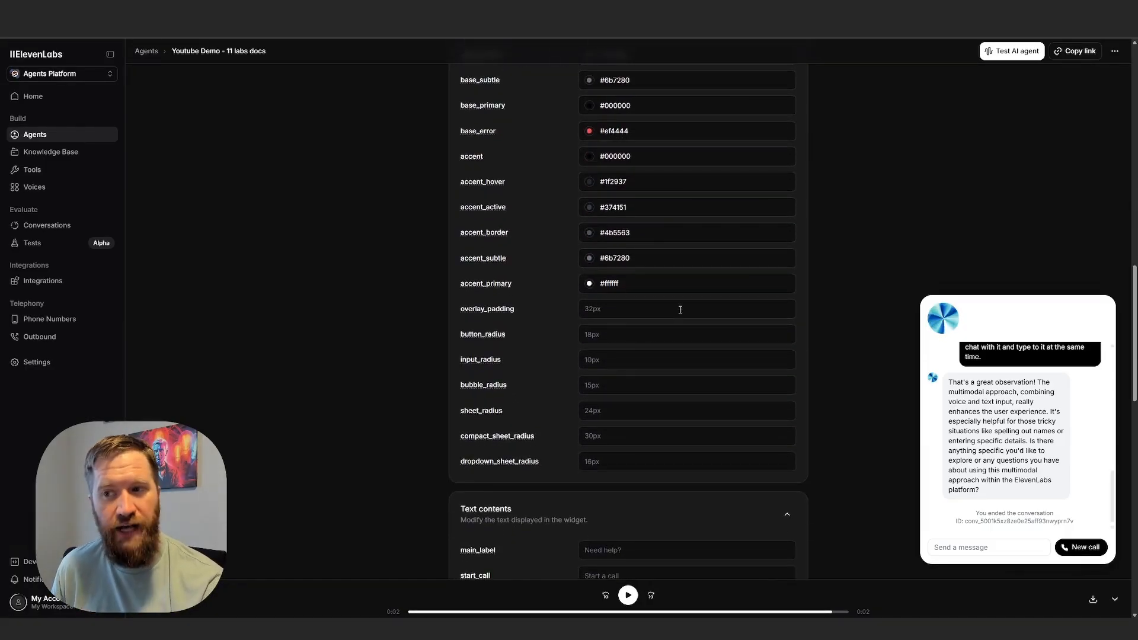
scroll(625, 350, "up", 1)
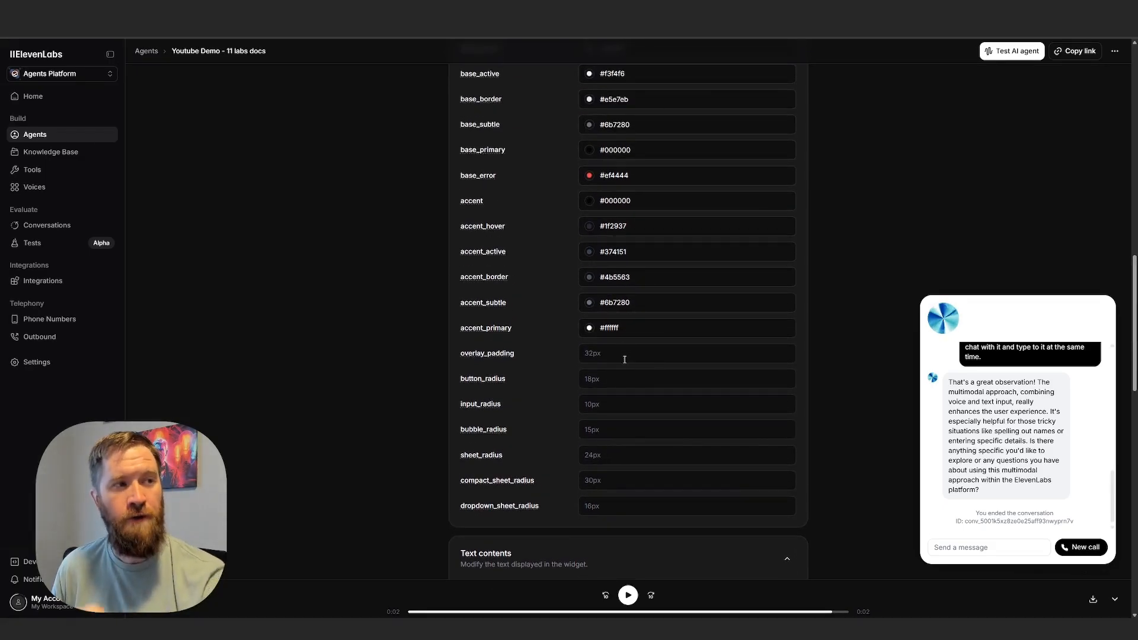
Look through the widget's customizable text contents, from the main and call labels down to the error and copy ID texts.
scroll(625, 351, "down", 6)
scroll(628, 353, "down", 3)
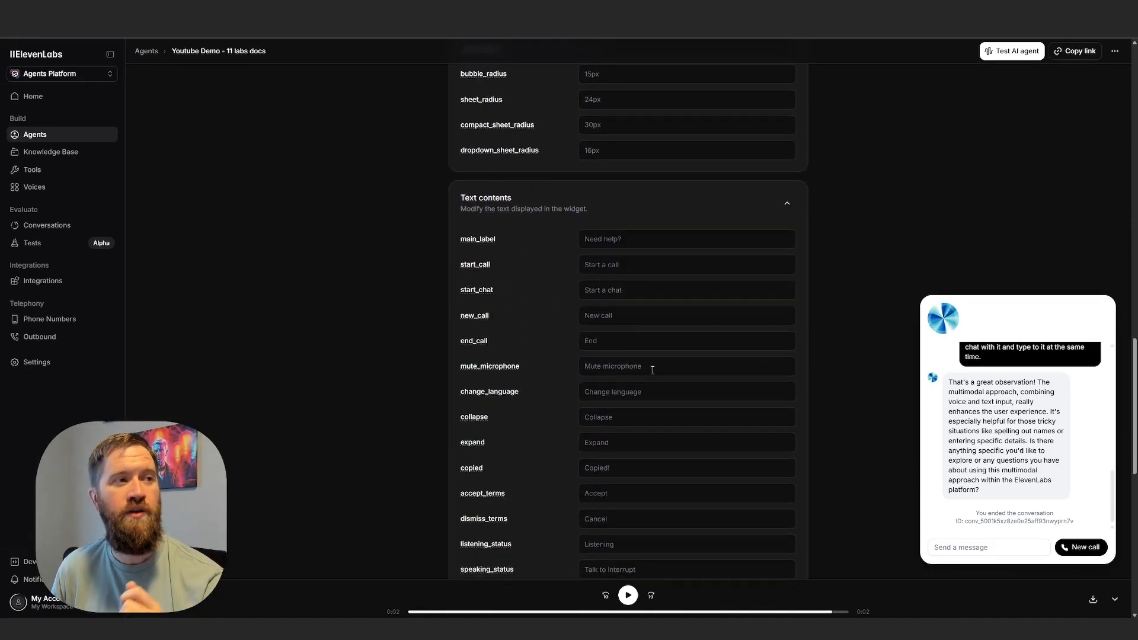
scroll(669, 390, "down", 1)
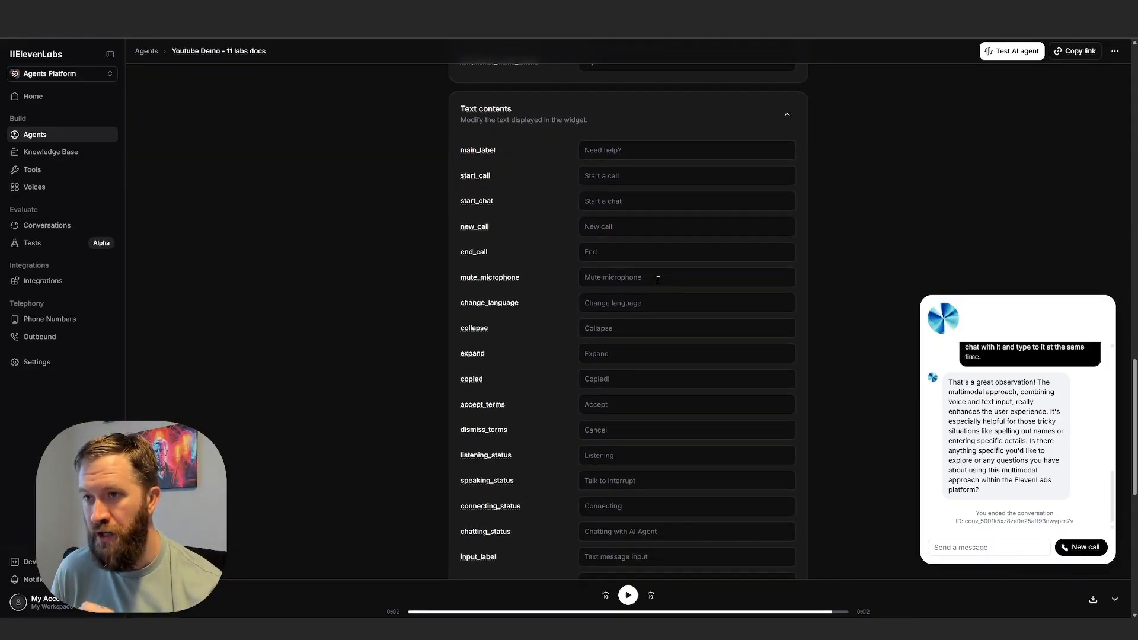
left_click(635, 224)
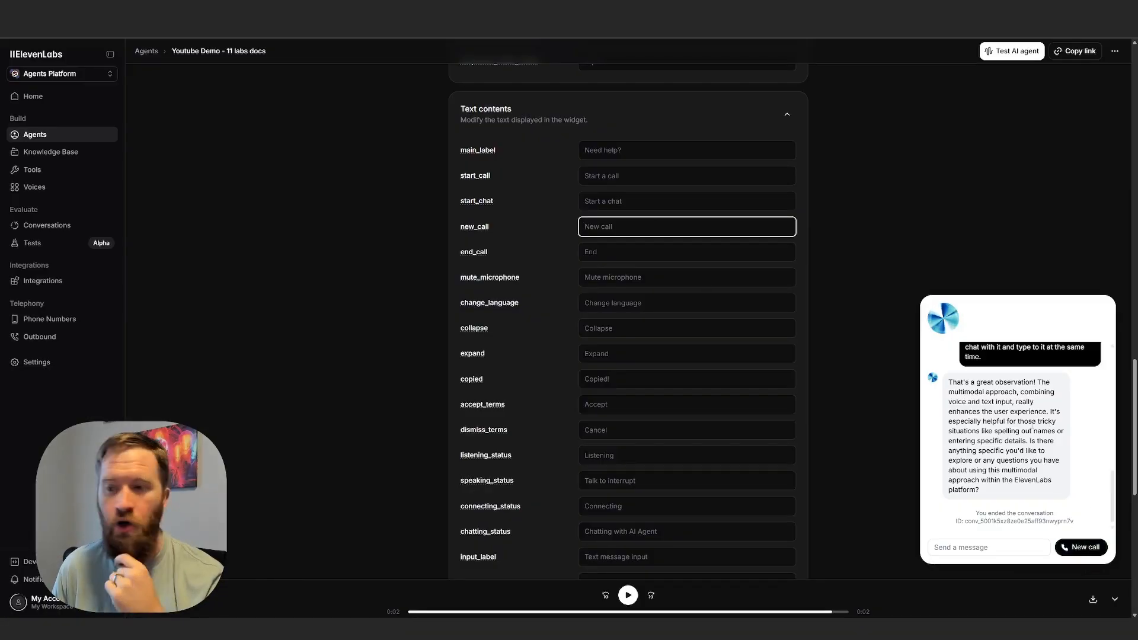
scroll(908, 481, "down", 8)
scroll(868, 453, "down", 2)
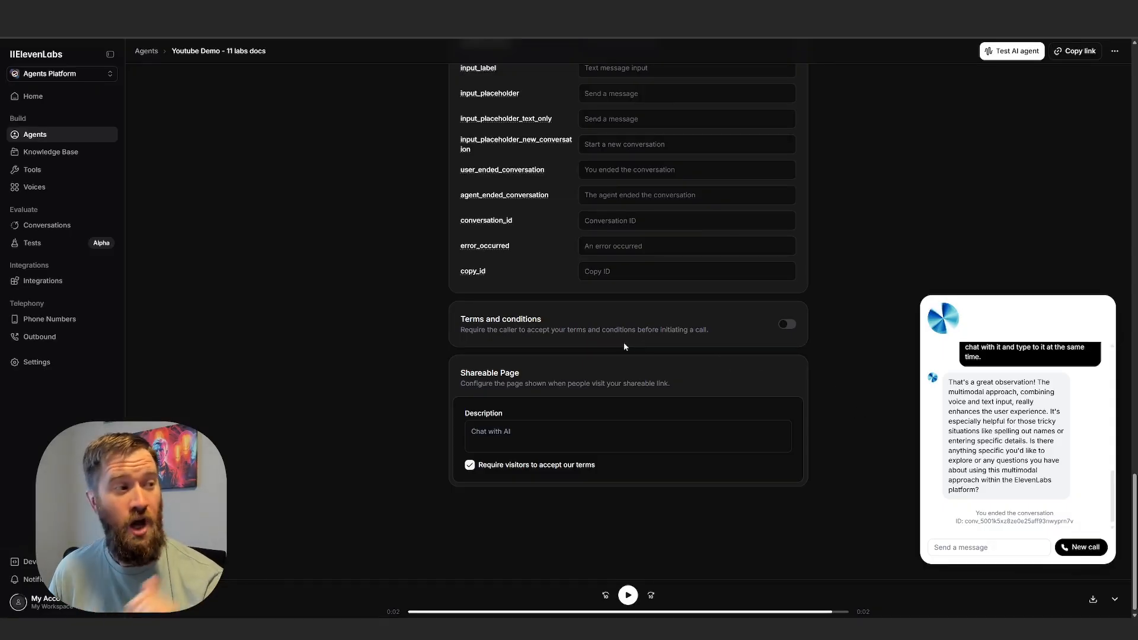
Inspect the terms and conditions fields by temporarily enabling the requirement, and view the shareable page settings.
left_click(782, 325)
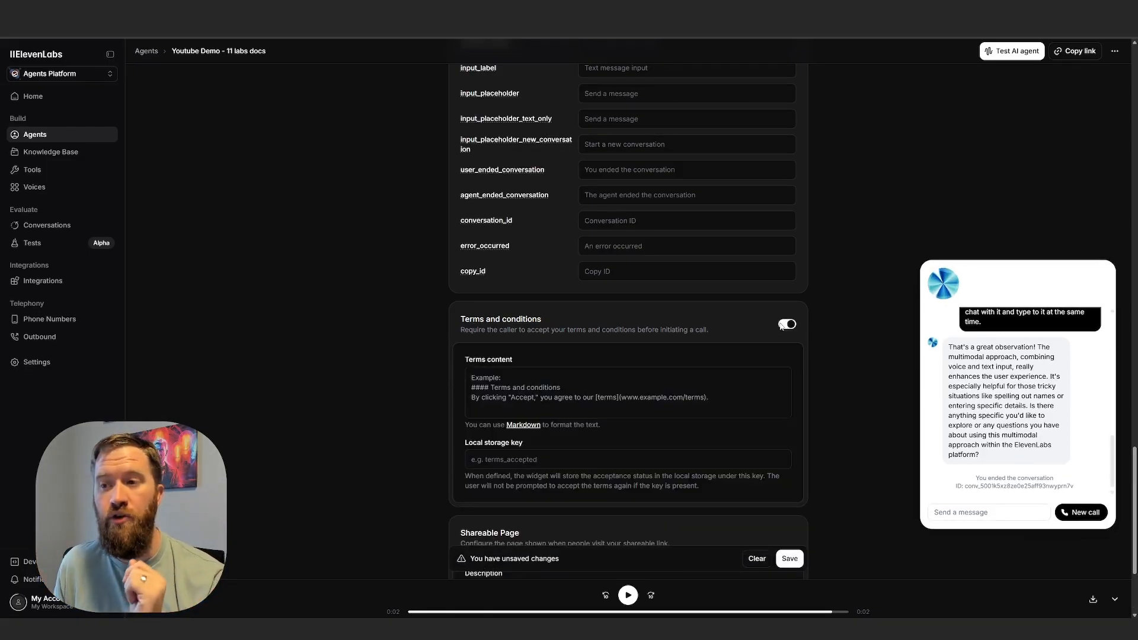
left_click(497, 392)
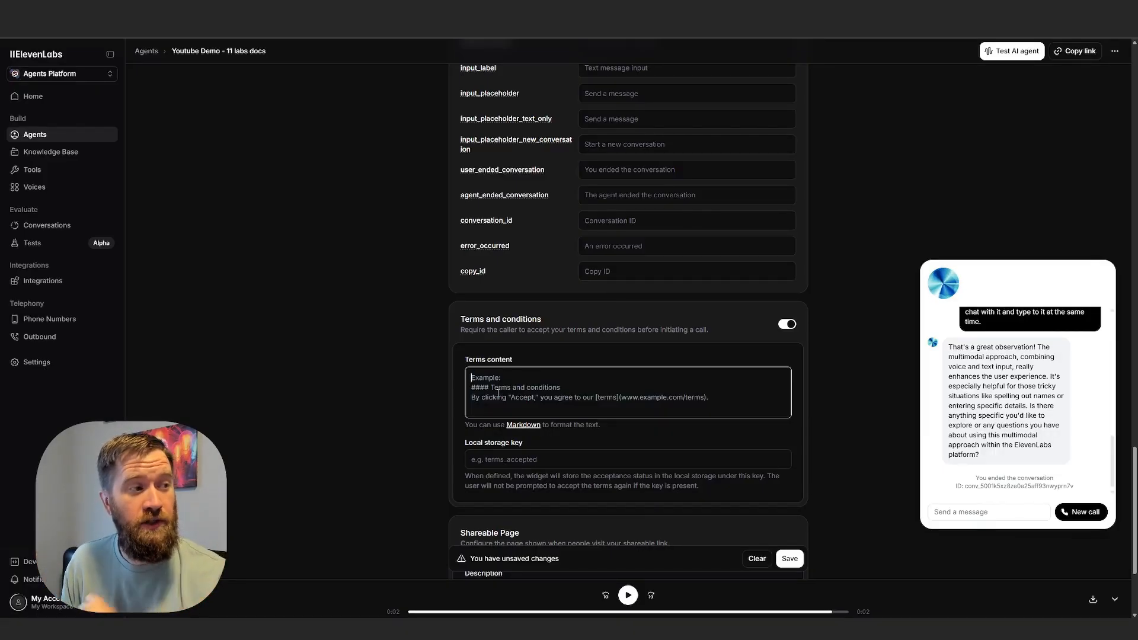
scroll(615, 375, "down", 3)
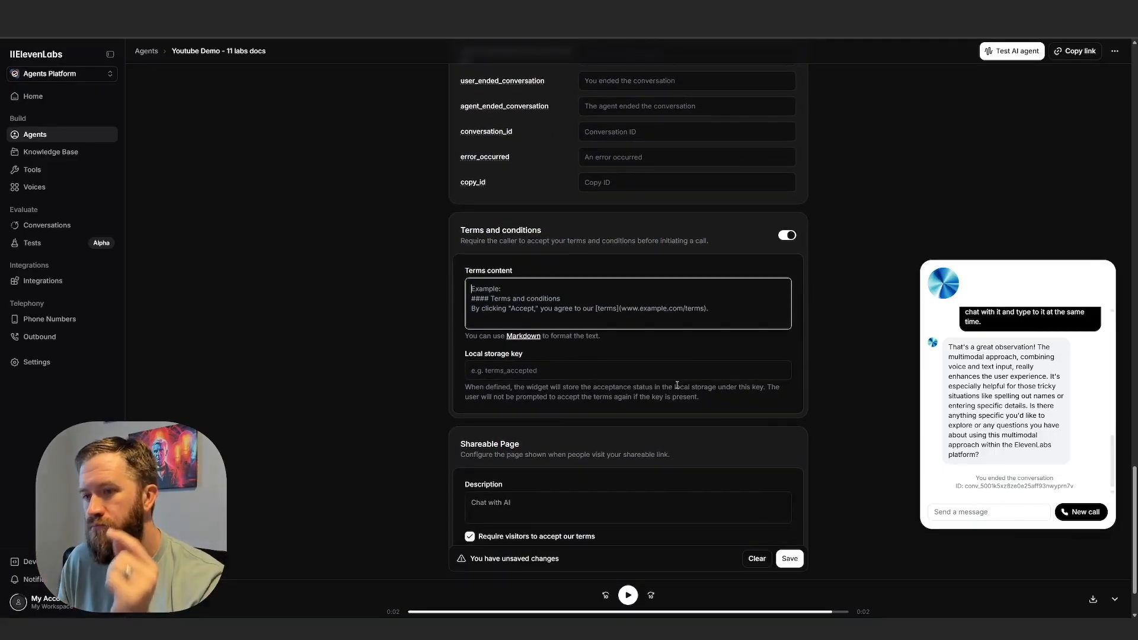
left_click(787, 161)
scroll(307, 382, "up", 10)
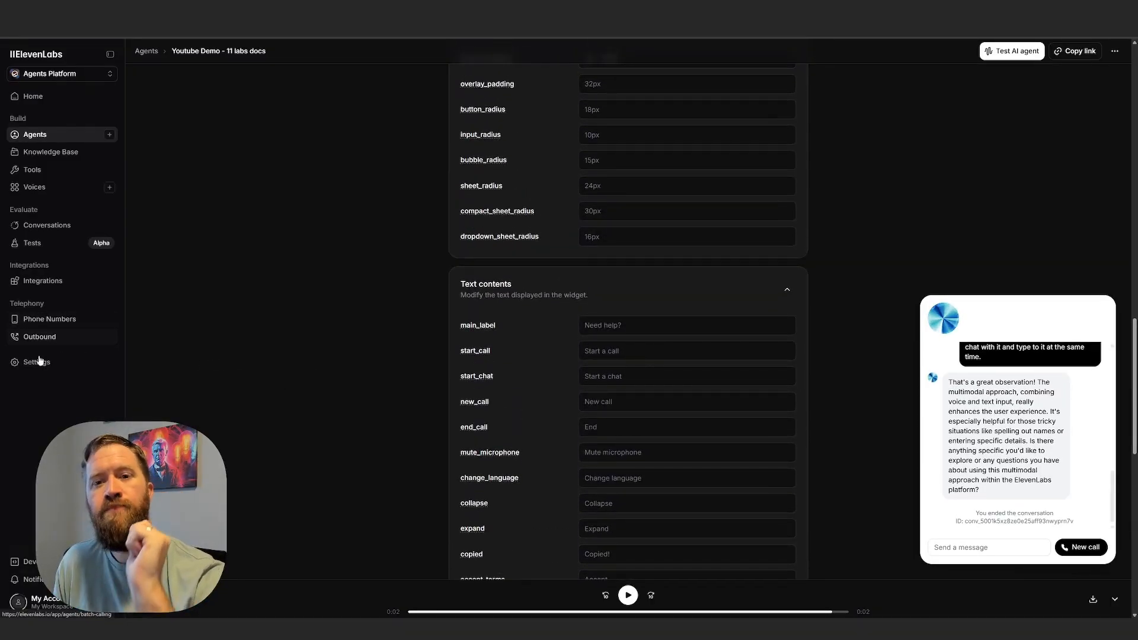
Look through the workspace's tools, integrations and phone numbers pages, and return from the demo page to the workspace-wide agents settings.
left_click(103, 173)
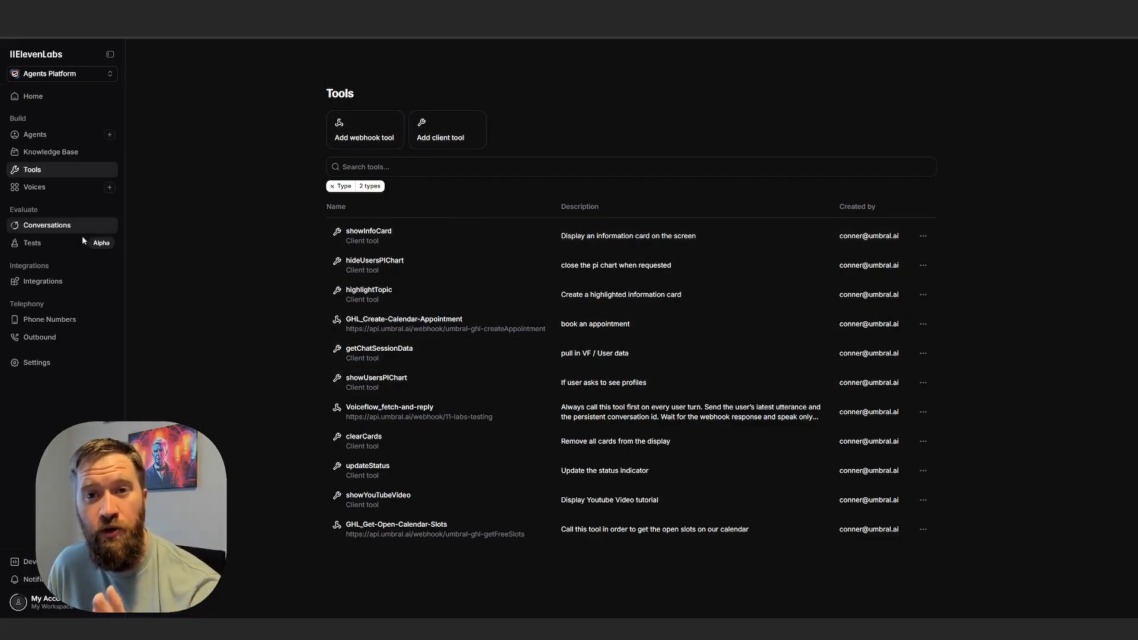
left_click(45, 283)
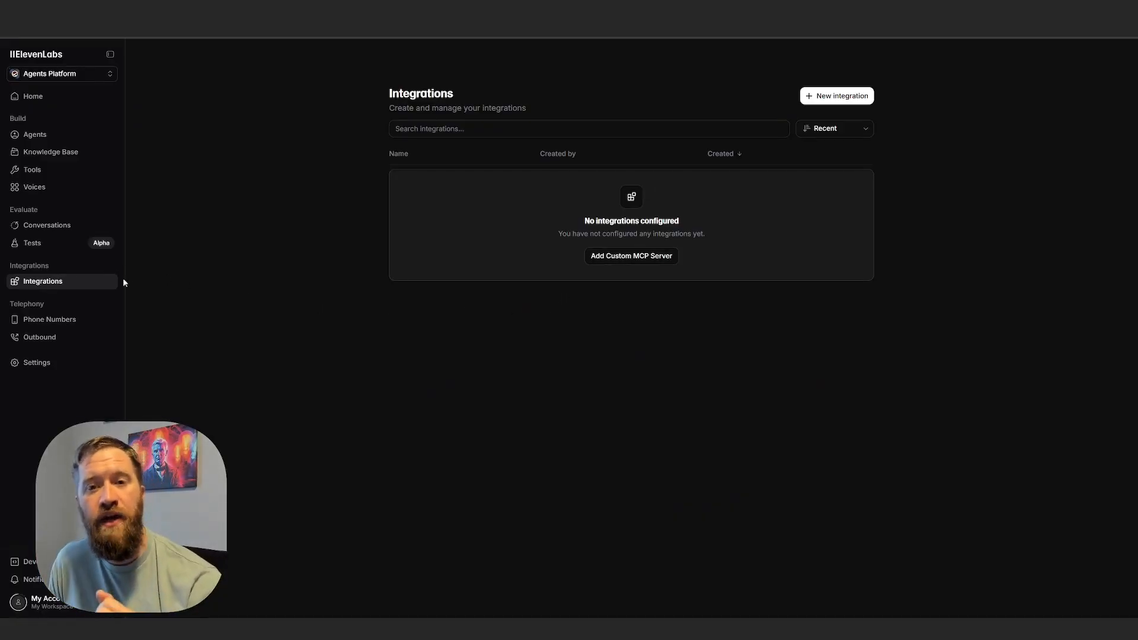
left_click(83, 327)
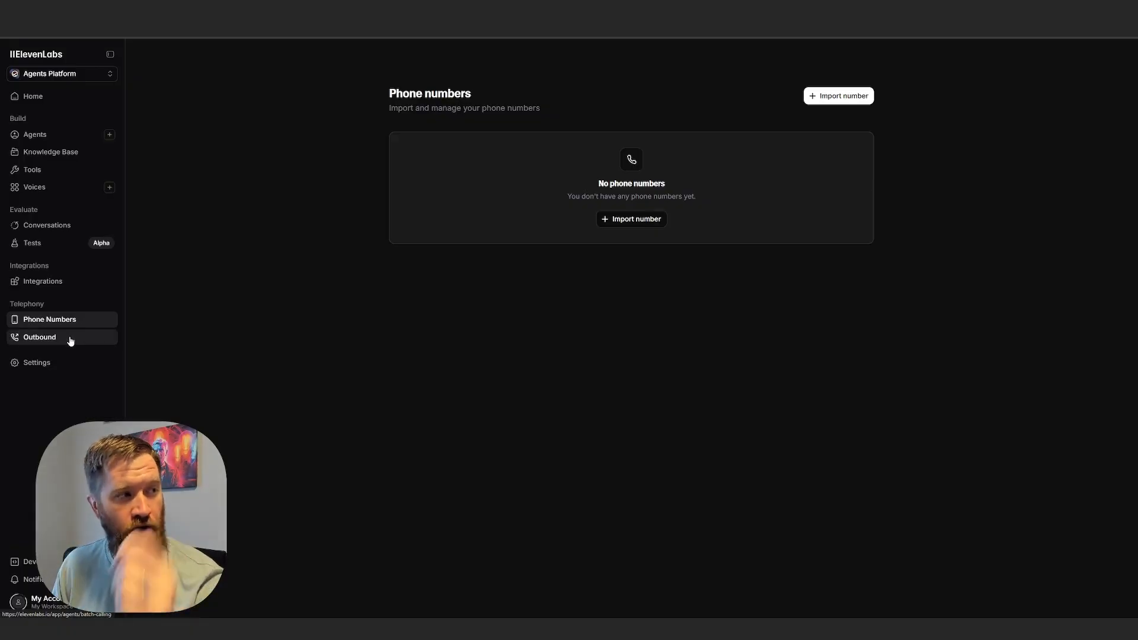
left_click(65, 371)
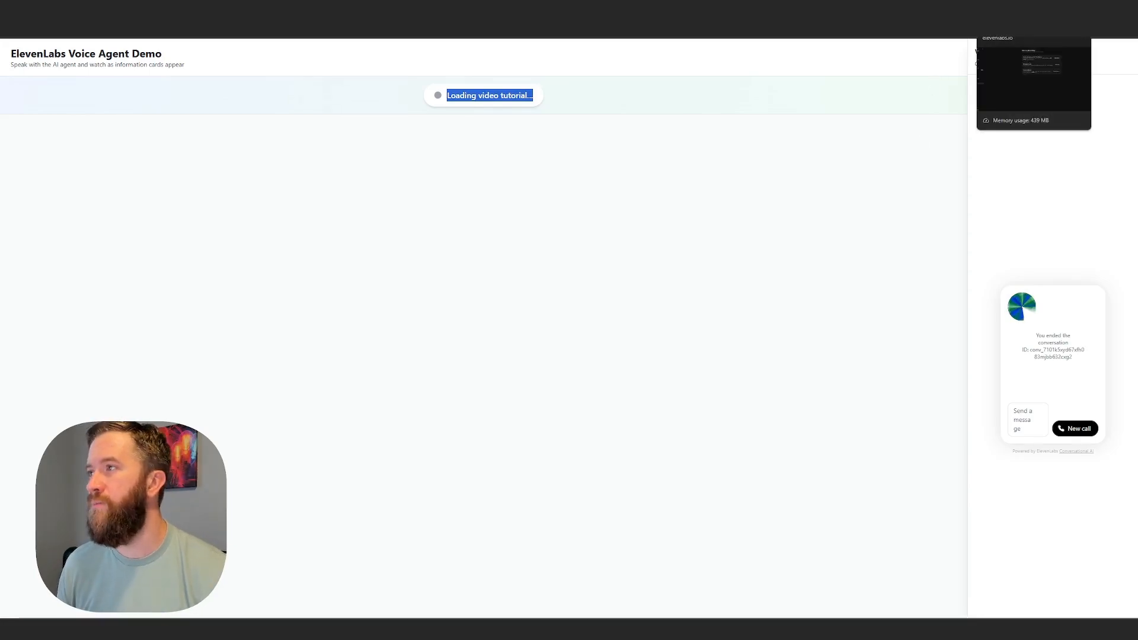
left_click(1028, 10)
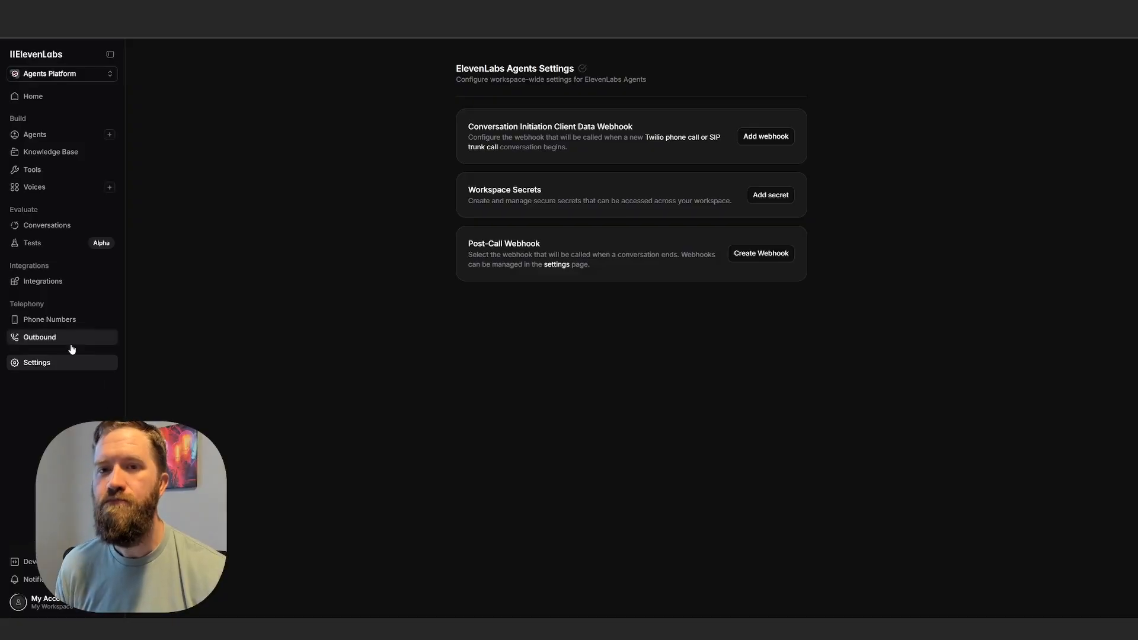